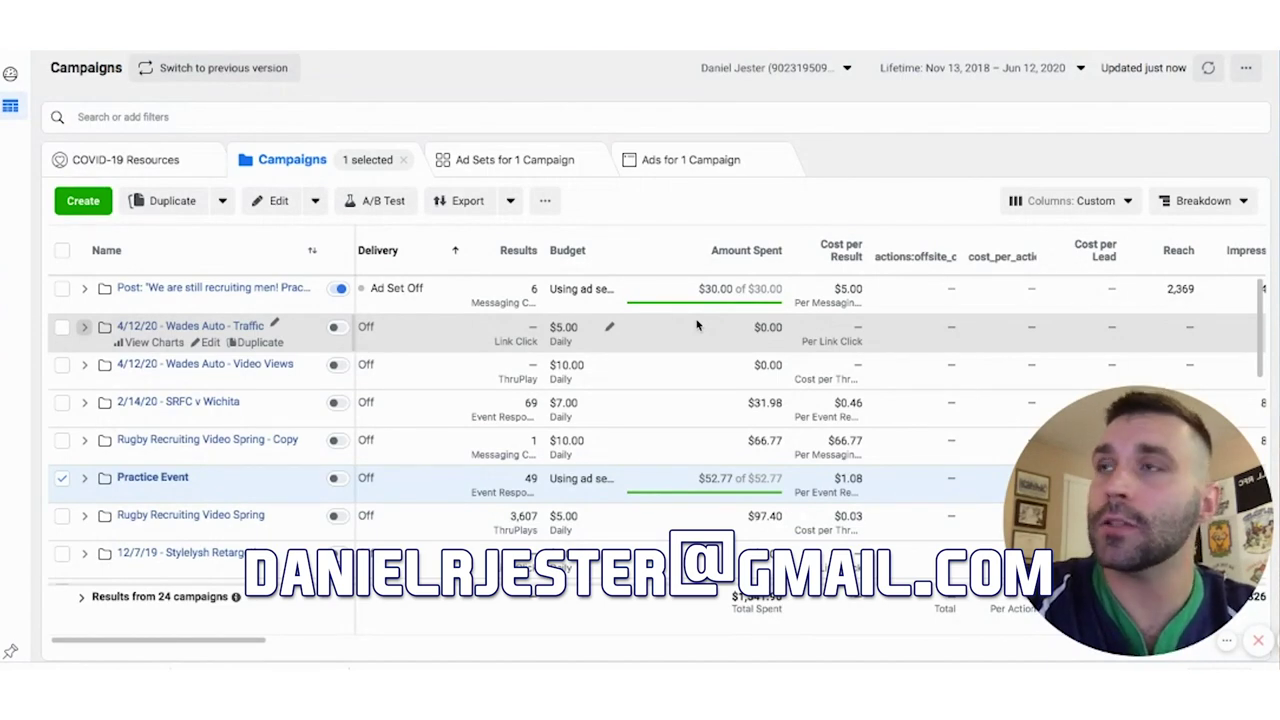
- Review the Springfield Rugby Football Club event ad, highlighting its headline, expanding the full text and highlighting the practice location and times
{"action": "scroll", "coordinate": [660, 310], "scroll_direction": "right", "scroll_amount": 1}
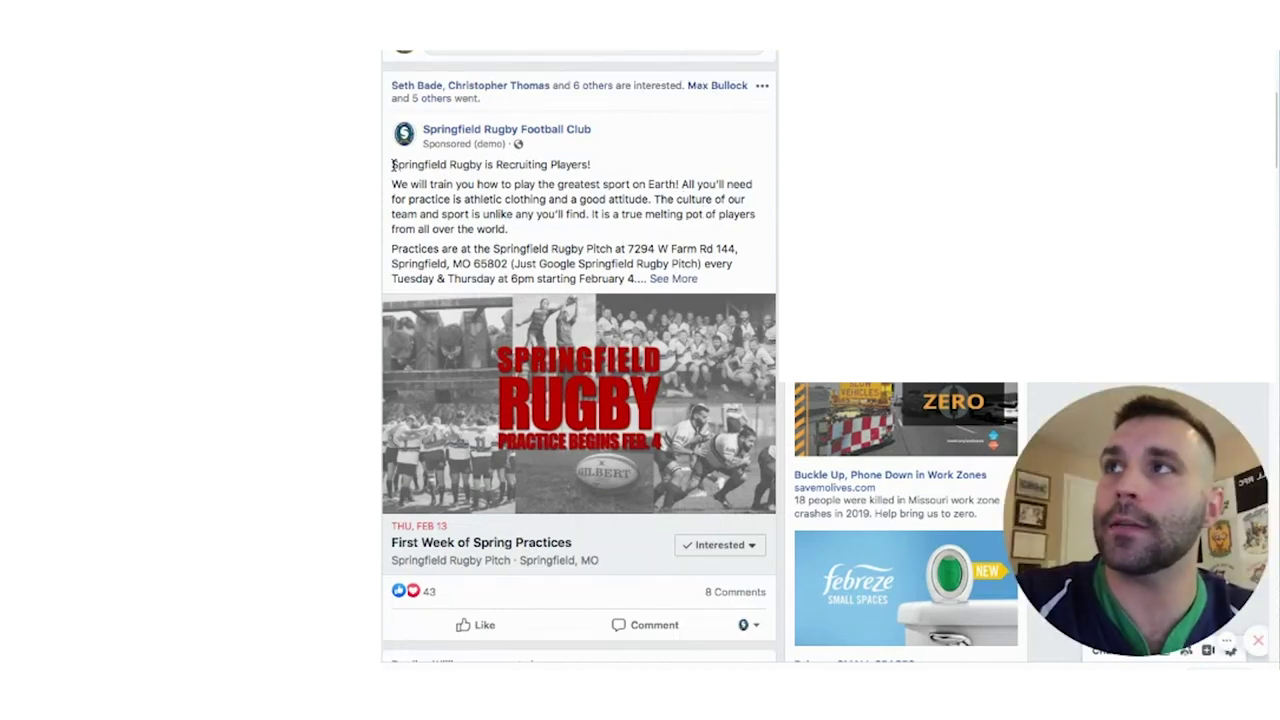
{"action": "left_click_drag", "start_coordinate": [393, 165], "coordinate": [509, 165]}
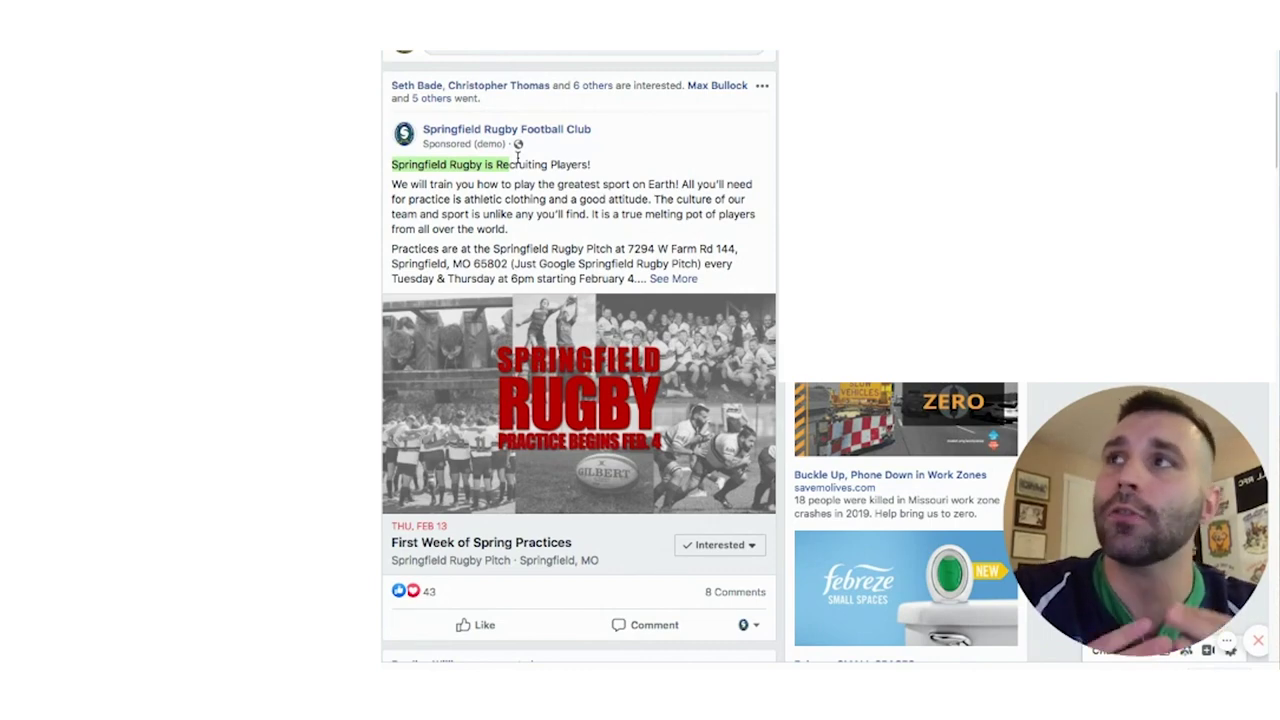
{"action": "left_click", "coordinate": [686, 281]}
{"action": "left_click_drag", "start_coordinate": [507, 248], "coordinate": [570, 276]}
{"action": "scroll", "coordinate": [554, 293], "scroll_direction": "down", "scroll_amount": 1}
{"action": "scroll", "coordinate": [551, 291], "scroll_direction": "down", "scroll_amount": 1}
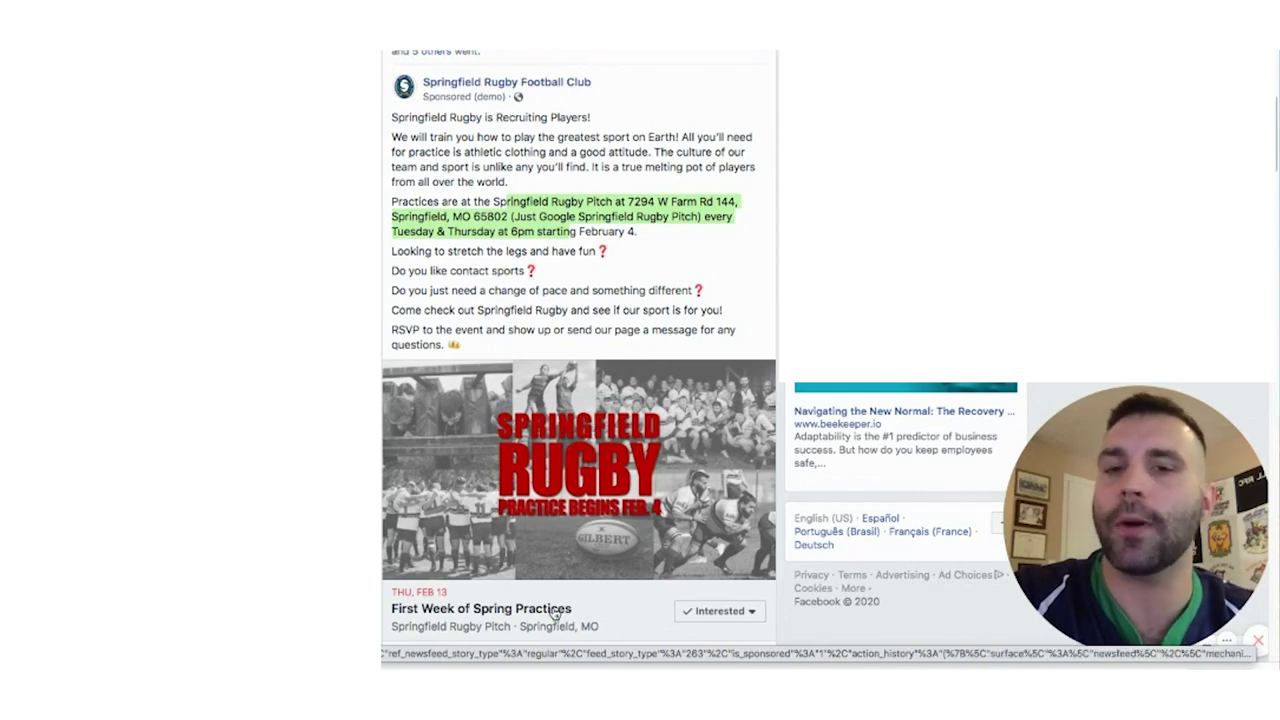
- Open the First Week of Spring Practices event from the ad and read its Details section, highlighting the practice description and schedule
{"action": "mouse_move", "coordinate": [555, 613]}
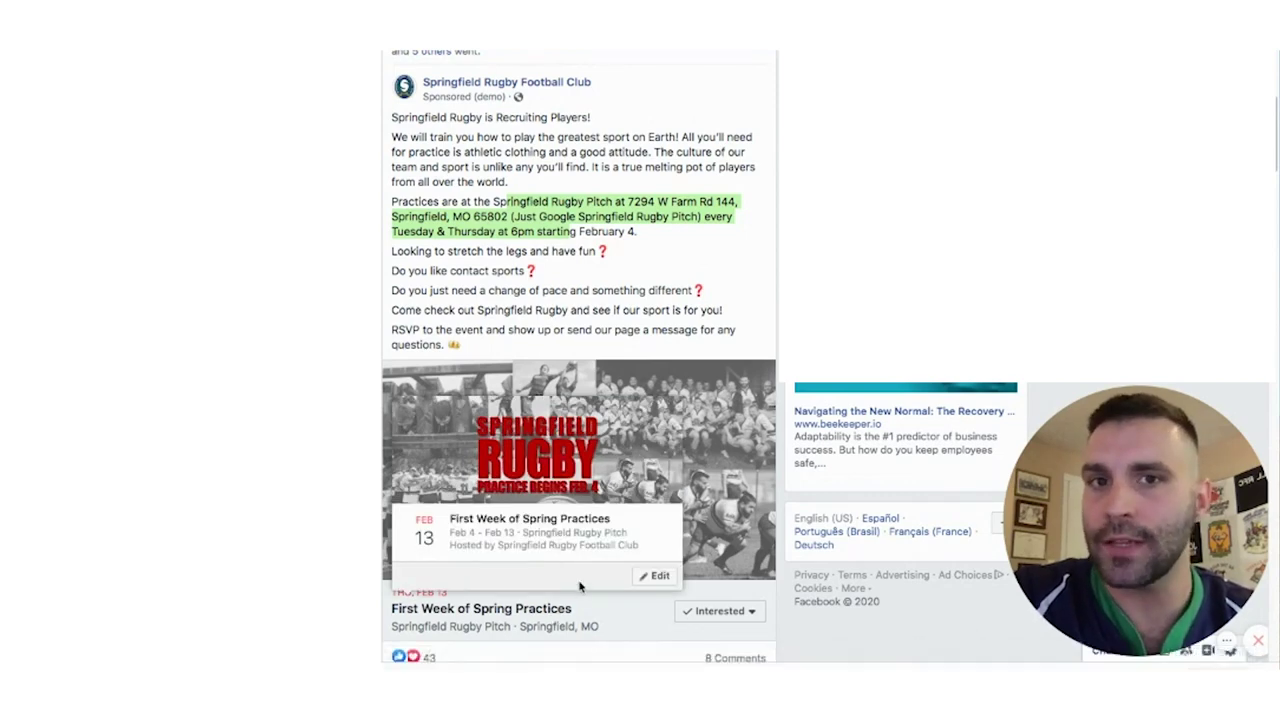
{"action": "left_click", "coordinate": [652, 485]}
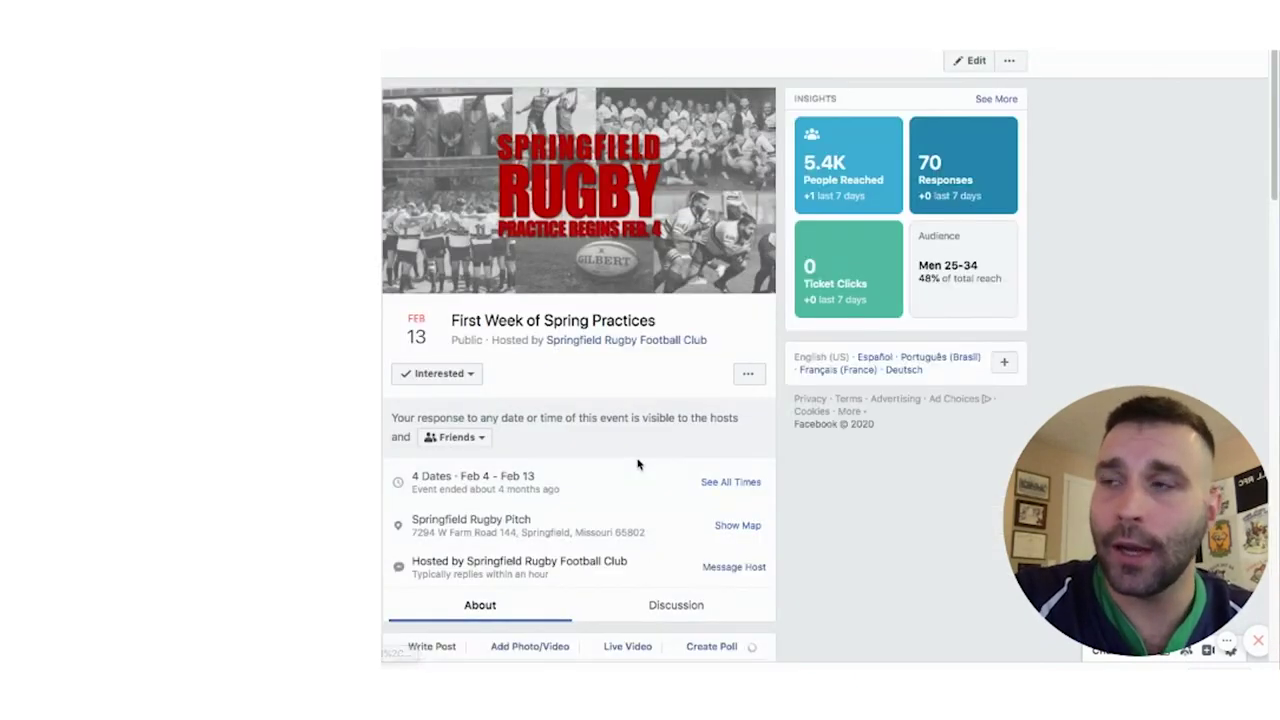
{"action": "scroll", "coordinate": [638, 465], "scroll_direction": "down", "scroll_amount": 3}
{"action": "scroll", "coordinate": [638, 465], "scroll_direction": "down", "scroll_amount": 1}
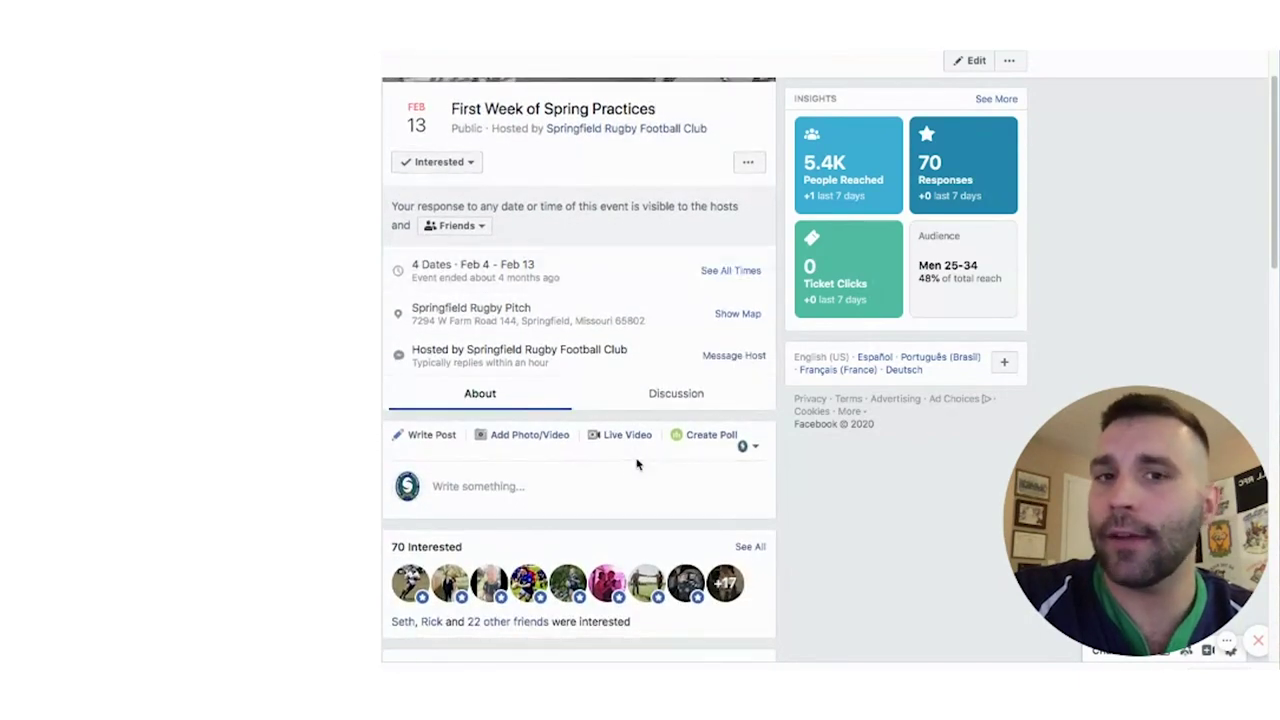
{"action": "scroll", "coordinate": [638, 465], "scroll_direction": "down", "scroll_amount": 3}
{"action": "scroll", "coordinate": [637, 463], "scroll_direction": "down", "scroll_amount": 3}
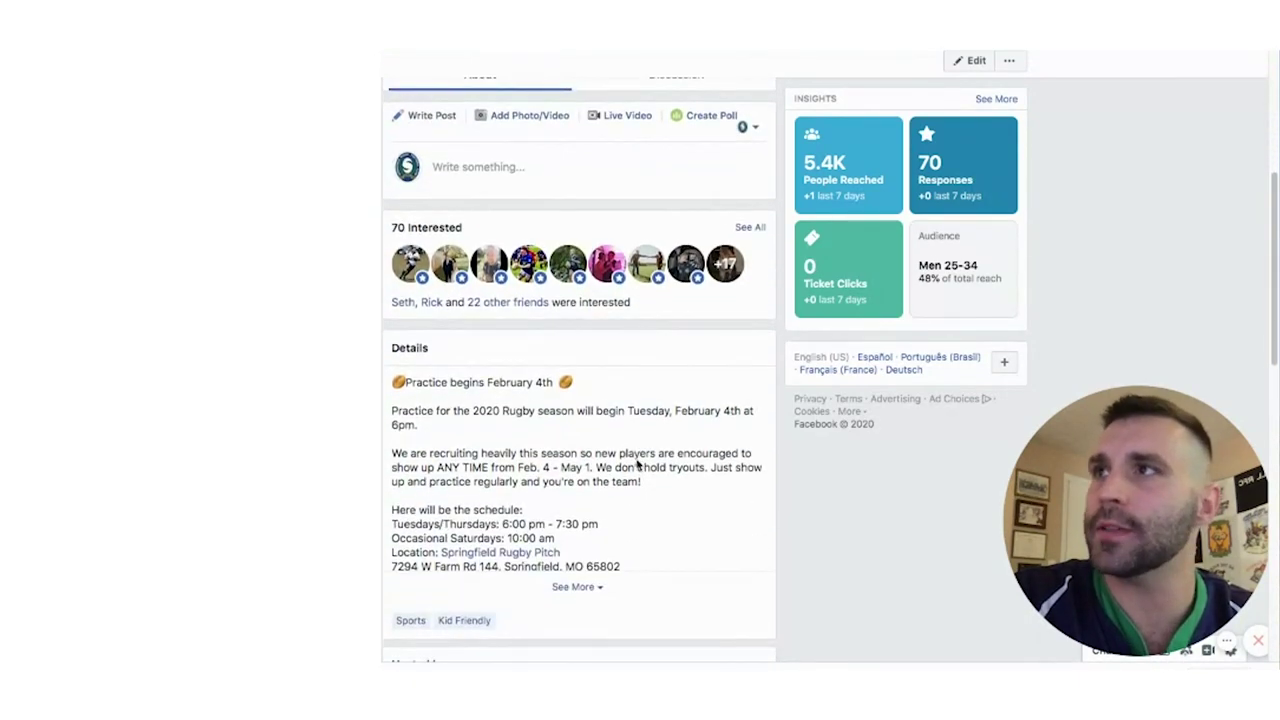
{"action": "left_click_drag", "start_coordinate": [441, 378], "coordinate": [617, 559]}
{"action": "scroll", "coordinate": [617, 559], "scroll_direction": "down", "scroll_amount": 2}
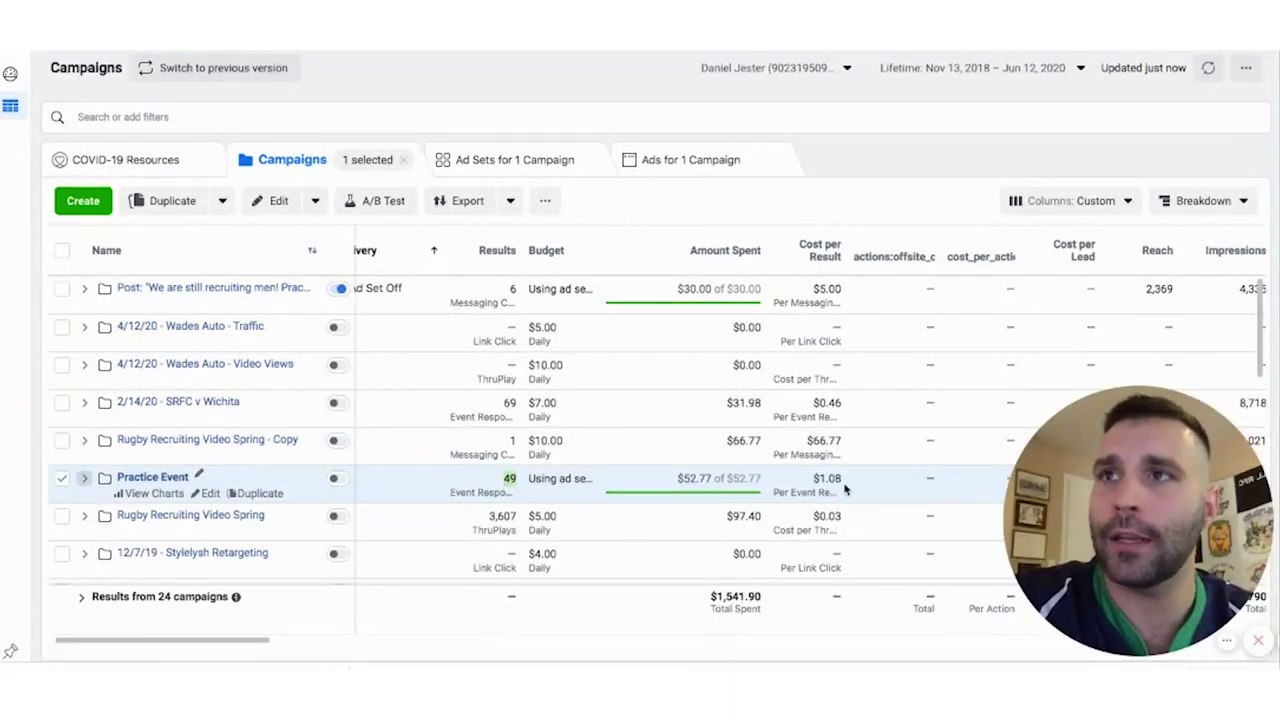
- Highlight the Practice Event campaign's cost per result in the campaigns table
{"action": "left_click_drag", "start_coordinate": [840, 479], "coordinate": [811, 479]}
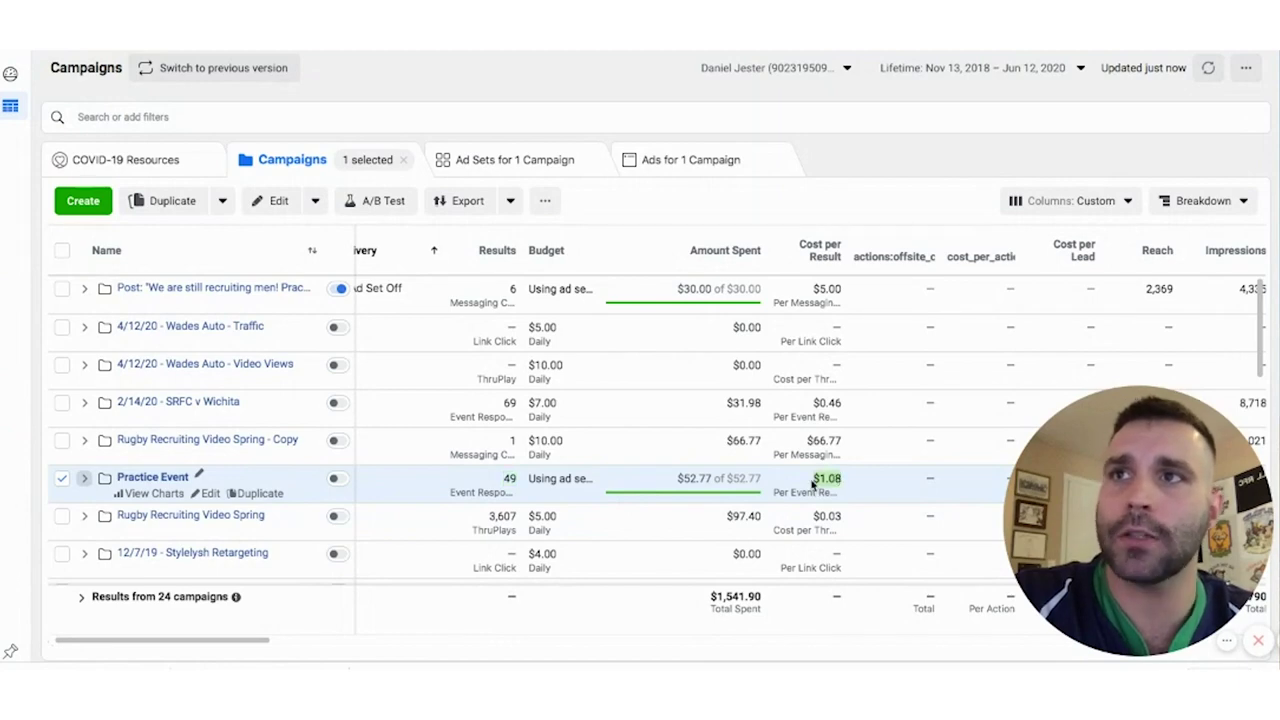
{"action": "left_click_drag", "start_coordinate": [906, 393], "coordinate": [1091, 411]}
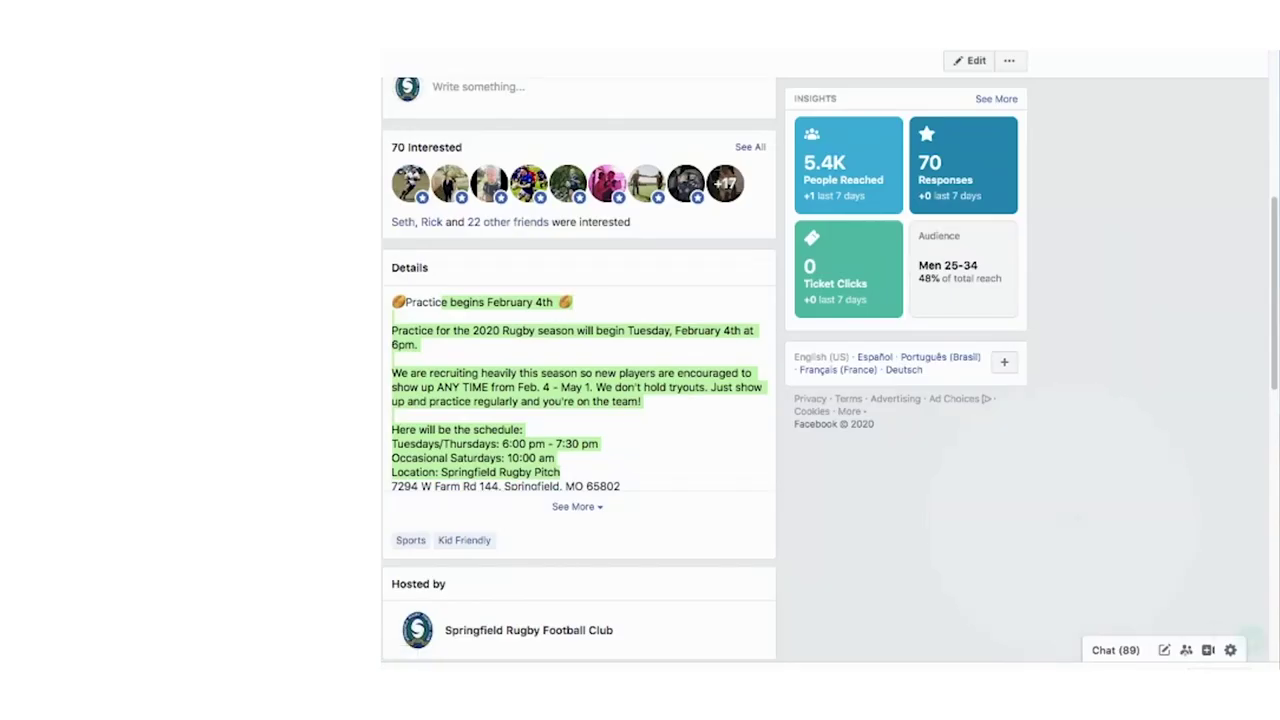
- Show all posts of the First Week of Spring Practices event and read through the practice updates in its discussion
{"action": "scroll", "coordinate": [558, 472], "scroll_direction": "down", "scroll_amount": 3}
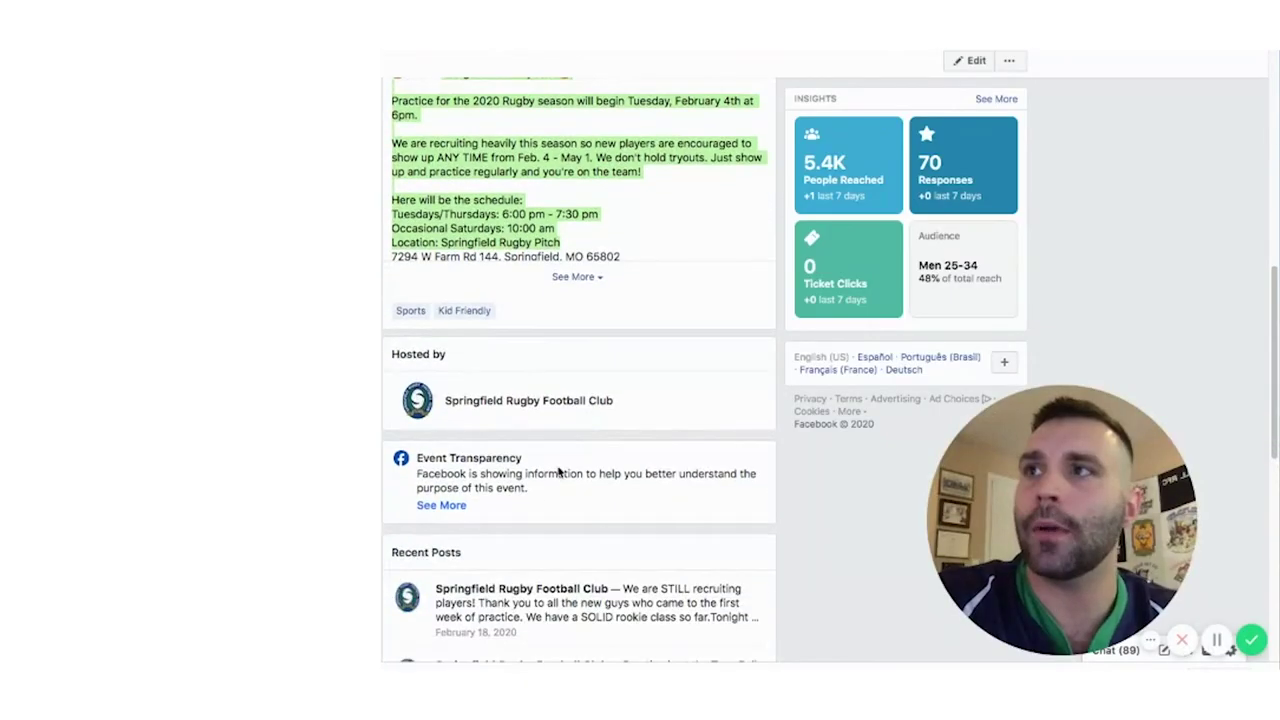
{"action": "scroll", "coordinate": [558, 472], "scroll_direction": "down", "scroll_amount": 3}
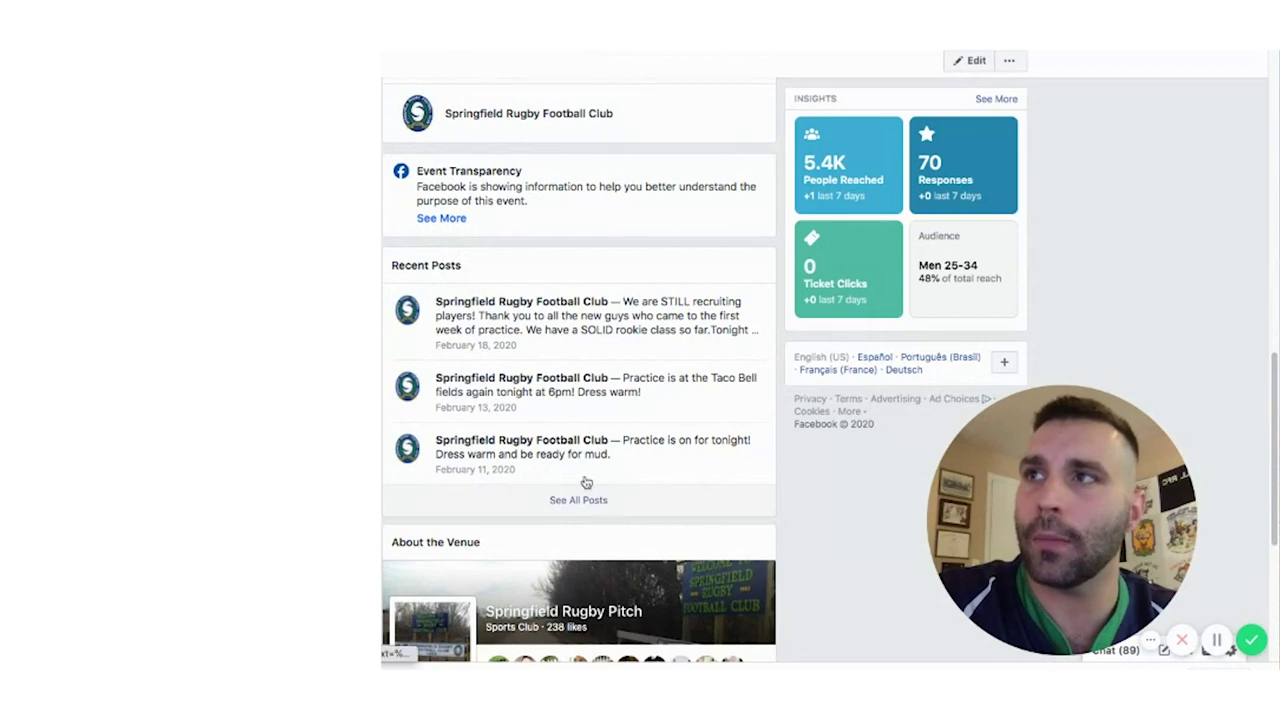
{"action": "left_click", "coordinate": [586, 485]}
{"action": "scroll", "coordinate": [551, 505], "scroll_direction": "down", "scroll_amount": 2}
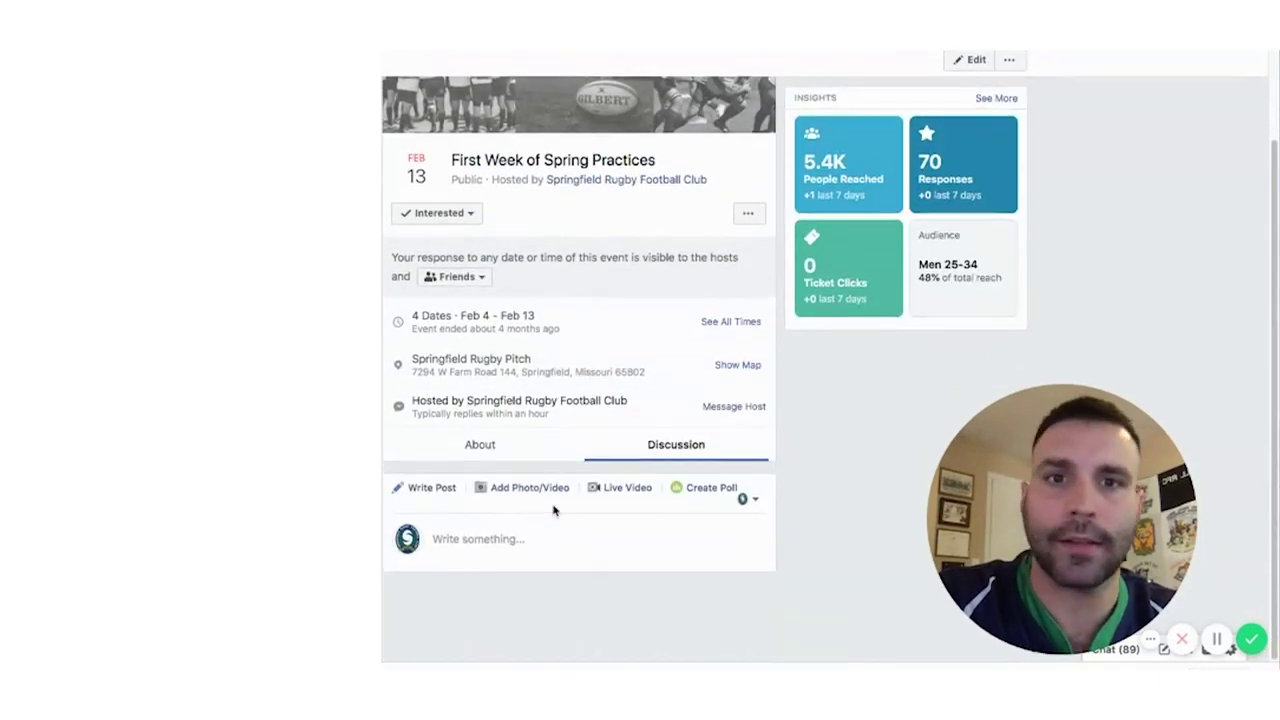
{"action": "scroll", "coordinate": [553, 510], "scroll_direction": "down", "scroll_amount": 5}
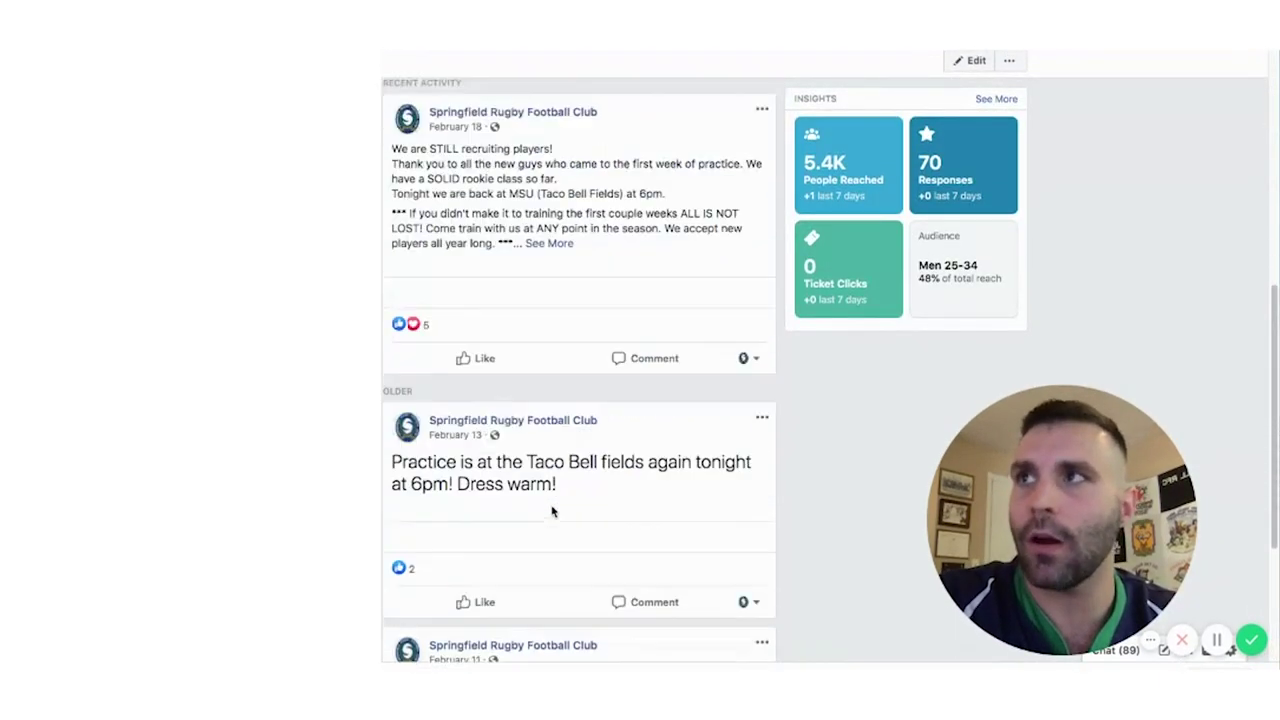
{"action": "scroll", "coordinate": [551, 512], "scroll_direction": "down", "scroll_amount": 4}
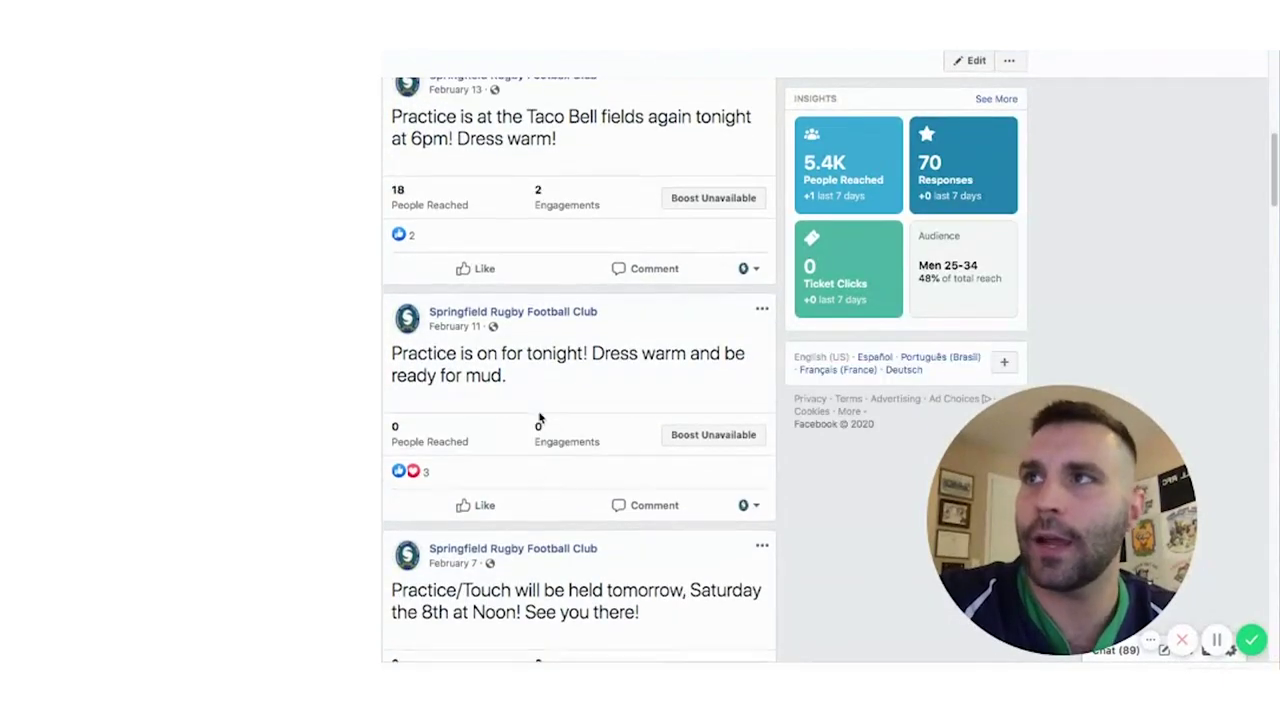
{"action": "scroll", "coordinate": [538, 418], "scroll_direction": "down", "scroll_amount": 3}
{"action": "scroll", "coordinate": [491, 343], "scroll_direction": "down", "scroll_amount": 3}
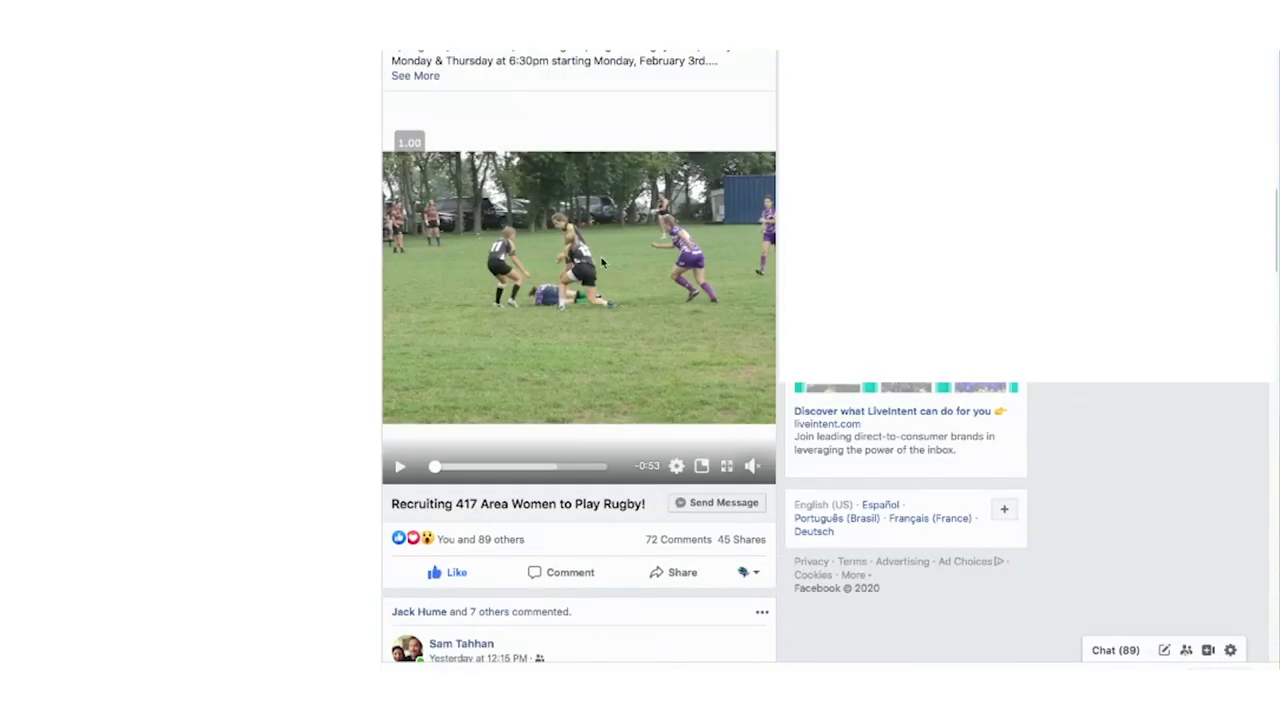
- Review the Queen City Chaos women's recruiting ad, highlighting its opening lines and examining its reactions, comments and shares
{"action": "scroll", "coordinate": [550, 450], "scroll_direction": "up", "scroll_amount": 1}
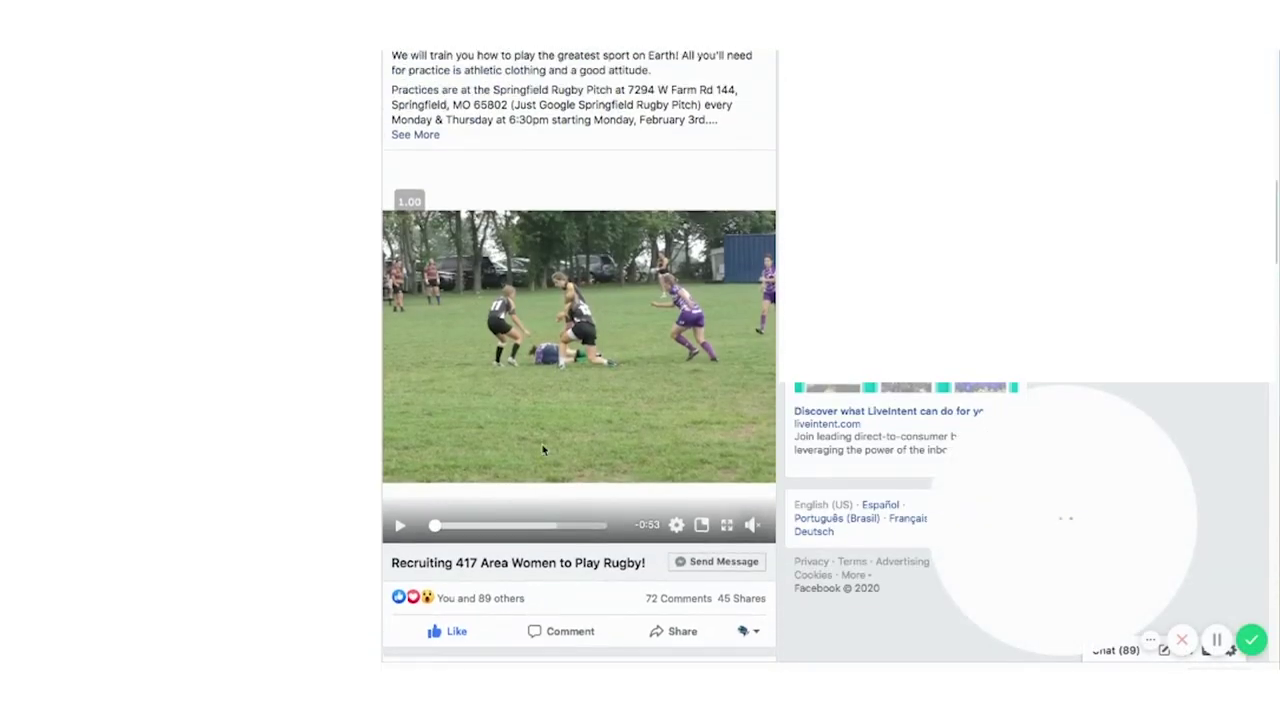
{"action": "scroll", "coordinate": [452, 532], "scroll_direction": "up", "scroll_amount": 1}
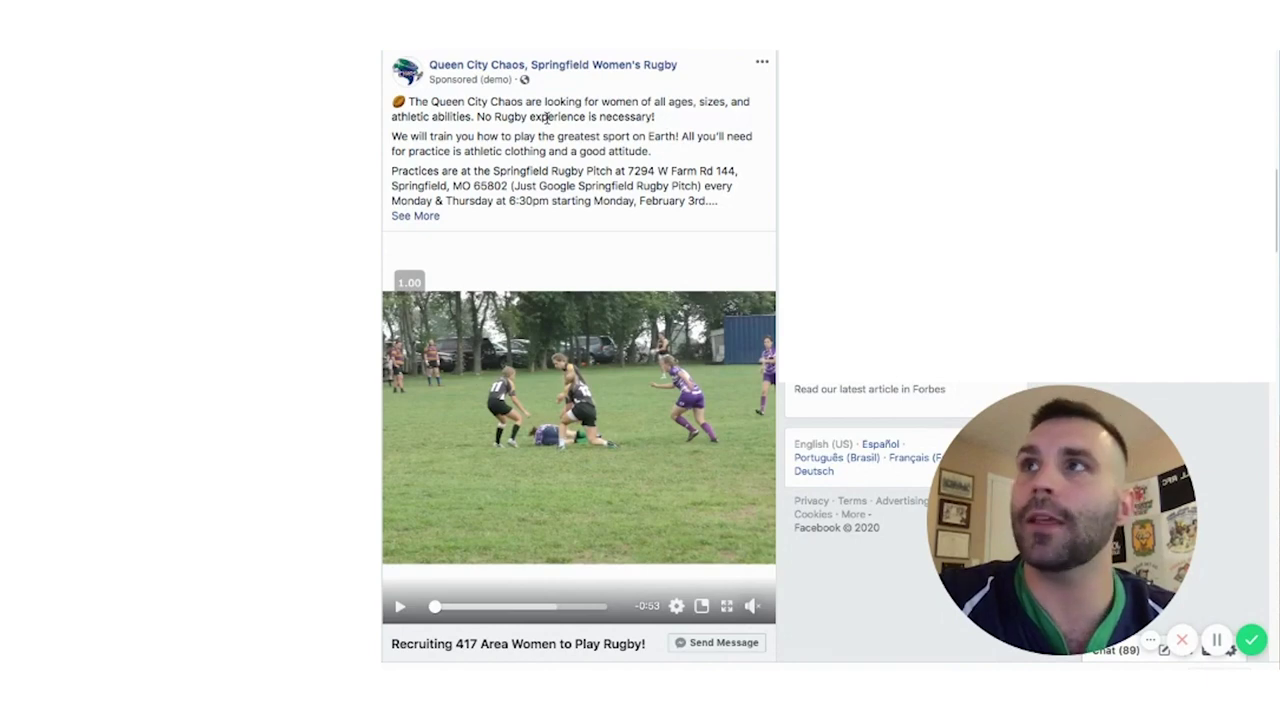
{"action": "left_click_drag", "start_coordinate": [654, 116], "coordinate": [408, 97]}
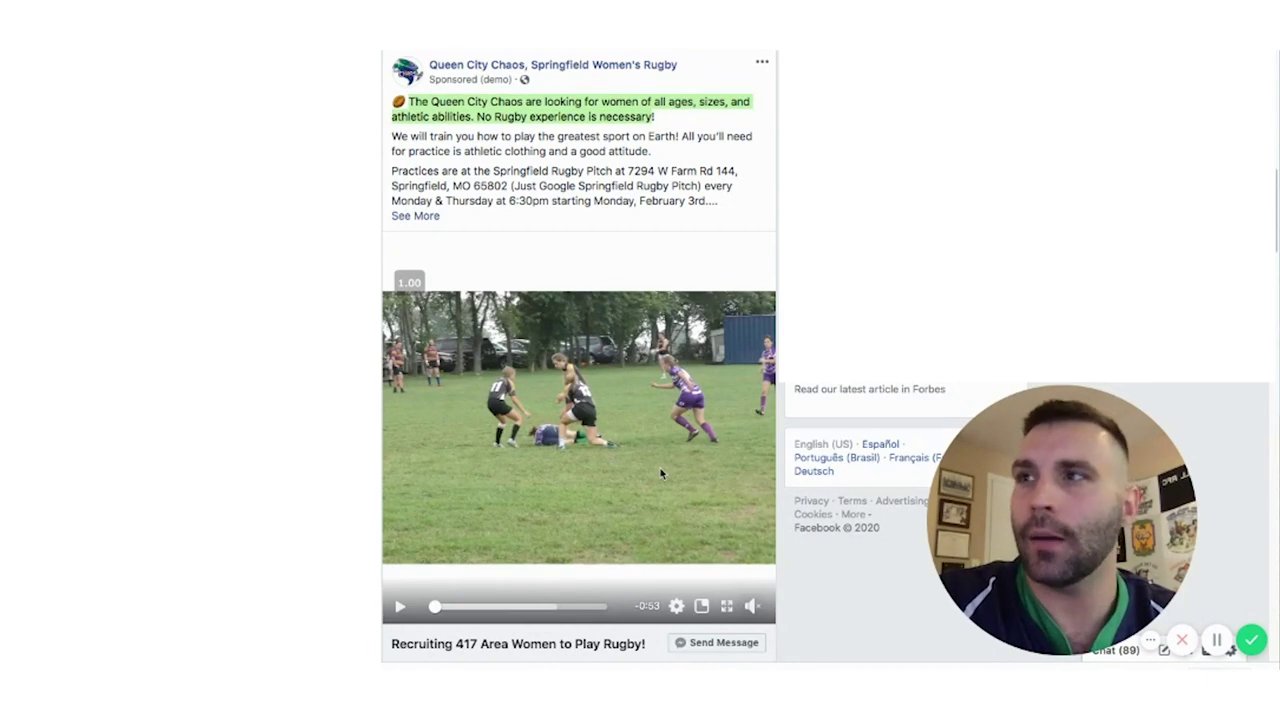
{"action": "scroll", "coordinate": [660, 474], "scroll_direction": "down", "scroll_amount": 1}
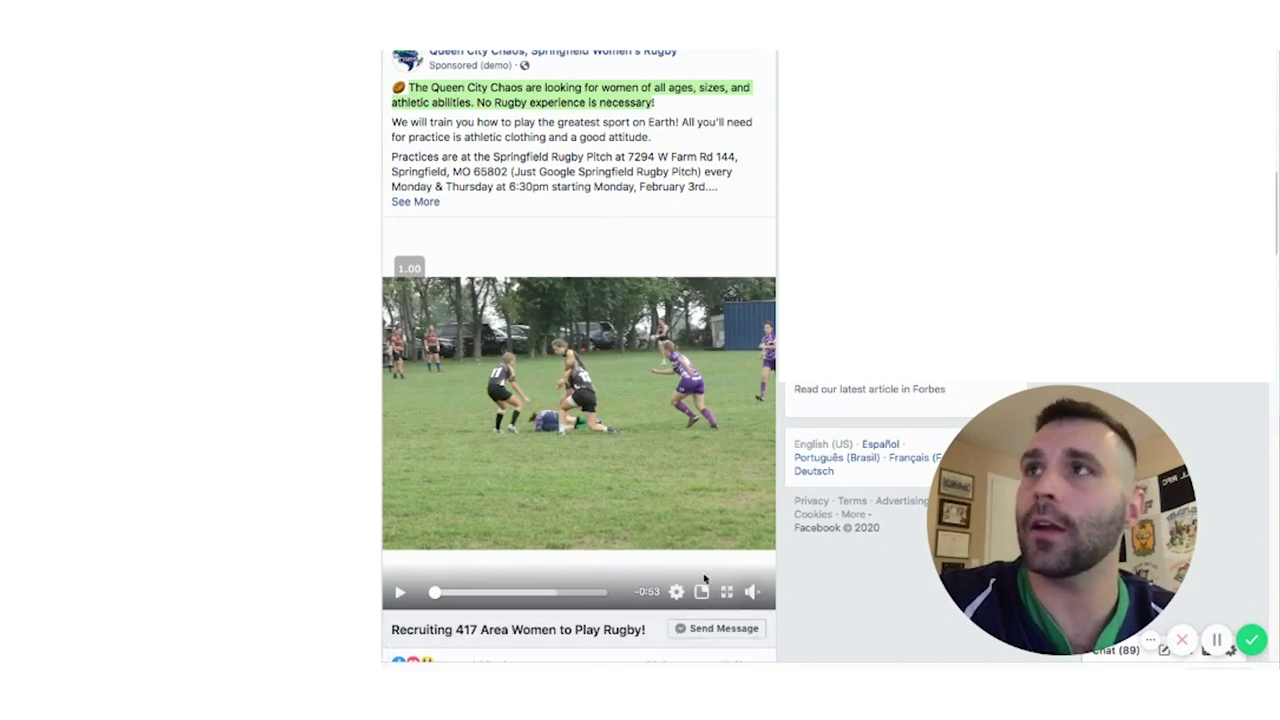
{"action": "scroll", "coordinate": [702, 646], "scroll_direction": "down", "scroll_amount": 2}
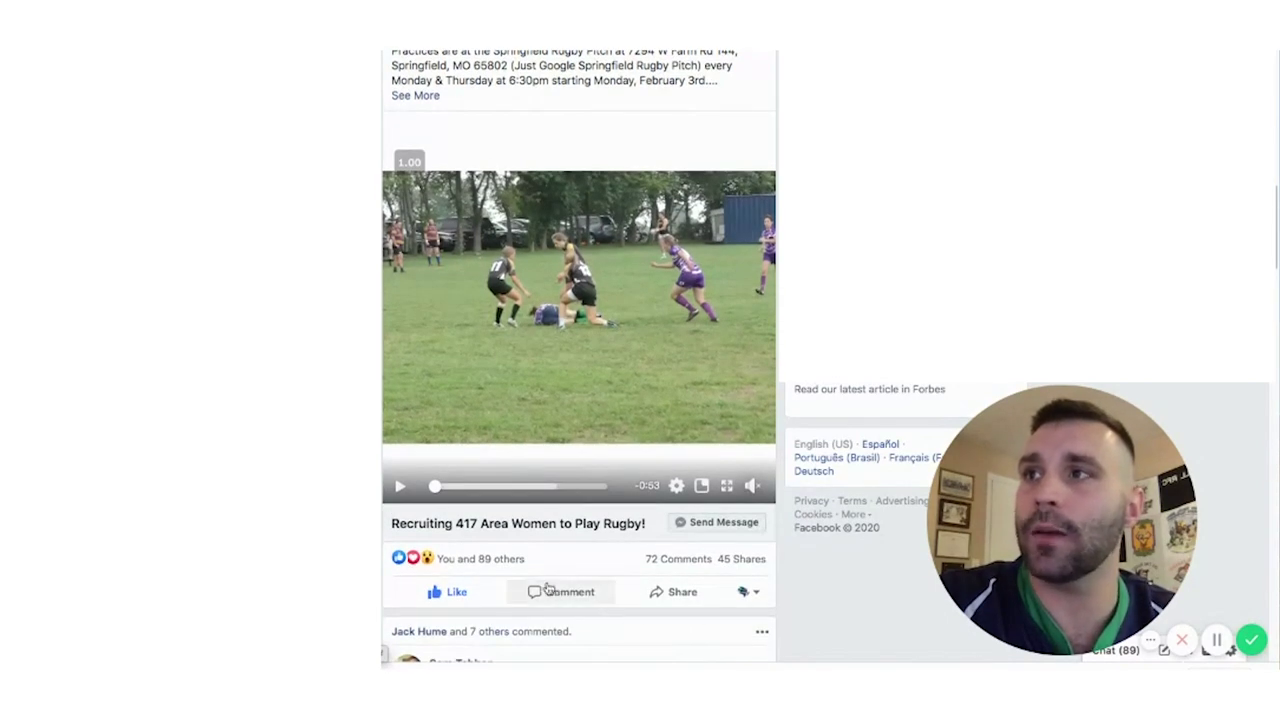
{"action": "mouse_move", "coordinate": [509, 564]}
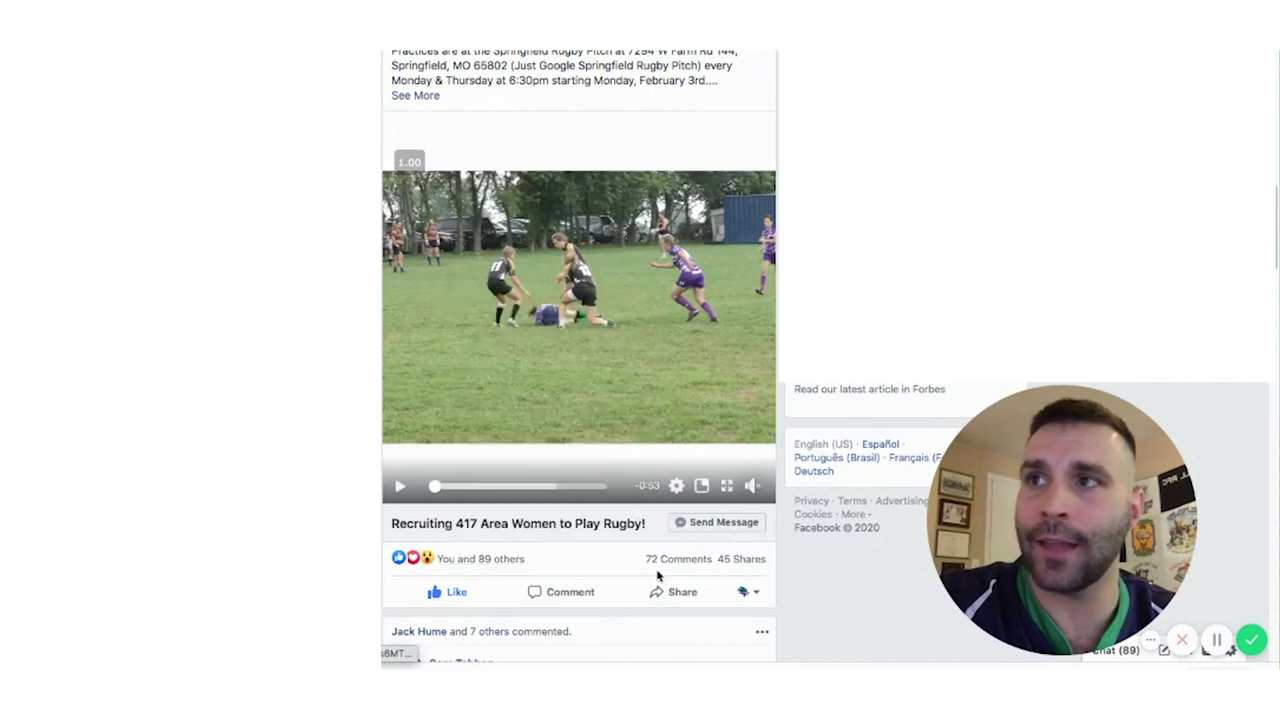
{"action": "mouse_move", "coordinate": [673, 572]}
{"action": "mouse_move", "coordinate": [731, 568]}
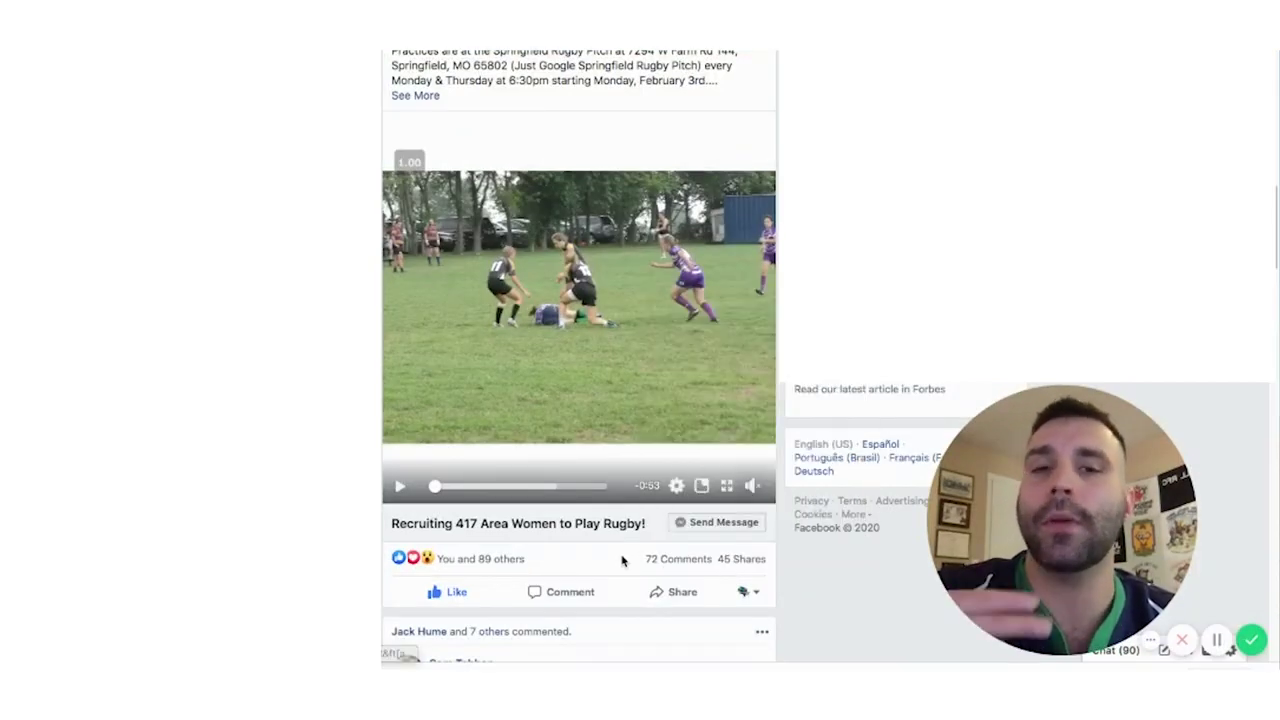
- Play the recruiting video in the Queen City Chaos ad with its sound on
{"action": "scroll", "coordinate": [583, 527], "scroll_direction": "up", "scroll_amount": 1}
{"action": "scroll", "coordinate": [583, 527], "scroll_direction": "up", "scroll_amount": 3}
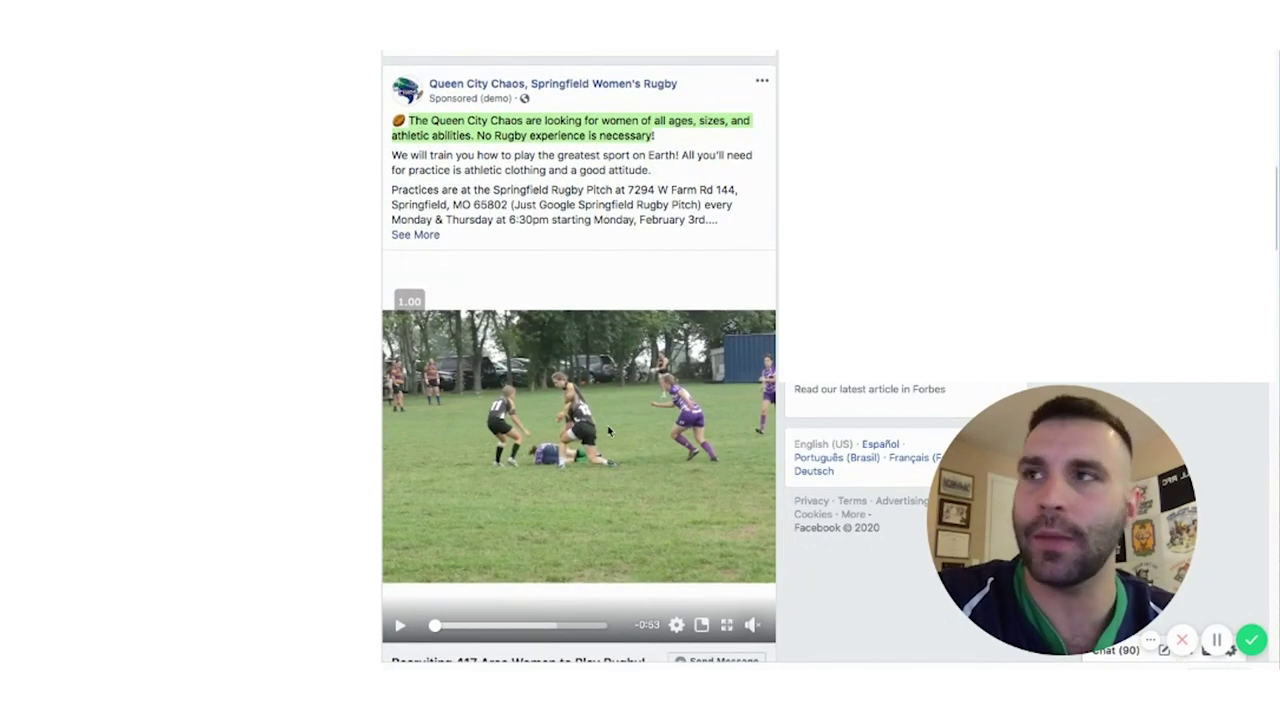
{"action": "left_click", "coordinate": [400, 626]}
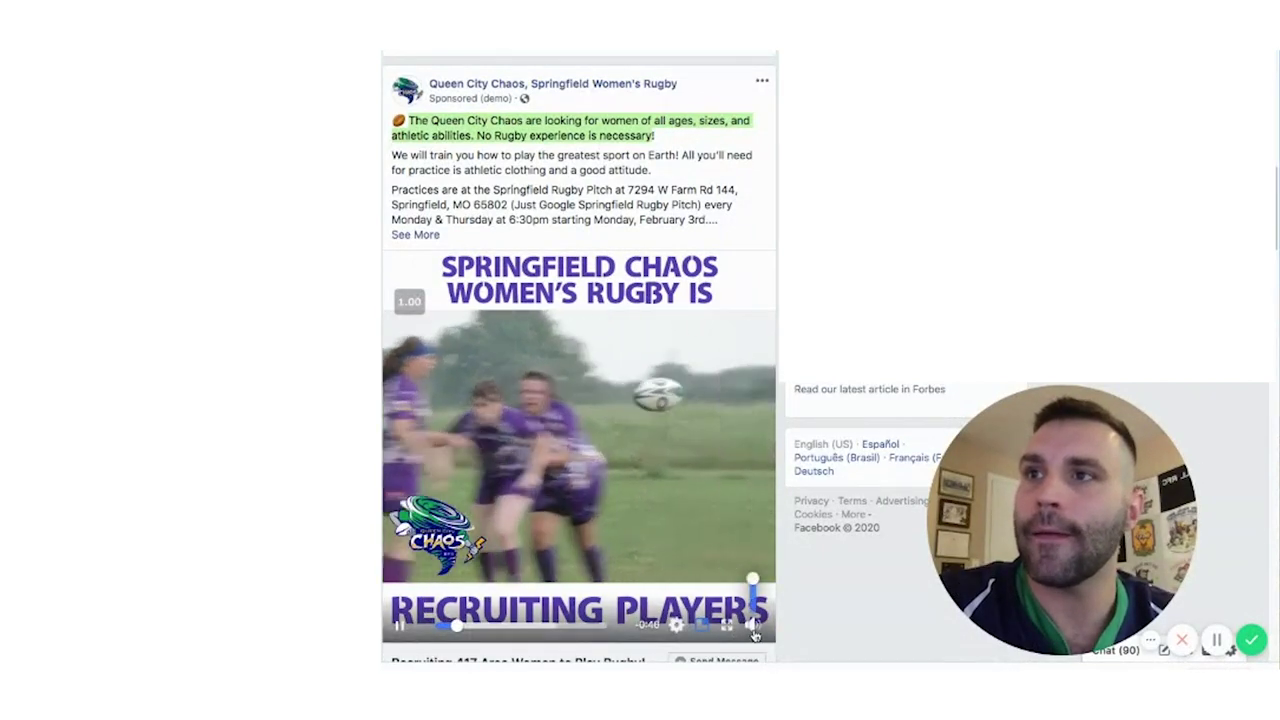
{"action": "mouse_move", "coordinate": [760, 627]}
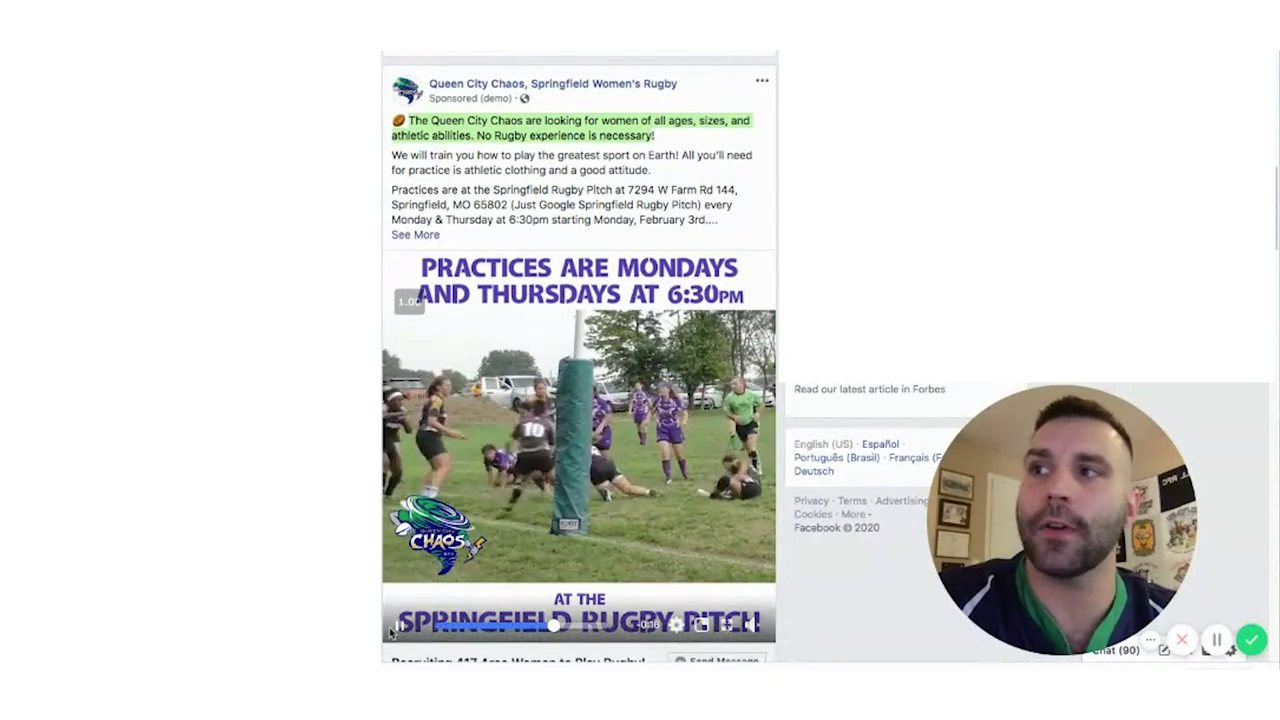
- Return to the campaigns table and highlight the cost per result and amount spent of the 1/24/2020 - Recruitment - Messages campaign
{"action": "key", "text": "ctrl+w"}
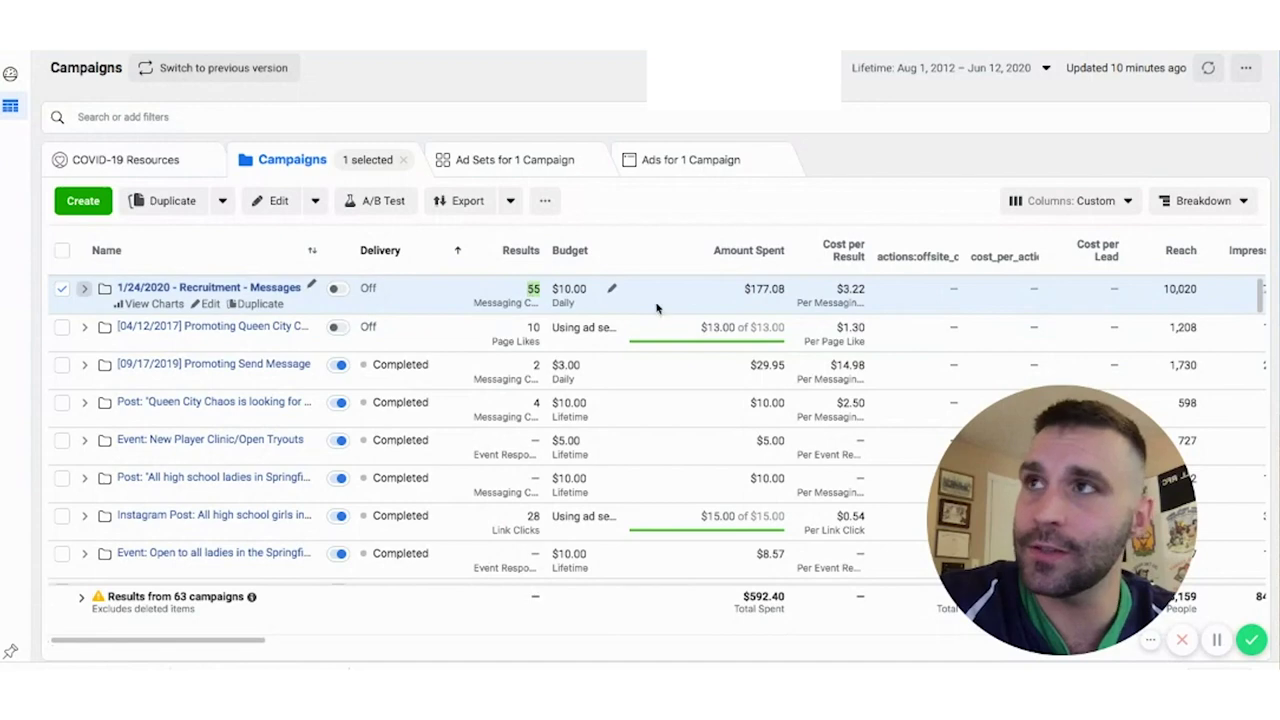
{"action": "left_click_drag", "start_coordinate": [826, 289], "coordinate": [867, 291]}
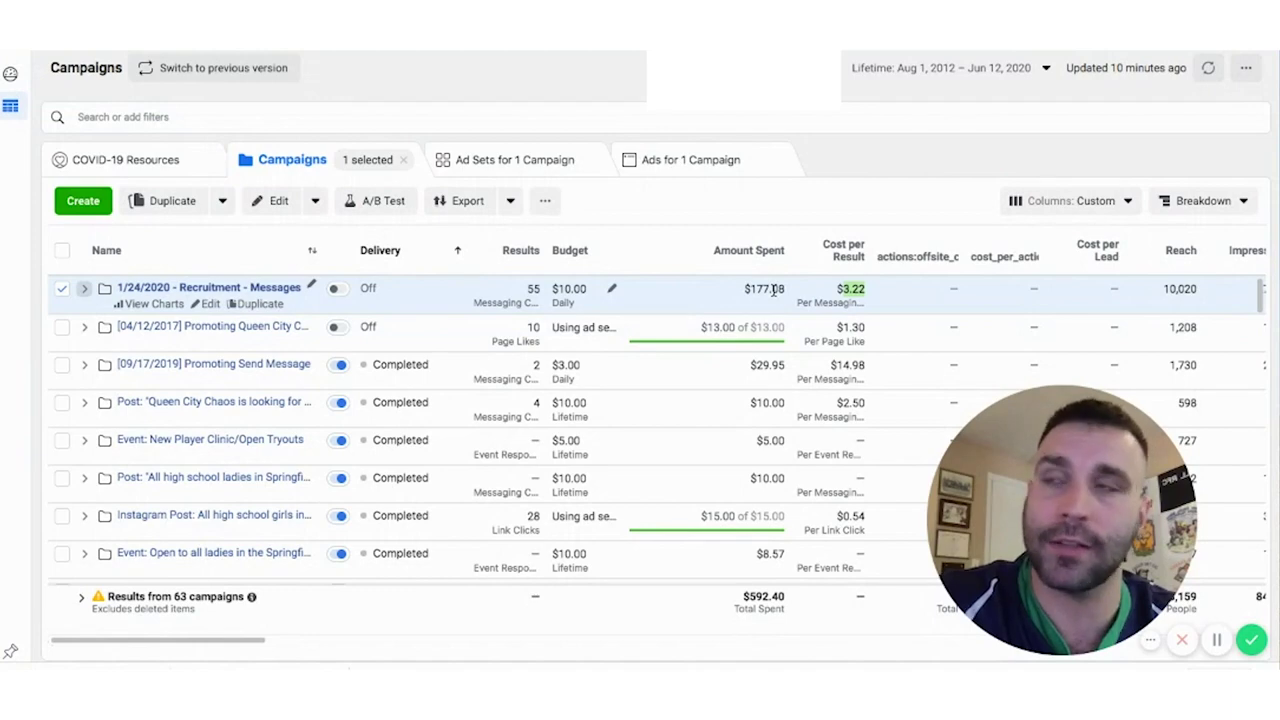
{"action": "left_click_drag", "start_coordinate": [773, 290], "coordinate": [767, 288]}
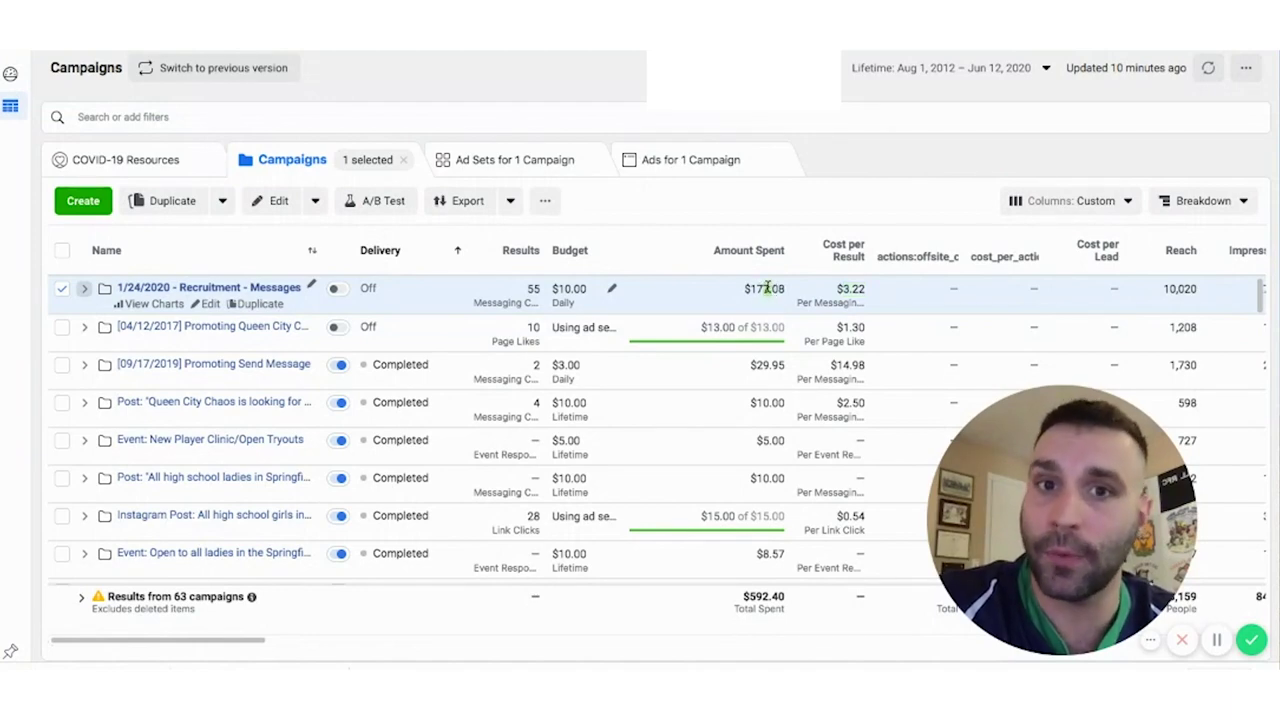
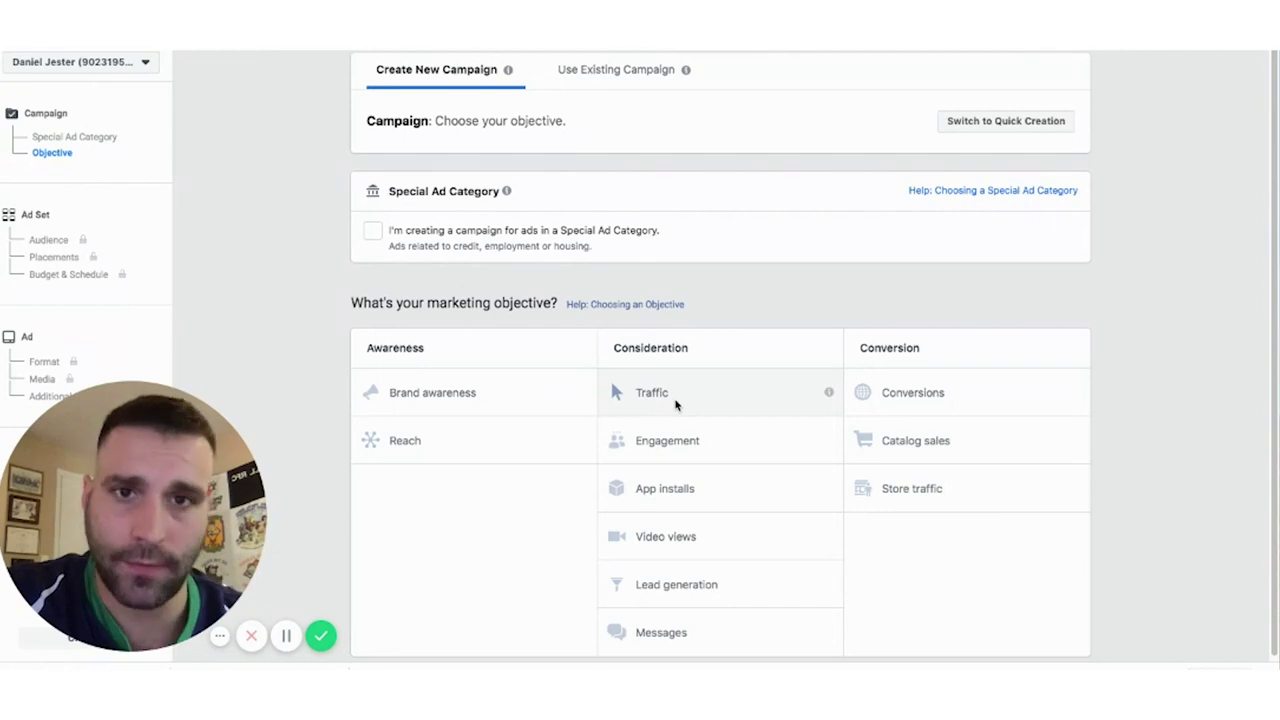
- Choose Engagement as the new campaign's marketing objective and look over its engagement types and campaign settings
{"action": "left_click", "coordinate": [706, 444]}
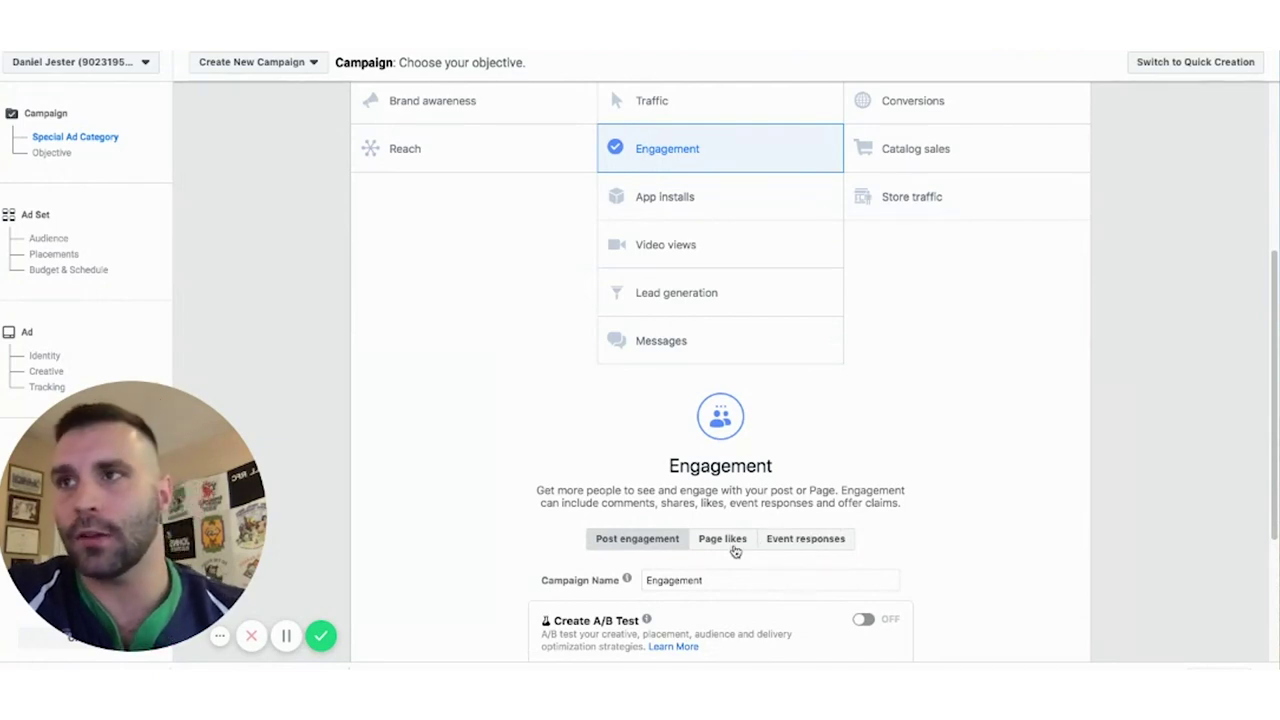
{"action": "scroll", "coordinate": [649, 540], "scroll_direction": "down", "scroll_amount": 1}
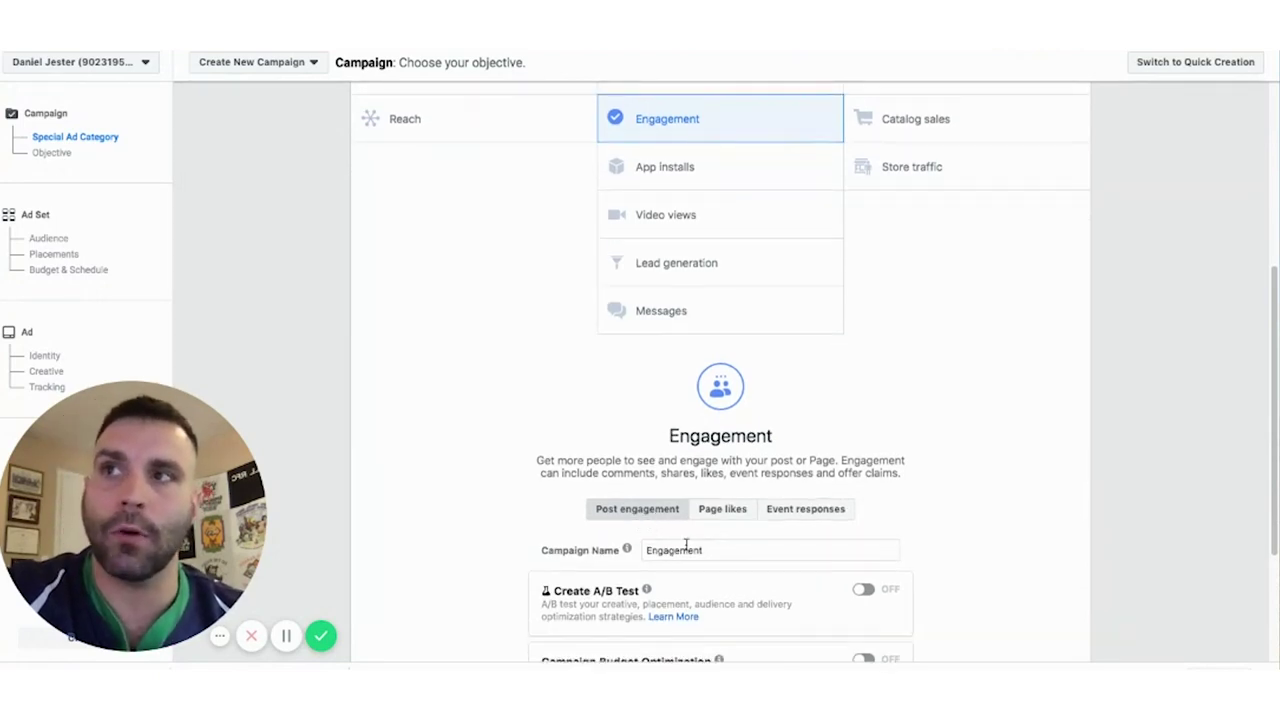
{"action": "scroll", "coordinate": [797, 530], "scroll_direction": "down", "scroll_amount": 3}
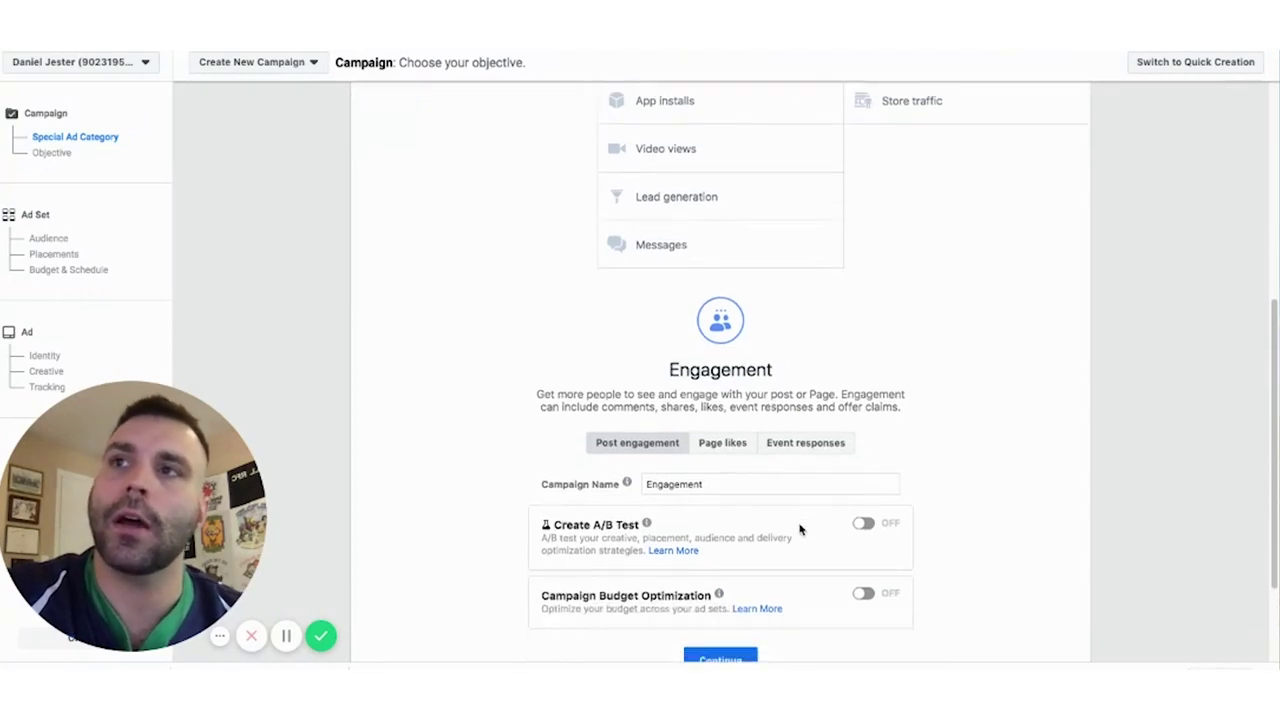
{"action": "scroll", "coordinate": [846, 337], "scroll_direction": "up", "scroll_amount": 5}
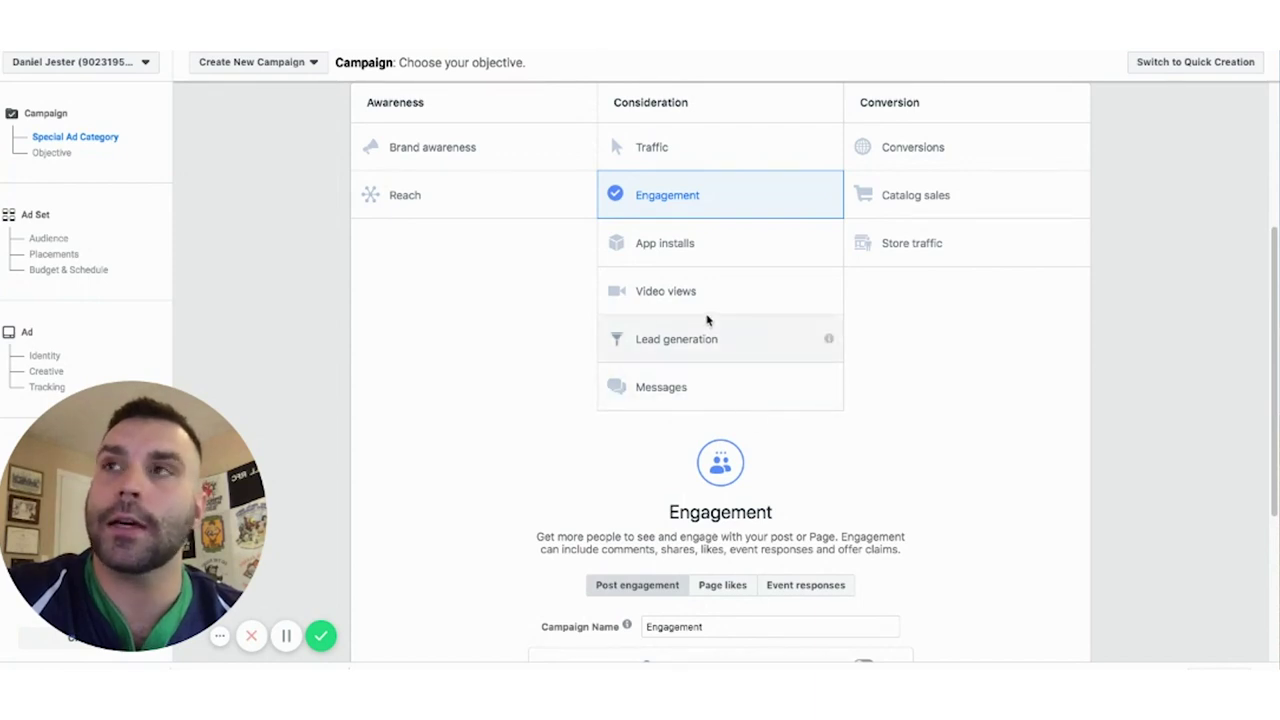
{"action": "scroll", "coordinate": [707, 318], "scroll_direction": "up", "scroll_amount": 1}
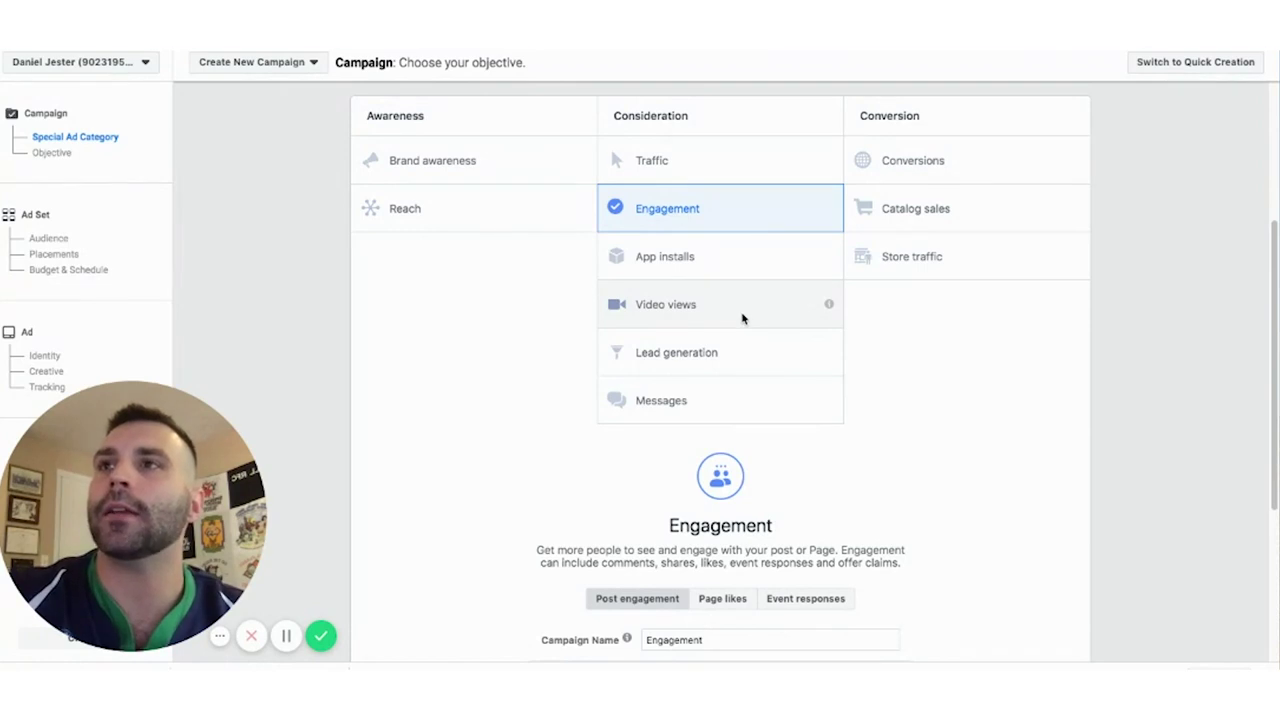
- Choose Messages as the marketing objective and name the campaign "6/12/20 - Recruiting Messages"
{"action": "left_click", "coordinate": [716, 409]}
{"action": "scroll", "coordinate": [718, 410], "scroll_direction": "down", "scroll_amount": 3}
{"action": "double_click", "coordinate": [705, 388]}
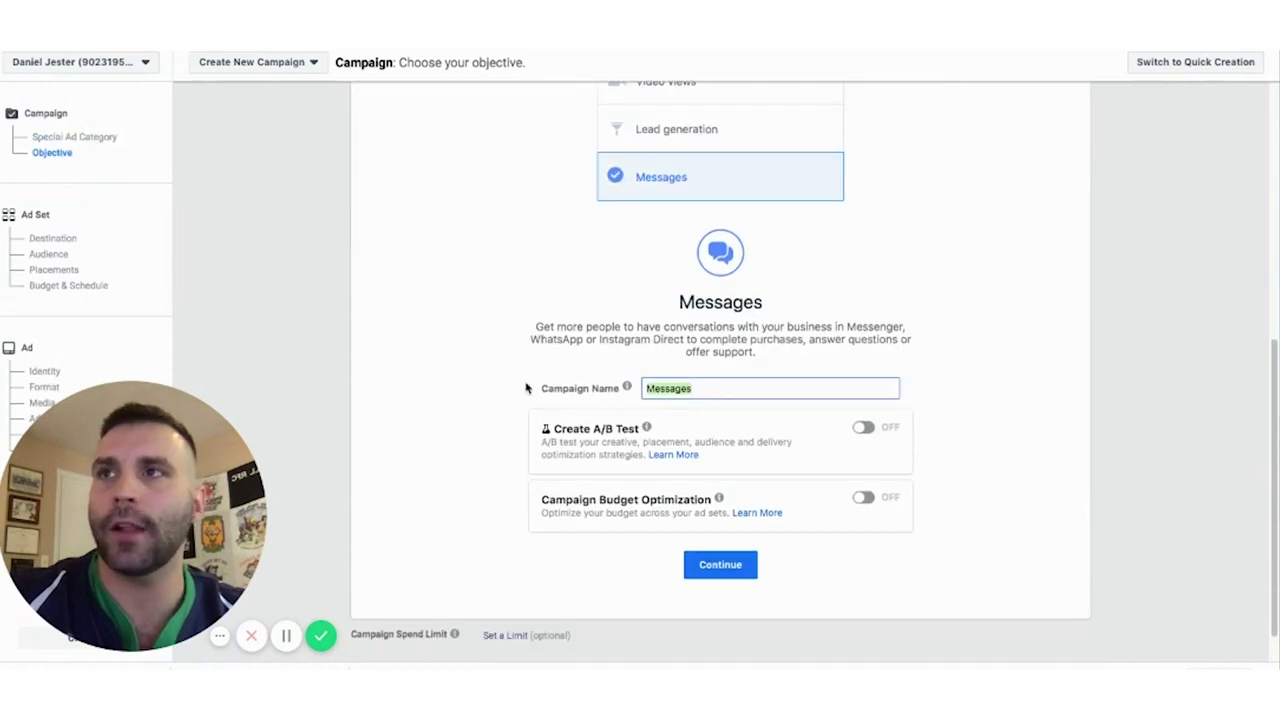
{"action": "type", "text": "6/12/20 -"}
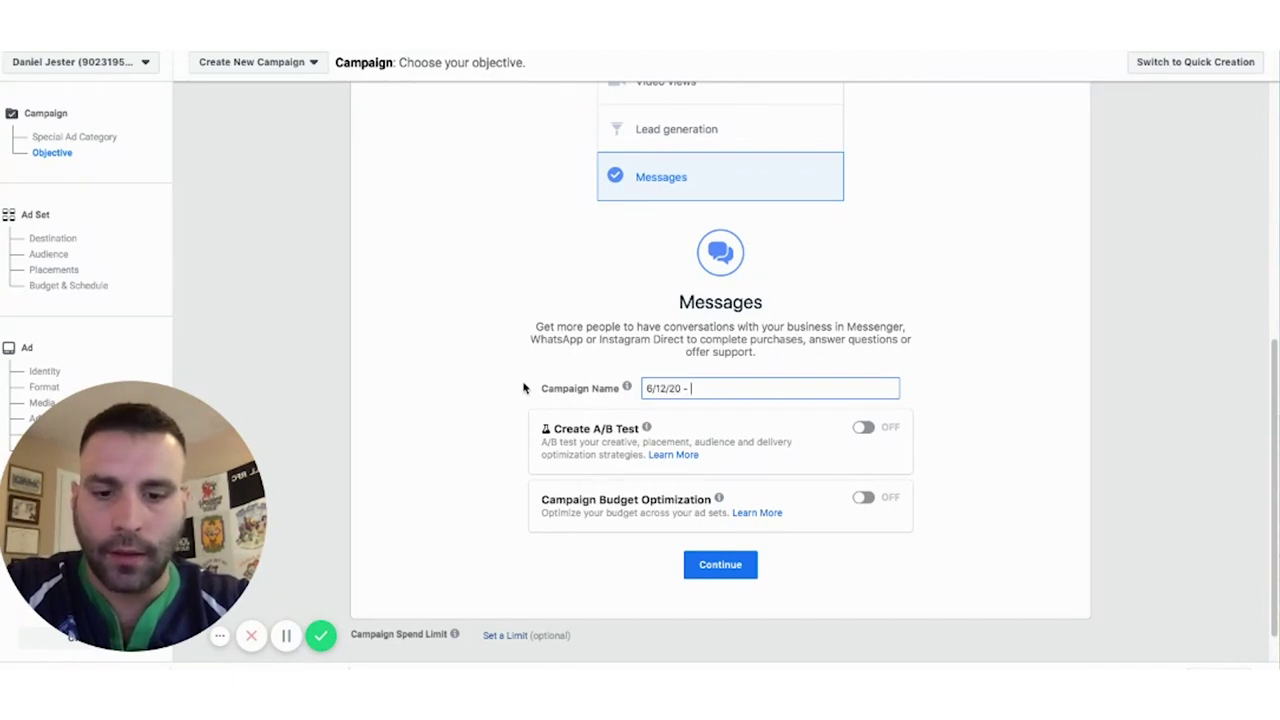
{"action": "type", "text": " Me"}
{"action": "key", "text": "BackSpace"}
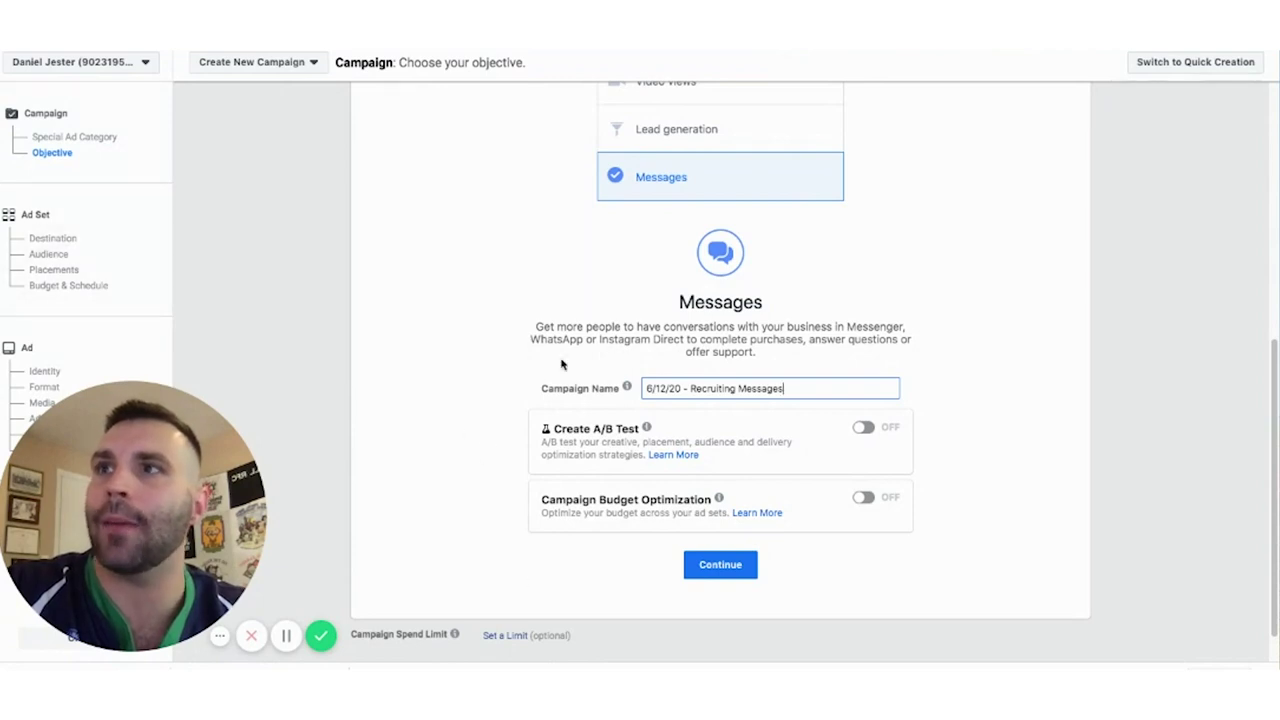
- Look over the objectives once more and continue to the ad set settings with Messages selected
{"action": "scroll", "coordinate": [674, 380], "scroll_direction": "up", "scroll_amount": 1}
{"action": "scroll", "coordinate": [714, 206], "scroll_direction": "up", "scroll_amount": 3}
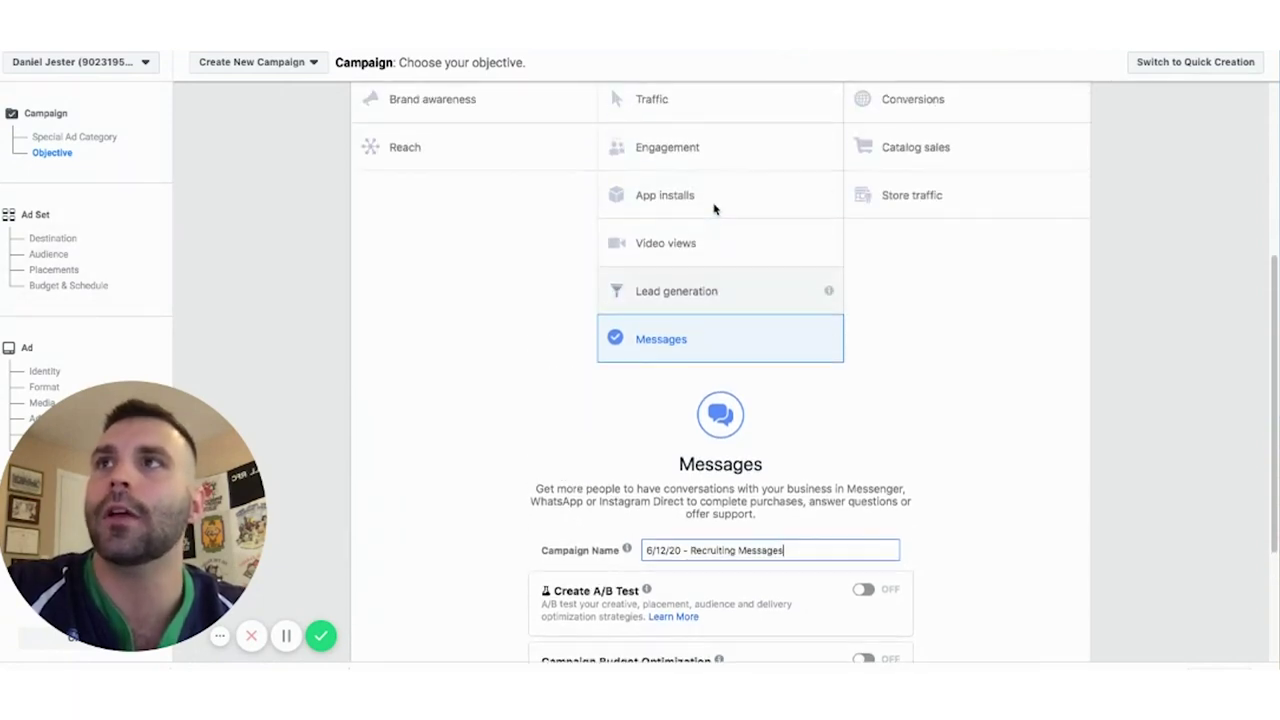
{"action": "scroll", "coordinate": [623, 306], "scroll_direction": "down", "scroll_amount": 4}
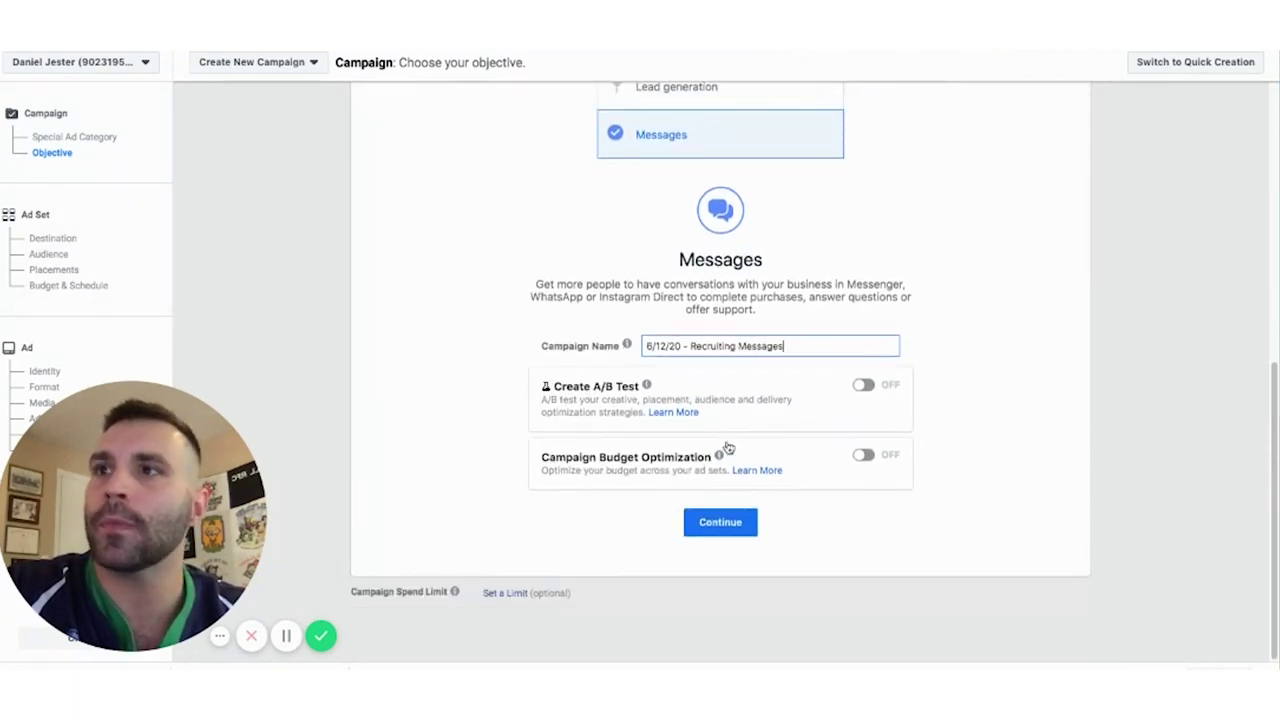
{"action": "left_click", "coordinate": [720, 522]}
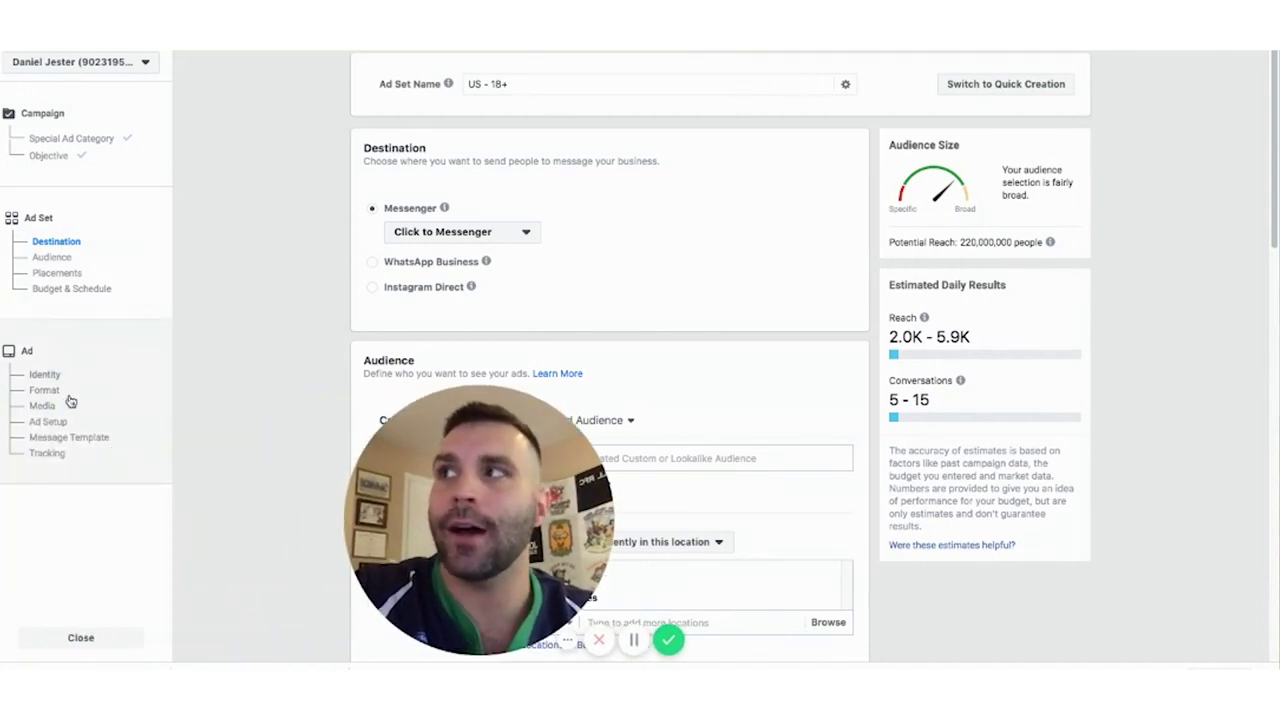
{"action": "mouse_move", "coordinate": [528, 471]}
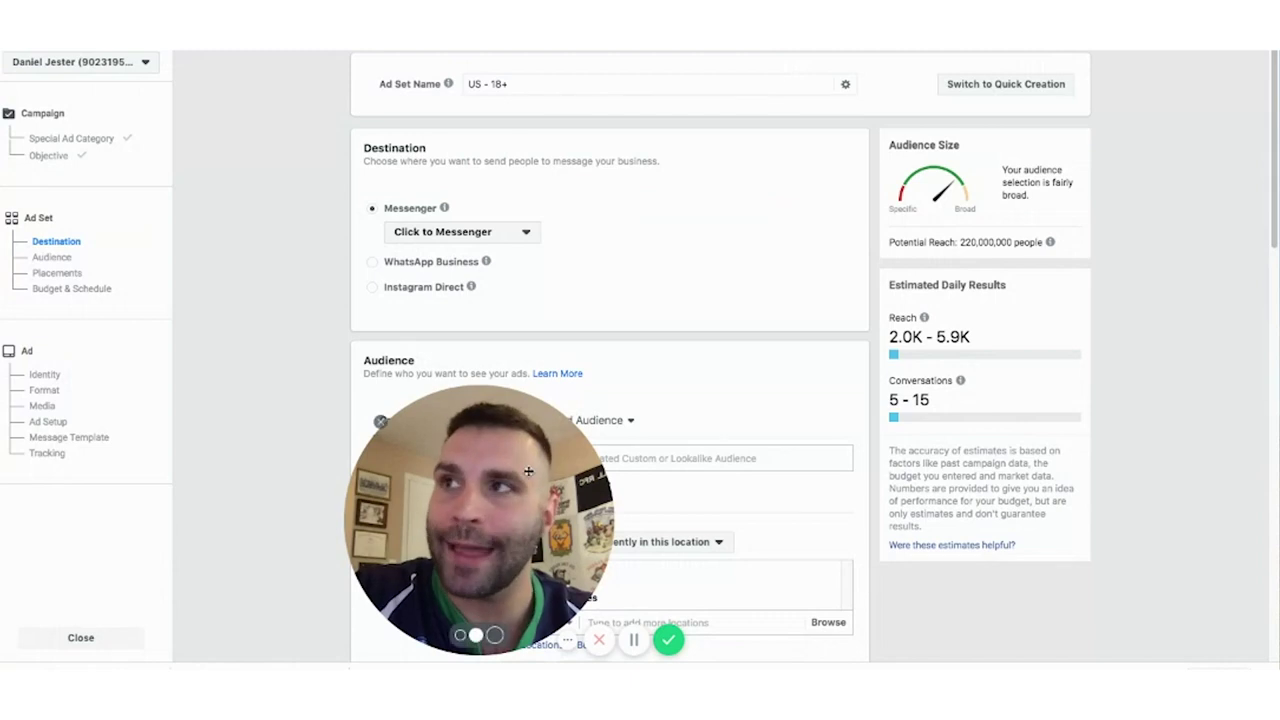
{"action": "left_click_drag", "start_coordinate": [528, 471], "coordinate": [180, 466]}
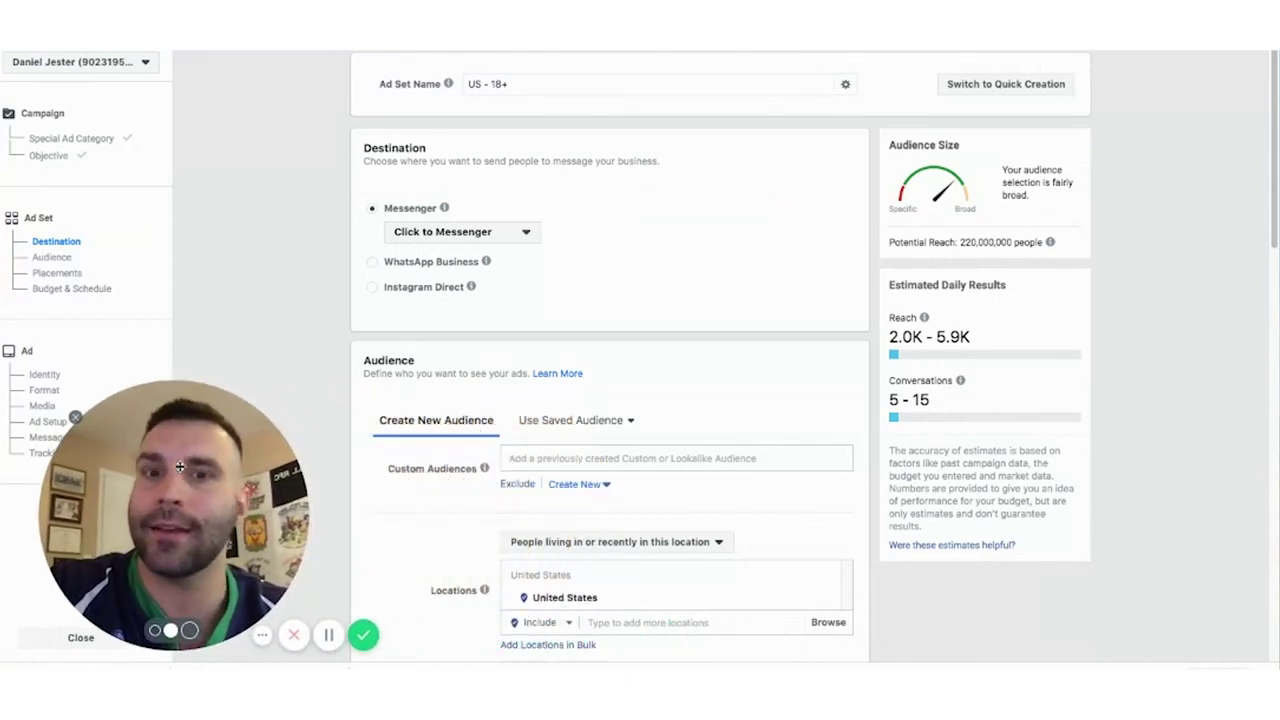
- Examine the Messenger destination's description and its message type options, leaving Click to Messenger selected
{"action": "mouse_move", "coordinate": [444, 208]}
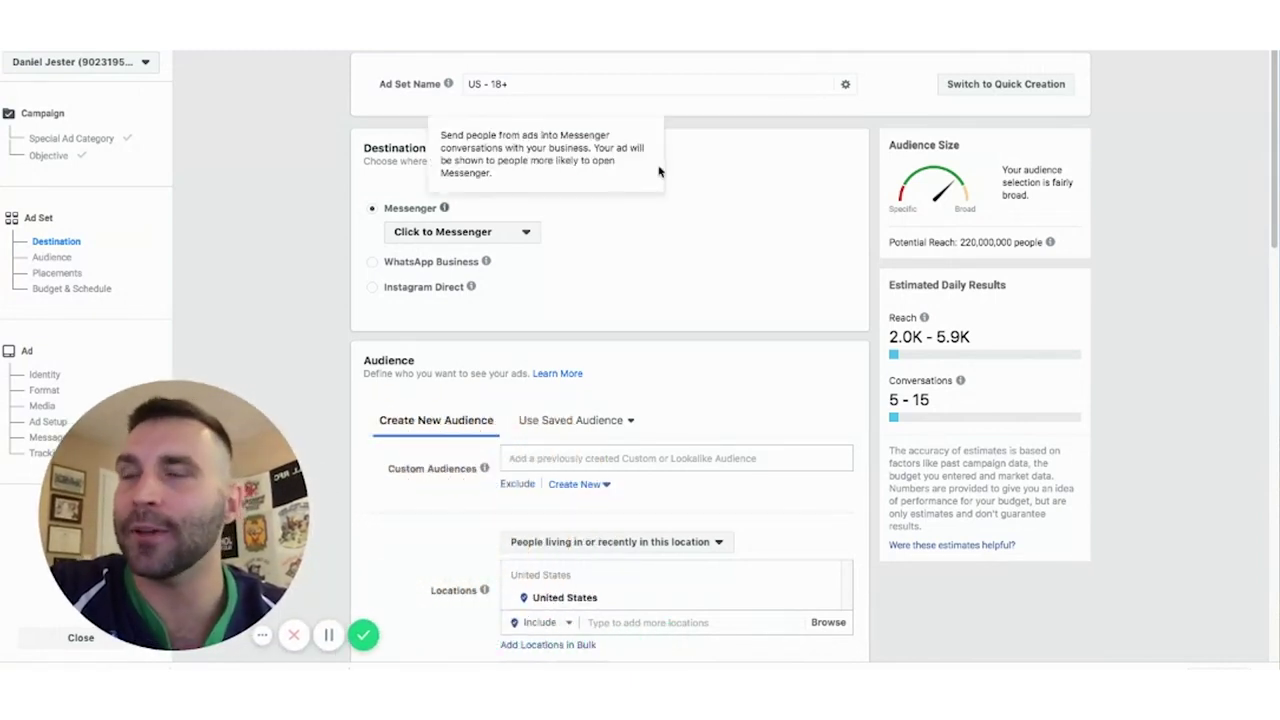
{"action": "scroll", "coordinate": [643, 300], "scroll_direction": "down", "scroll_amount": 1}
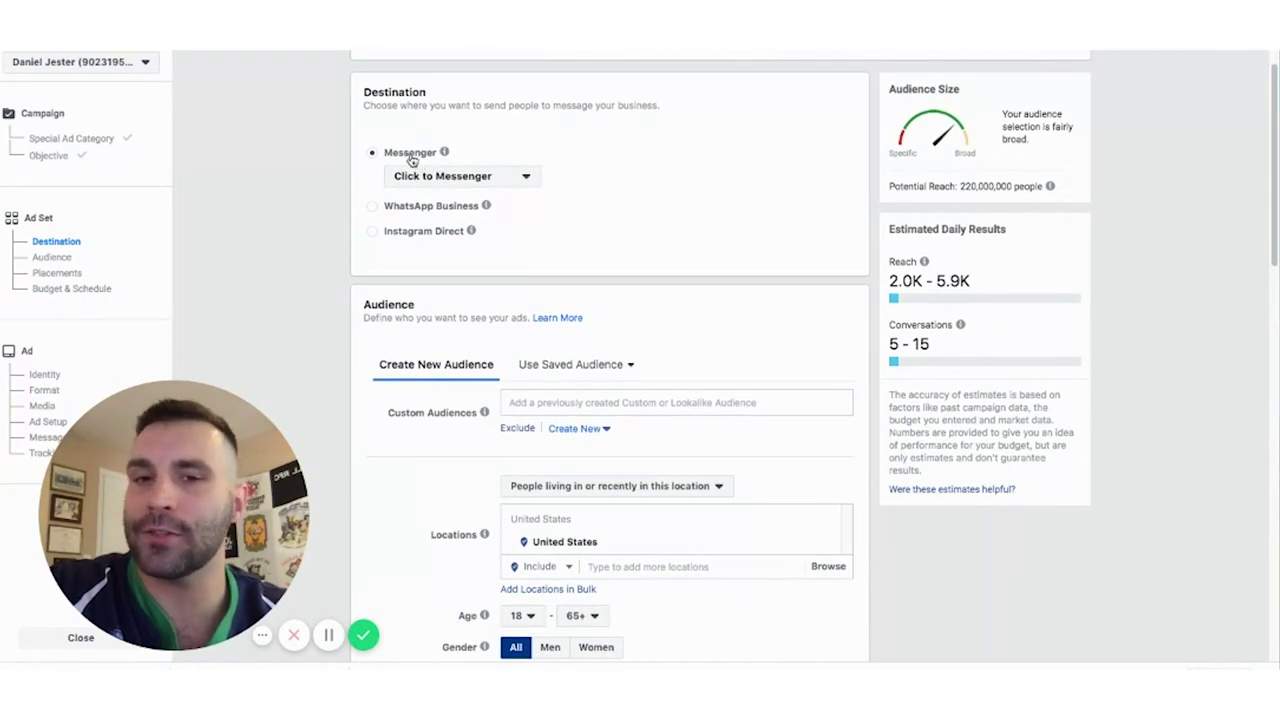
{"action": "left_click", "coordinate": [476, 177]}
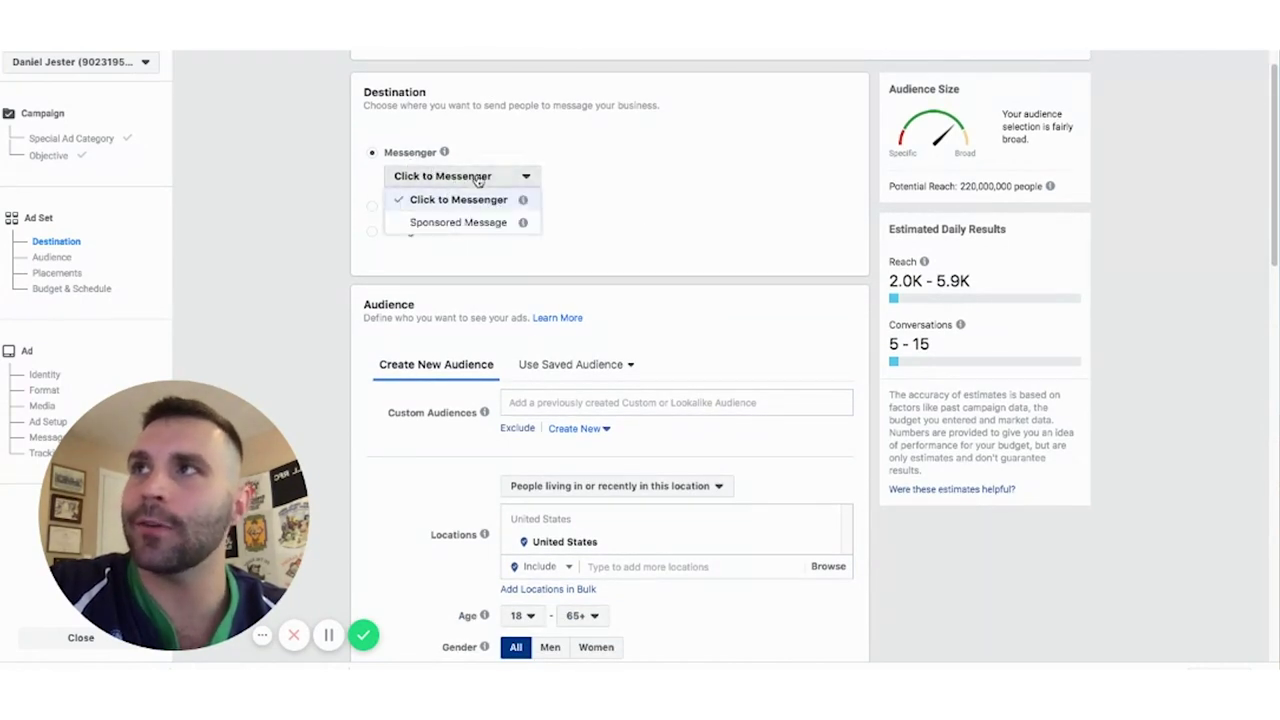
{"action": "left_click", "coordinate": [677, 204]}
- Replace the United States audience location with the city of Springfield, Missouri
{"action": "scroll", "coordinate": [666, 251], "scroll_direction": "down", "scroll_amount": 1}
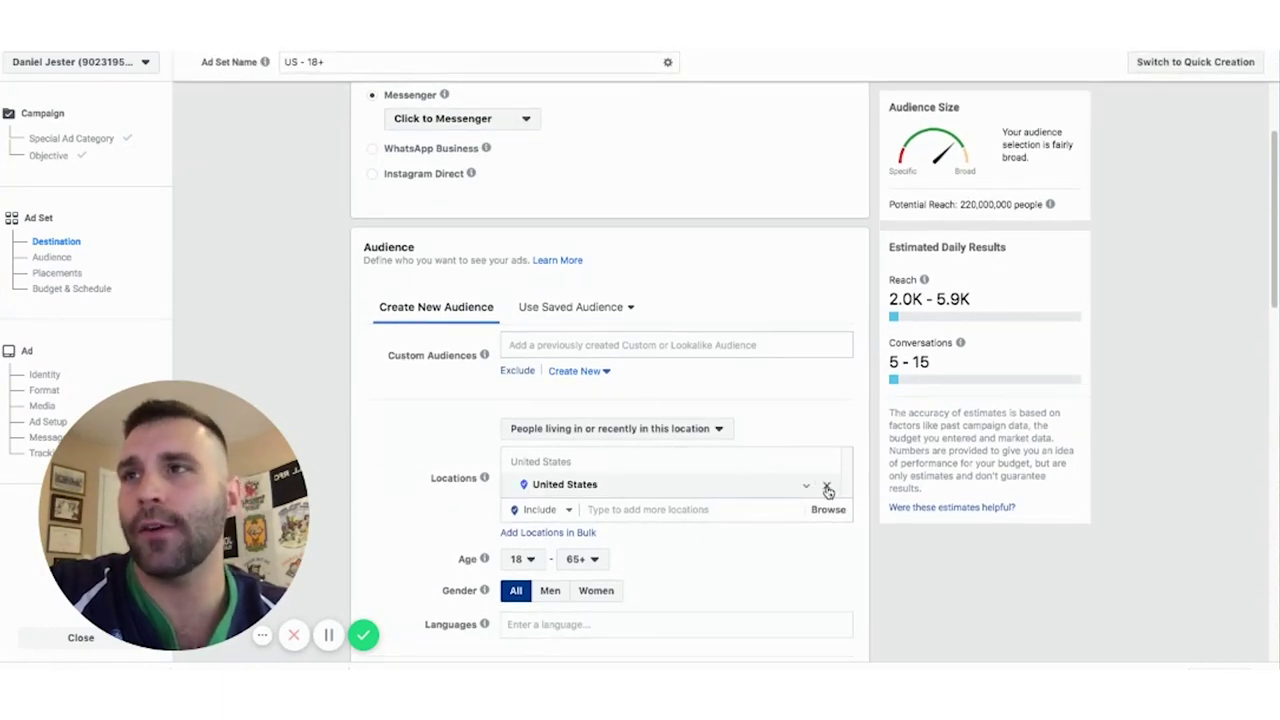
{"action": "left_click", "coordinate": [827, 490]}
{"action": "left_click", "coordinate": [603, 513]}
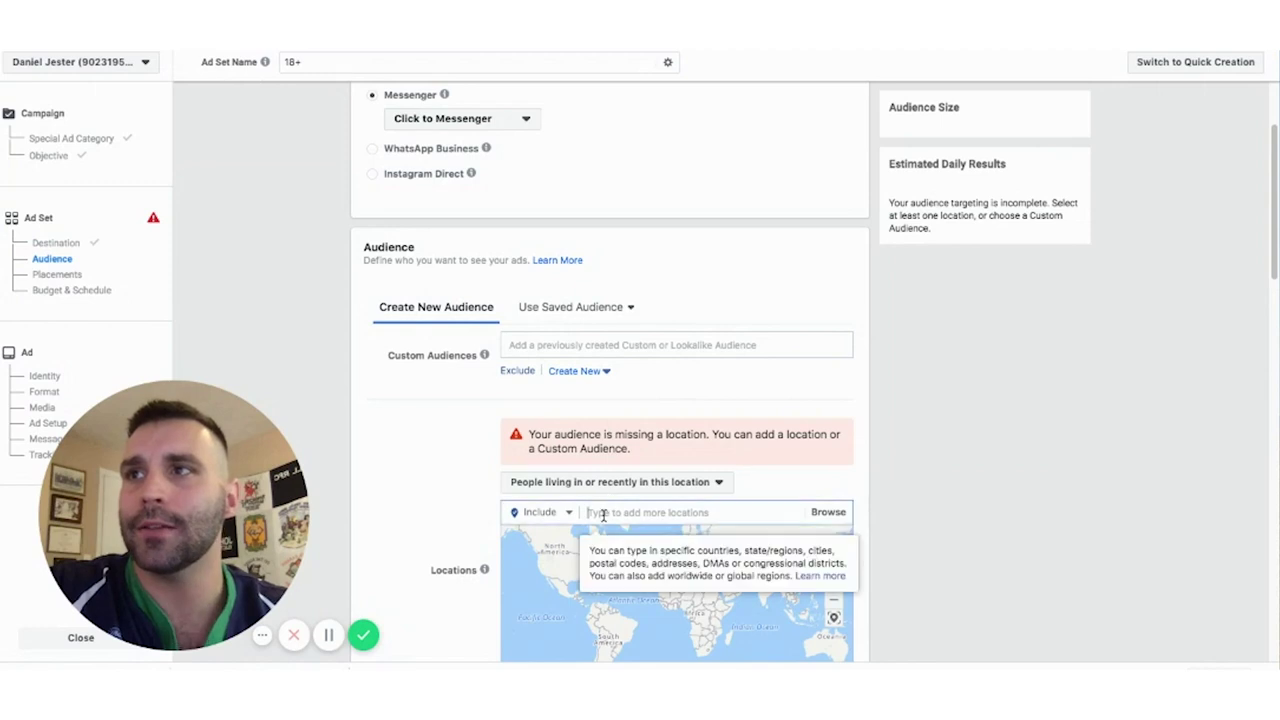
{"action": "type", "text": "springf"}
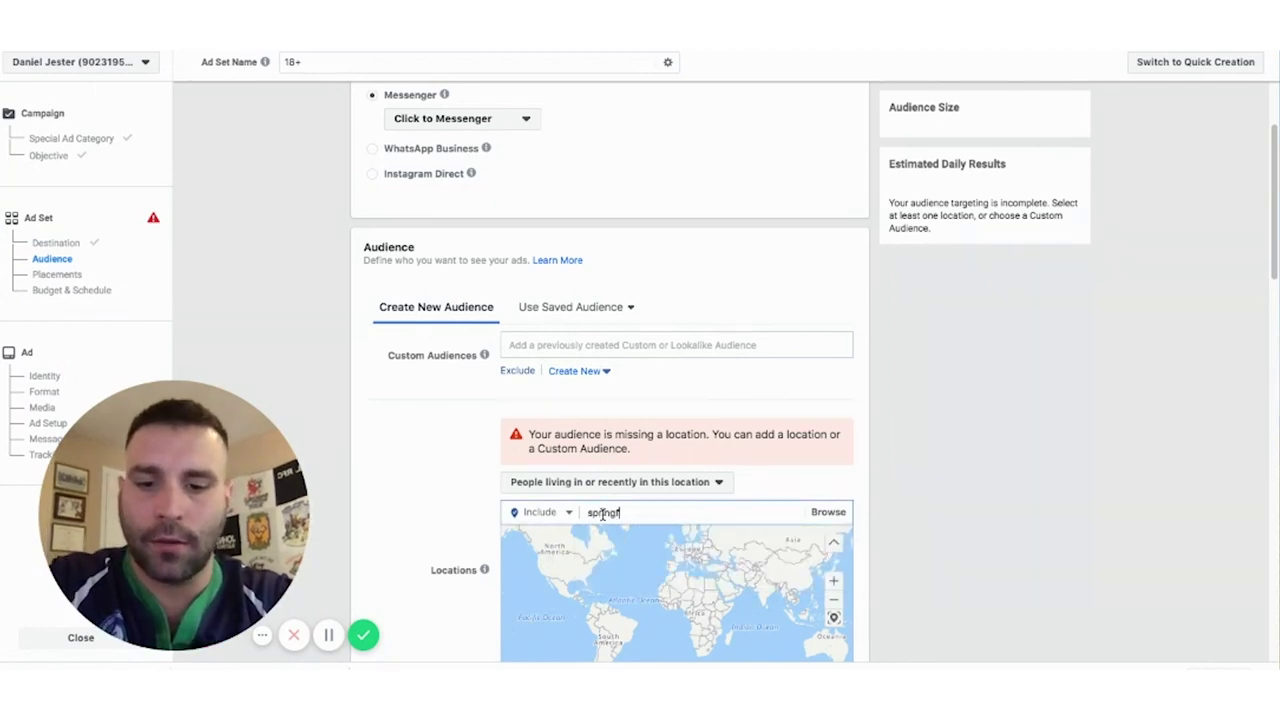
{"action": "type", "text": "ield missouri"}
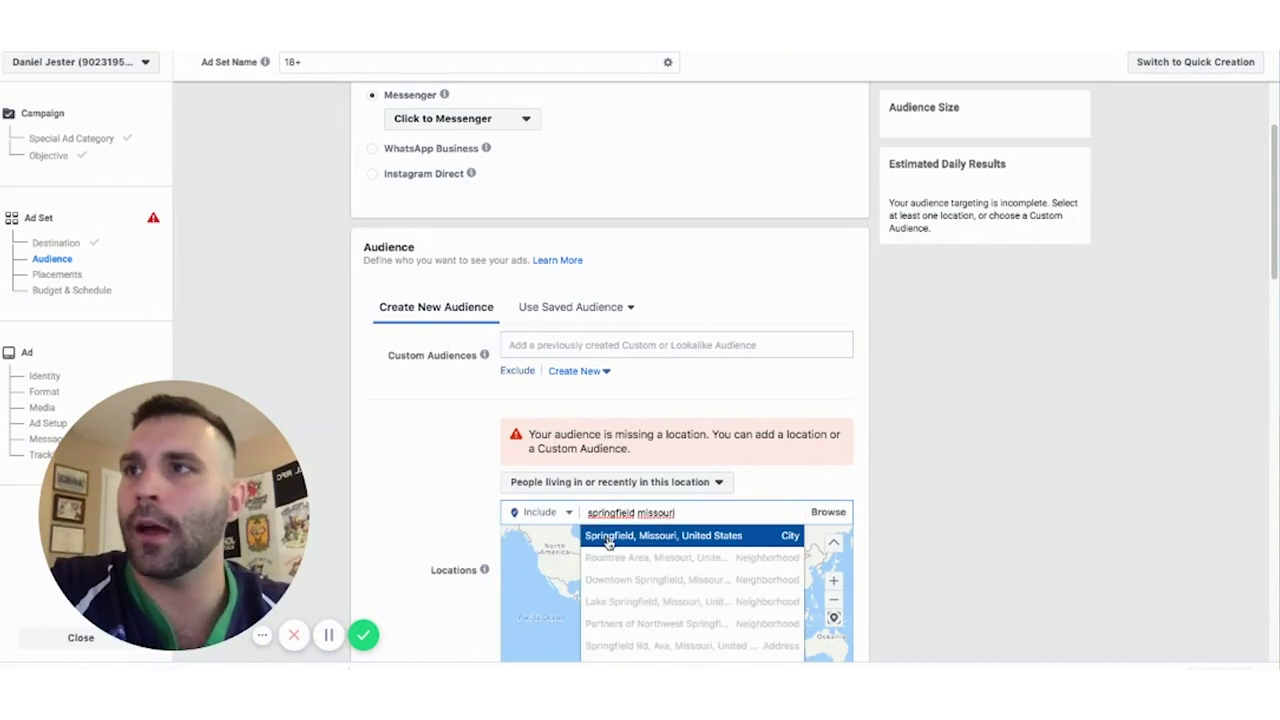
{"action": "left_click", "coordinate": [603, 535]}
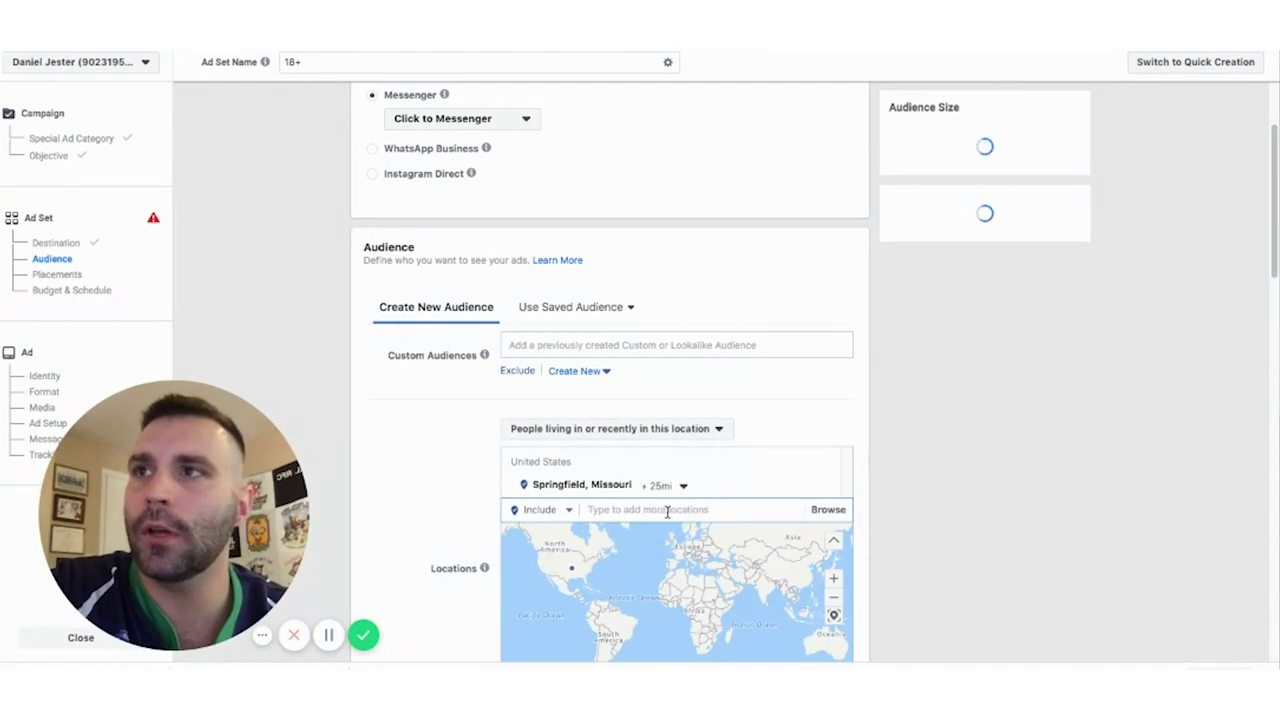
- Inspect the Springfield target area on the map and reduce its radius to 10 mi
{"action": "scroll", "coordinate": [549, 590], "scroll_direction": "up", "scroll_amount": 3}
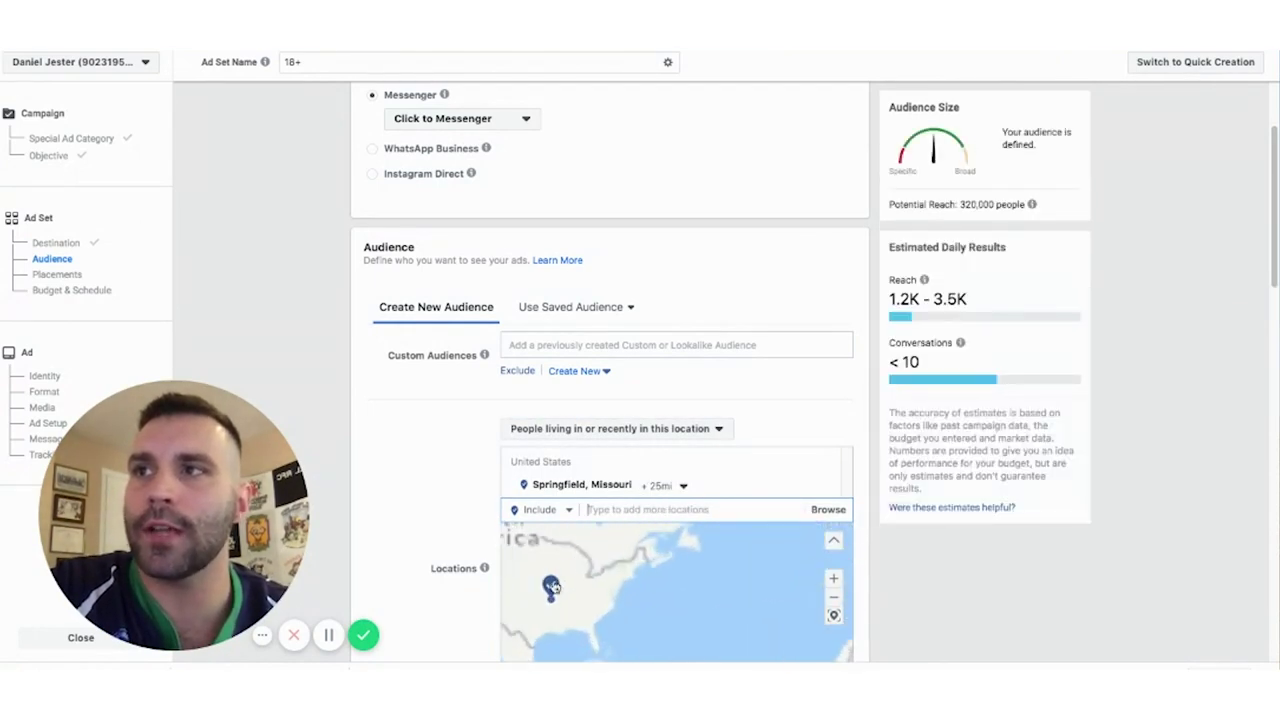
{"action": "scroll", "coordinate": [560, 582], "scroll_direction": "down", "scroll_amount": 1}
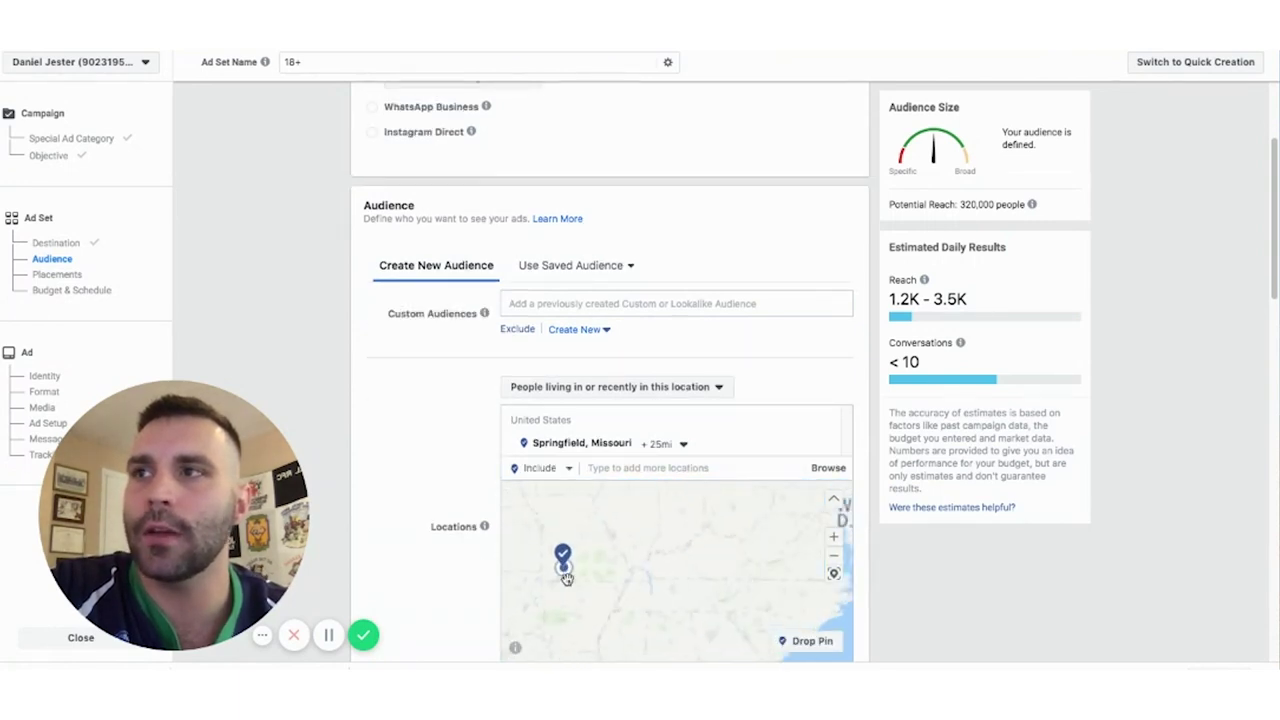
{"action": "scroll", "coordinate": [566, 580], "scroll_direction": "up", "scroll_amount": 3}
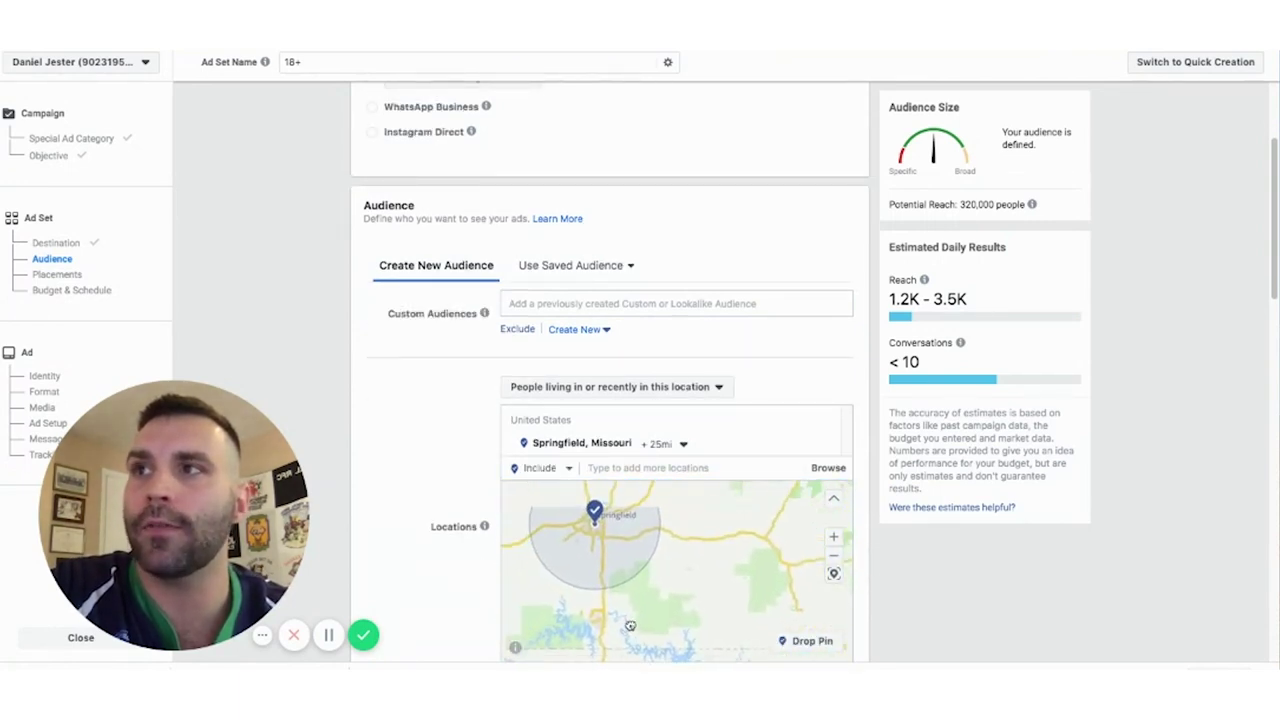
{"action": "left_click_drag", "start_coordinate": [600, 572], "coordinate": [668, 572]}
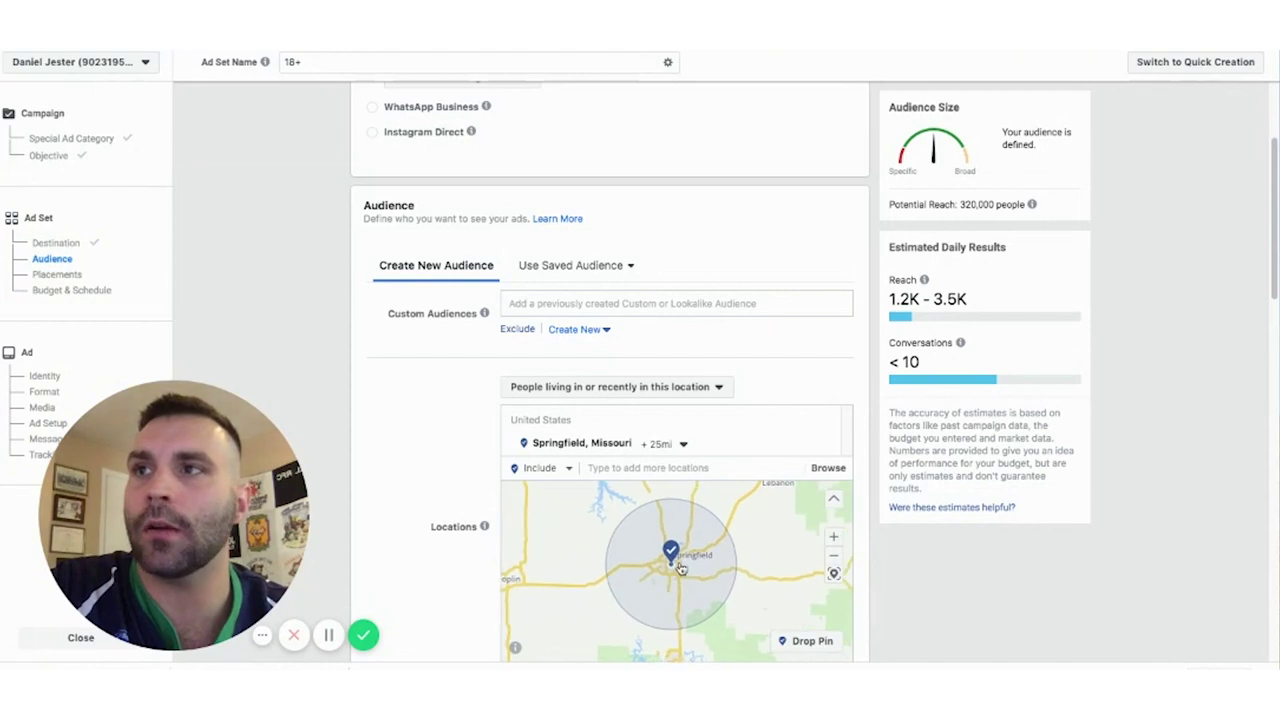
{"action": "left_click", "coordinate": [664, 443]}
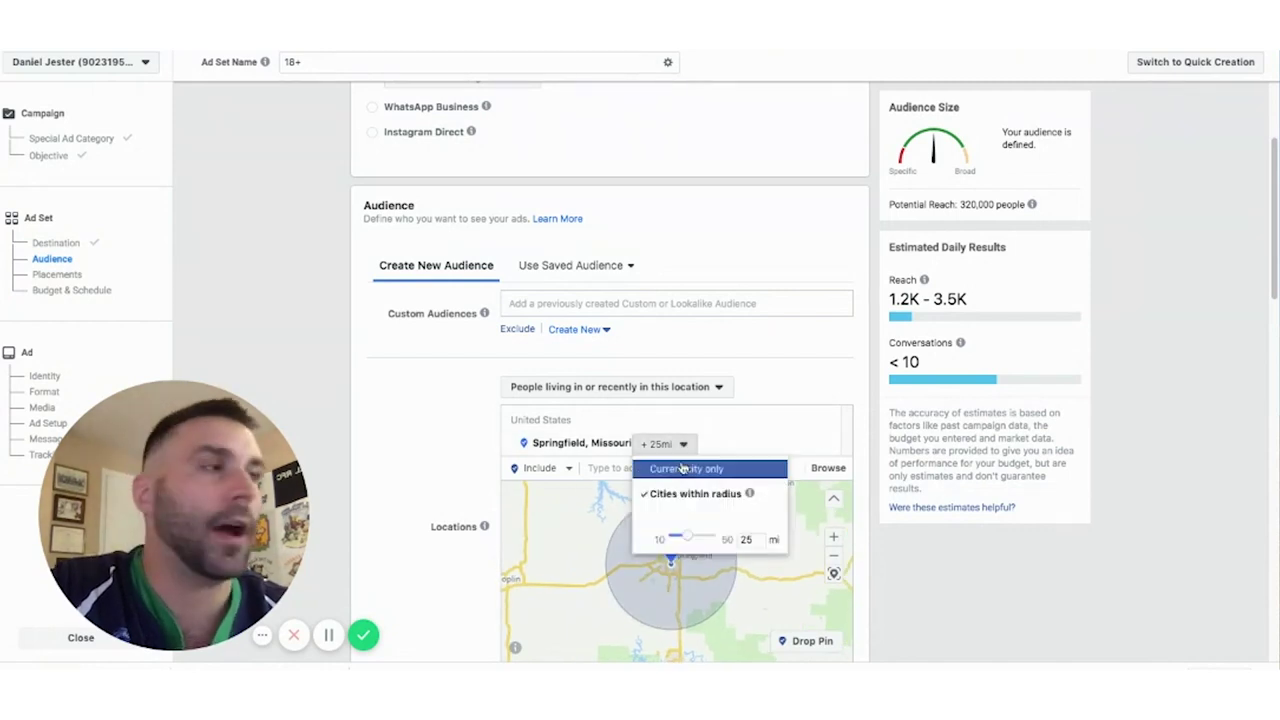
{"action": "left_click_drag", "start_coordinate": [688, 541], "coordinate": [496, 535]}
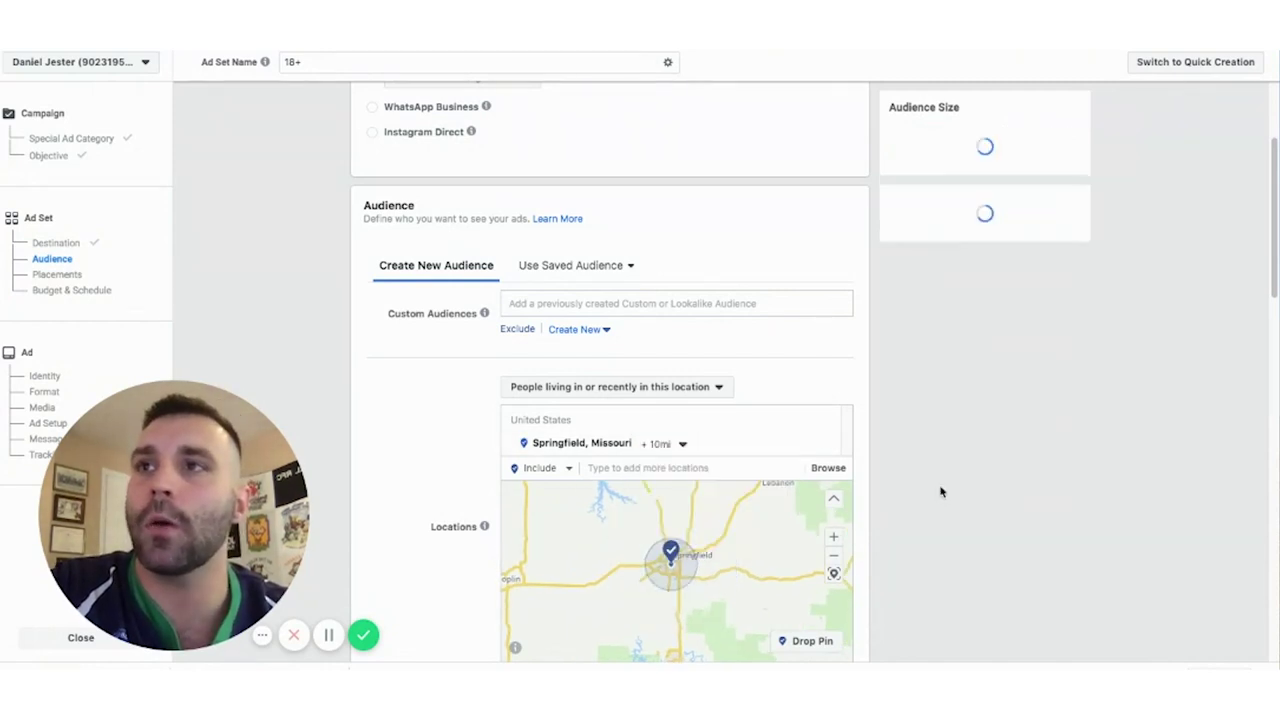
- Drop an included location pin on the map east of Springfield and set its radius to 1 mi
{"action": "left_click_drag", "start_coordinate": [740, 578], "coordinate": [702, 536]}
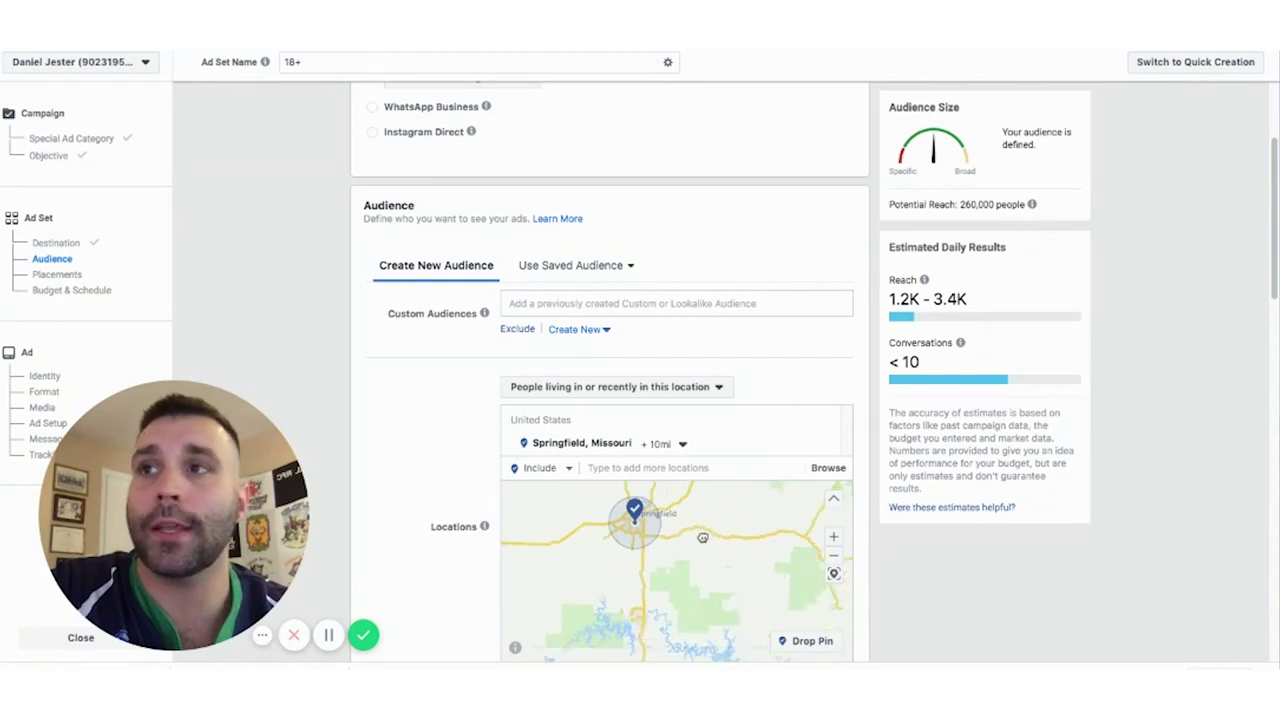
{"action": "left_click", "coordinate": [785, 645]}
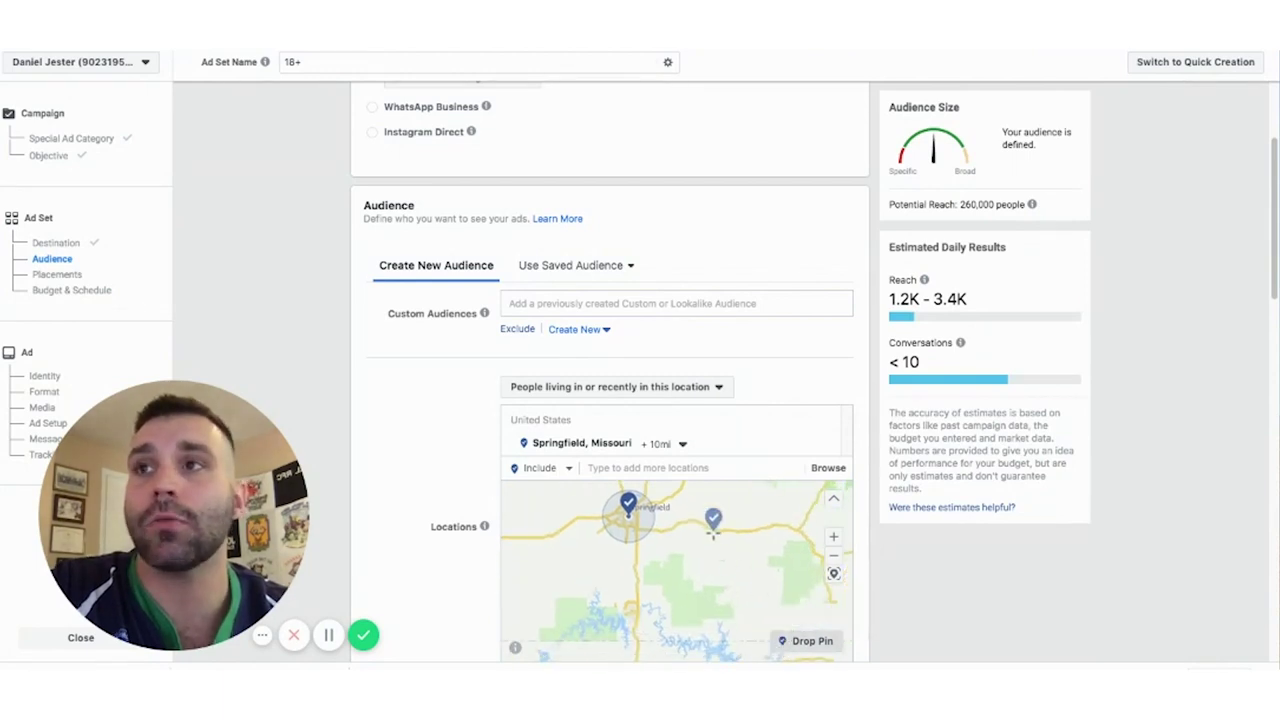
{"action": "left_click", "coordinate": [702, 530]}
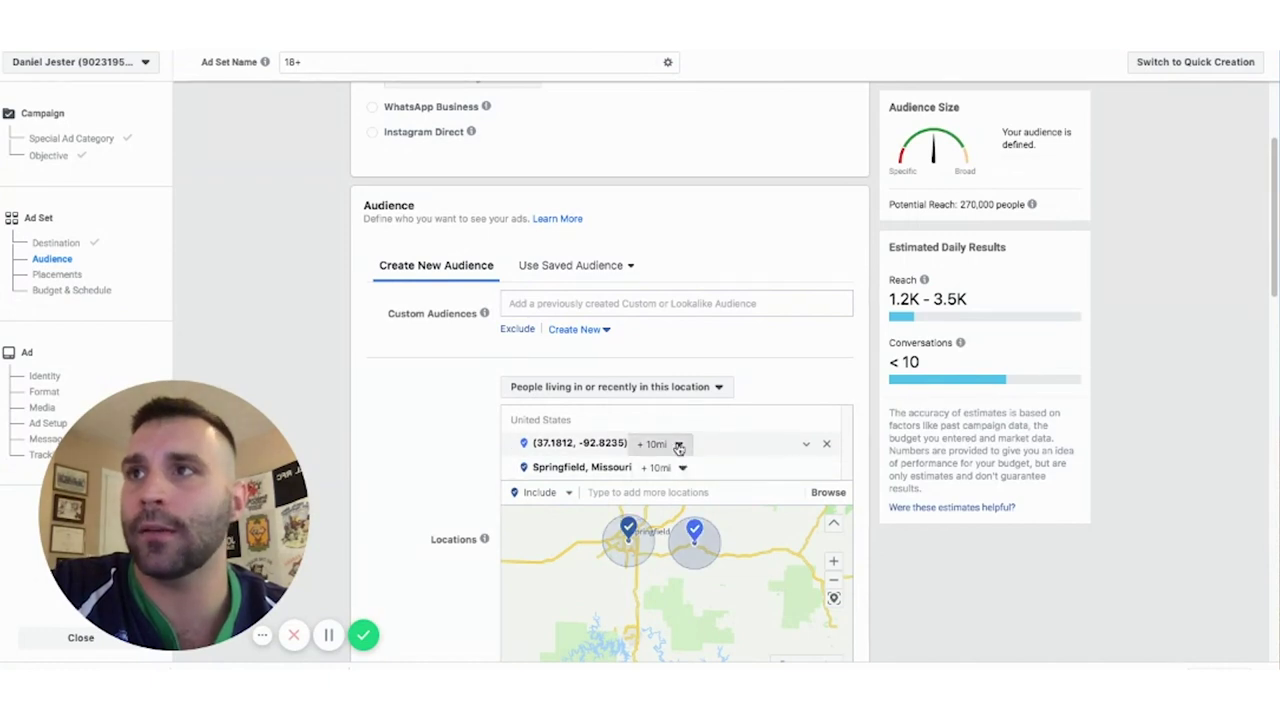
{"action": "left_click", "coordinate": [677, 444]}
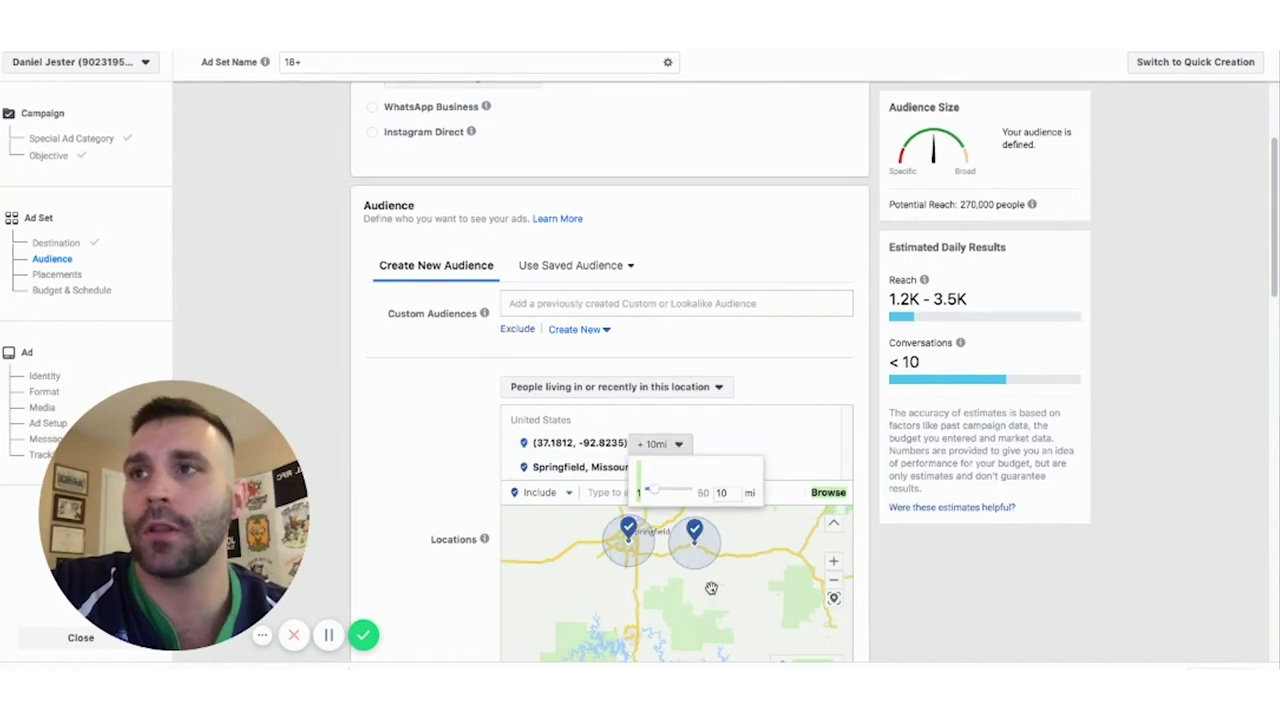
{"action": "scroll", "coordinate": [652, 494], "scroll_direction": "down", "scroll_amount": 1}
{"action": "left_click_drag", "start_coordinate": [654, 467], "coordinate": [636, 467]}
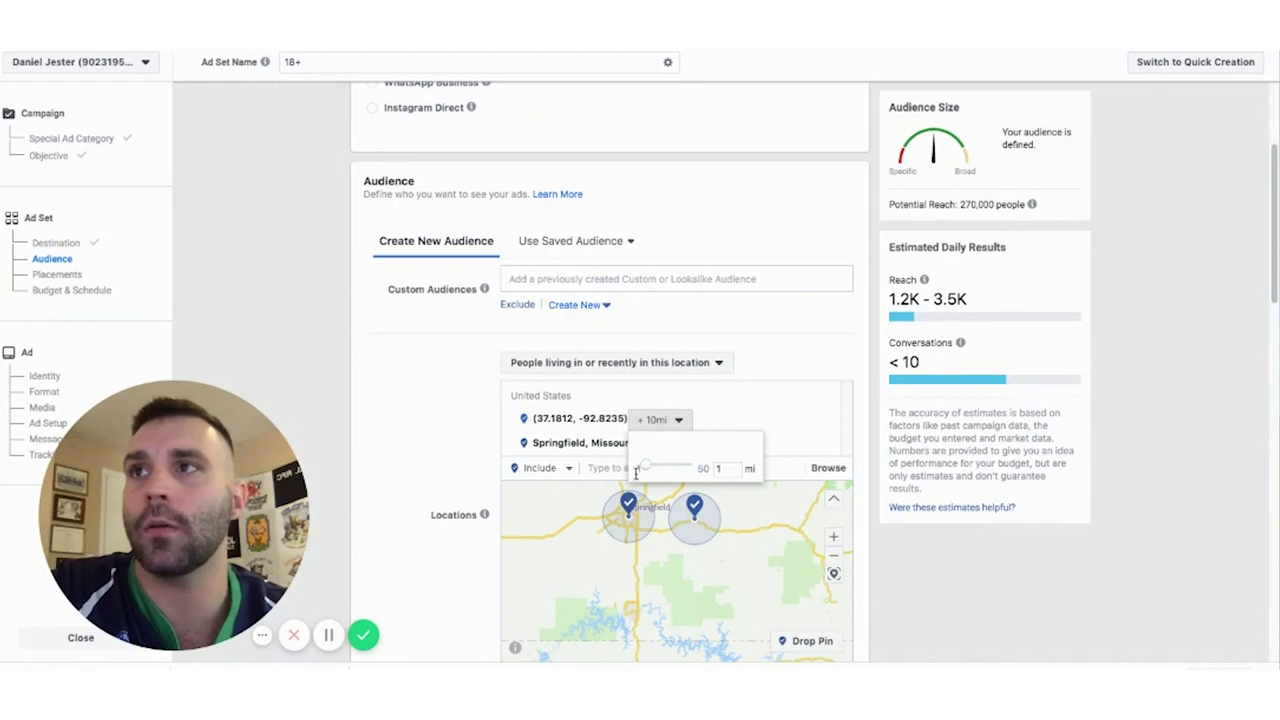
{"action": "scroll", "coordinate": [698, 541], "scroll_direction": "up", "scroll_amount": 1}
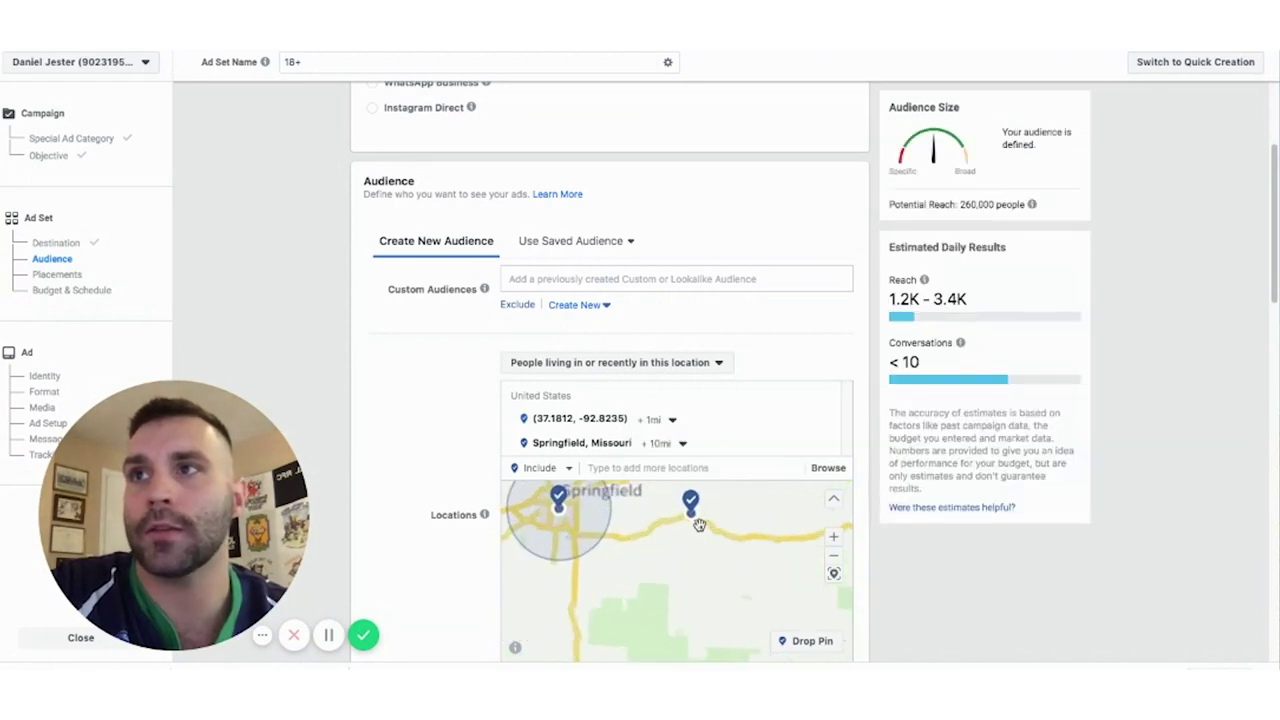
{"action": "left_click_drag", "start_coordinate": [670, 538], "coordinate": [691, 553]}
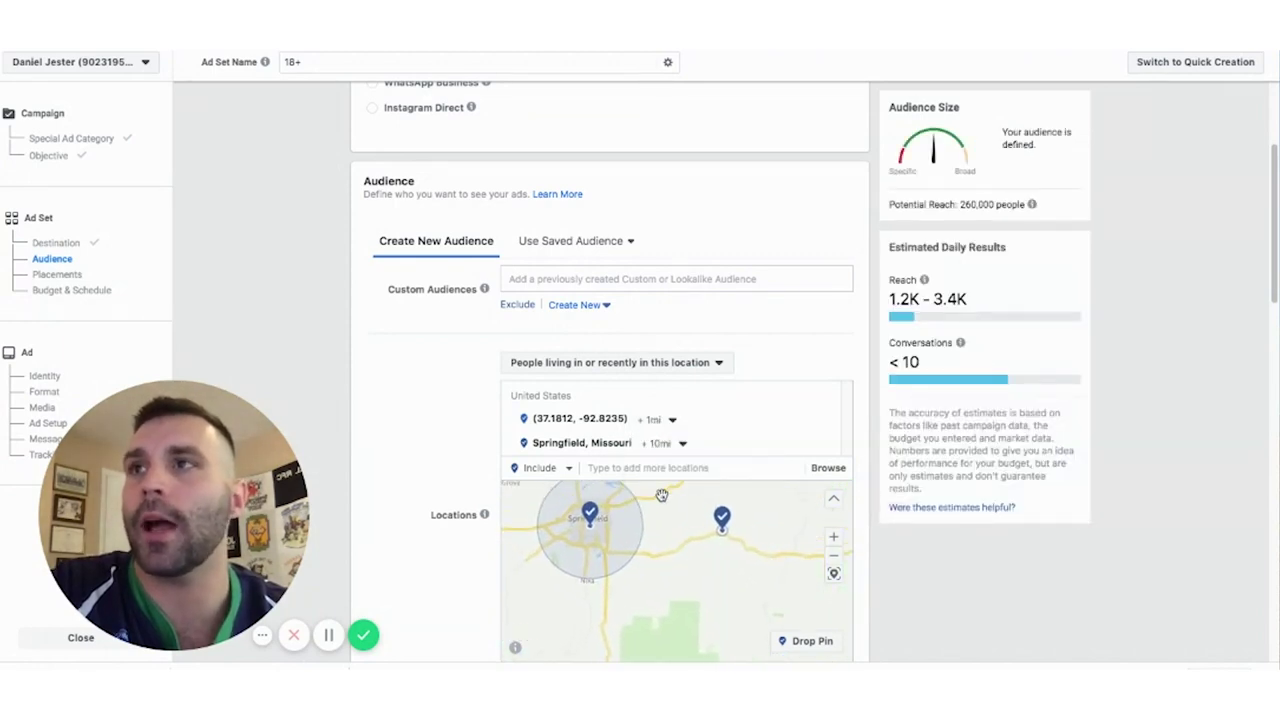
- Try excluding a pinned area just east of central Springfield with a 3 mi radius, and remove that excluded location
{"action": "left_click", "coordinate": [566, 470]}
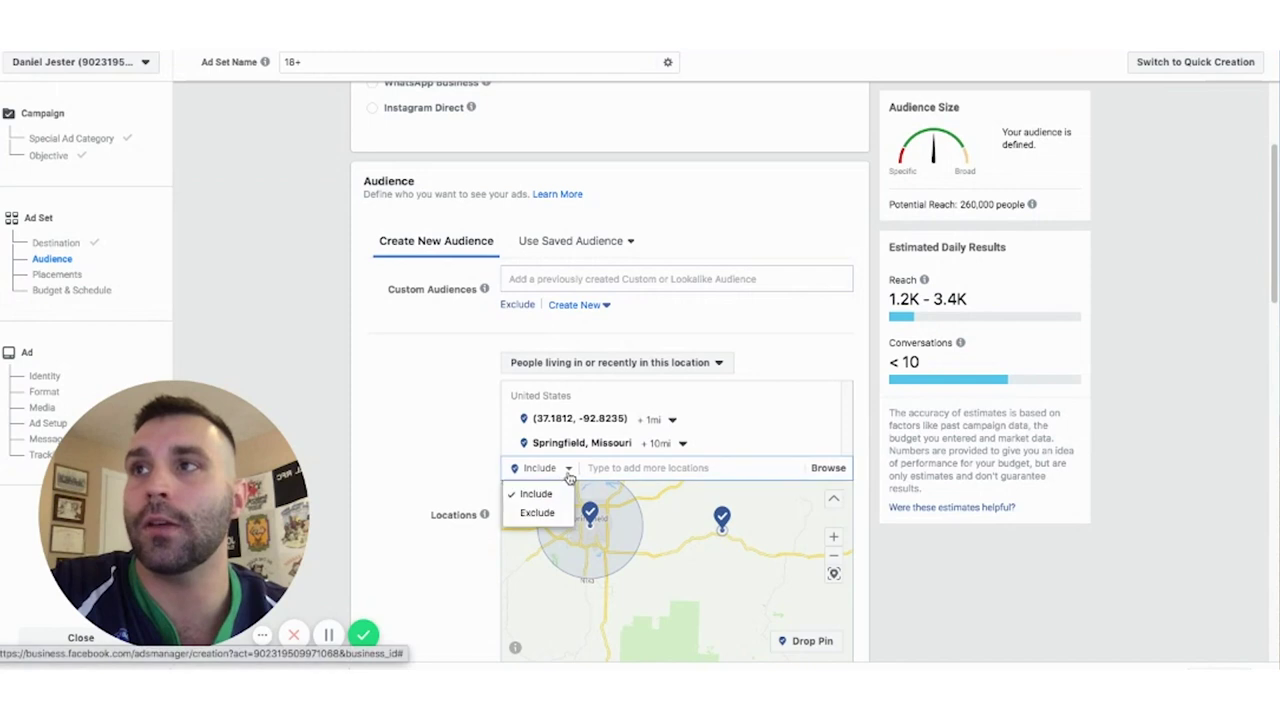
{"action": "left_click", "coordinate": [537, 515]}
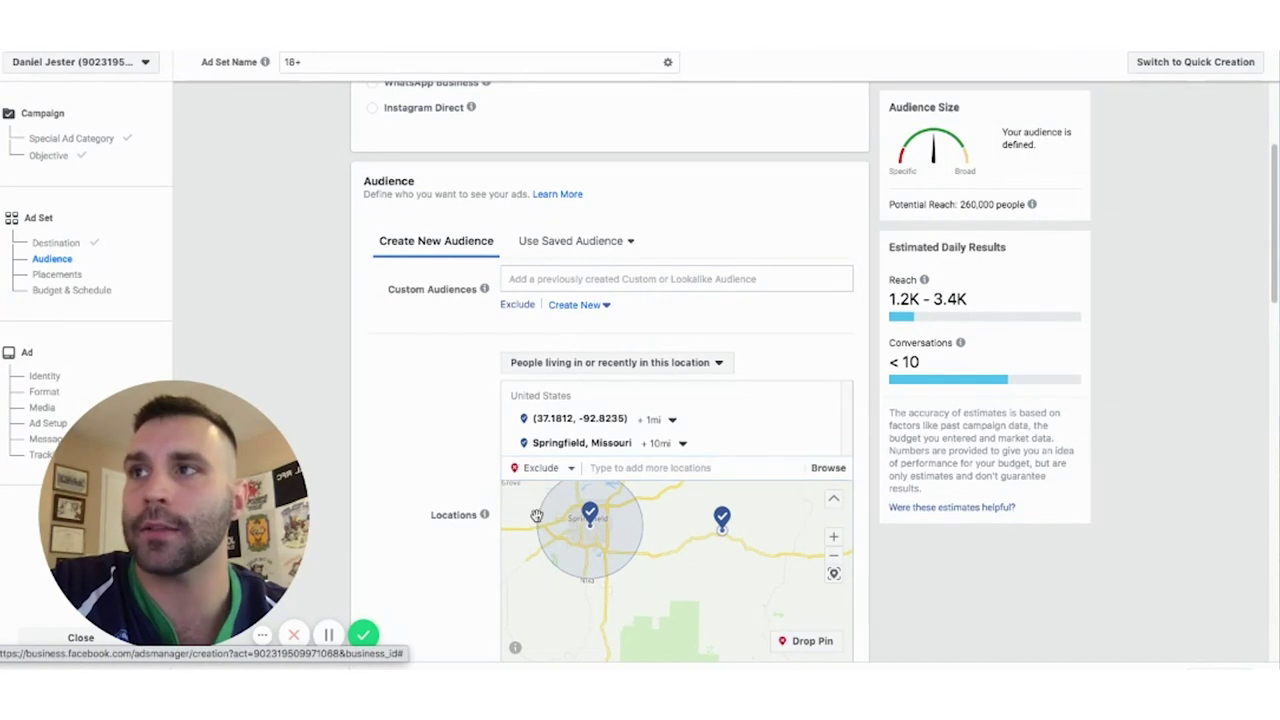
{"action": "left_click", "coordinate": [800, 641]}
{"action": "left_click", "coordinate": [639, 522]}
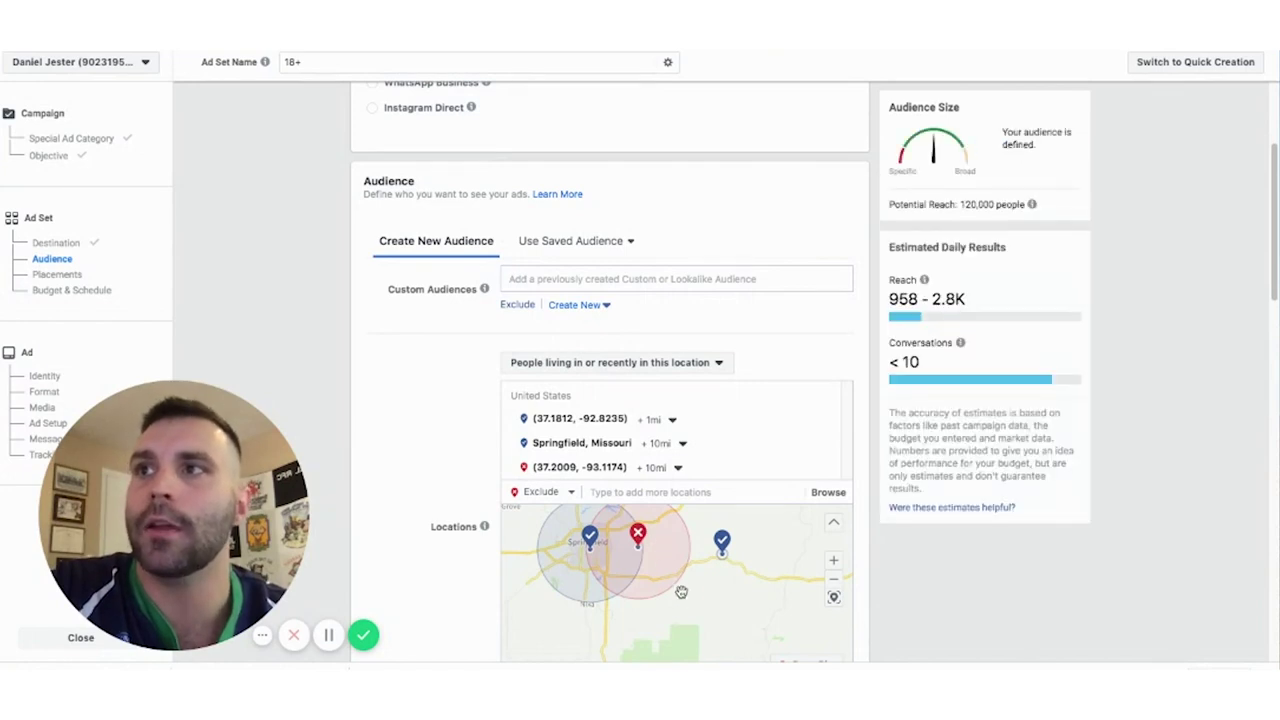
{"action": "left_click", "coordinate": [672, 467]}
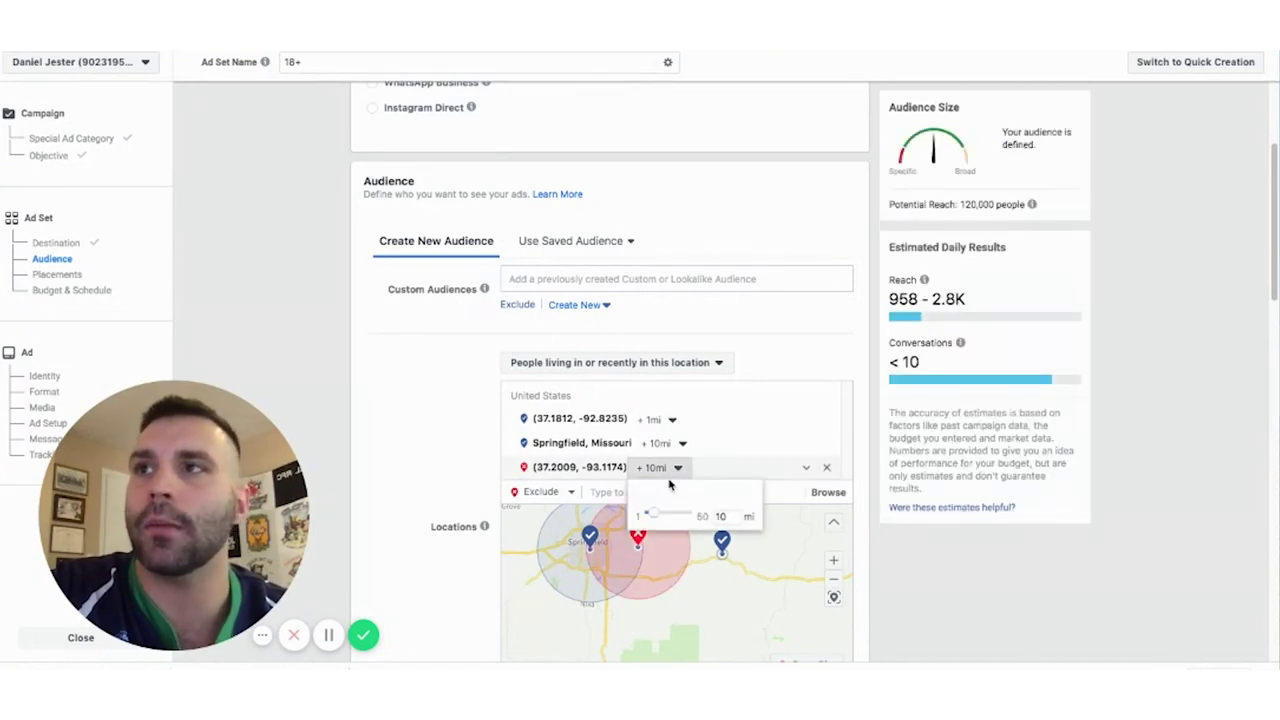
{"action": "left_click_drag", "start_coordinate": [651, 517], "coordinate": [652, 519]}
{"action": "left_click", "coordinate": [709, 528]}
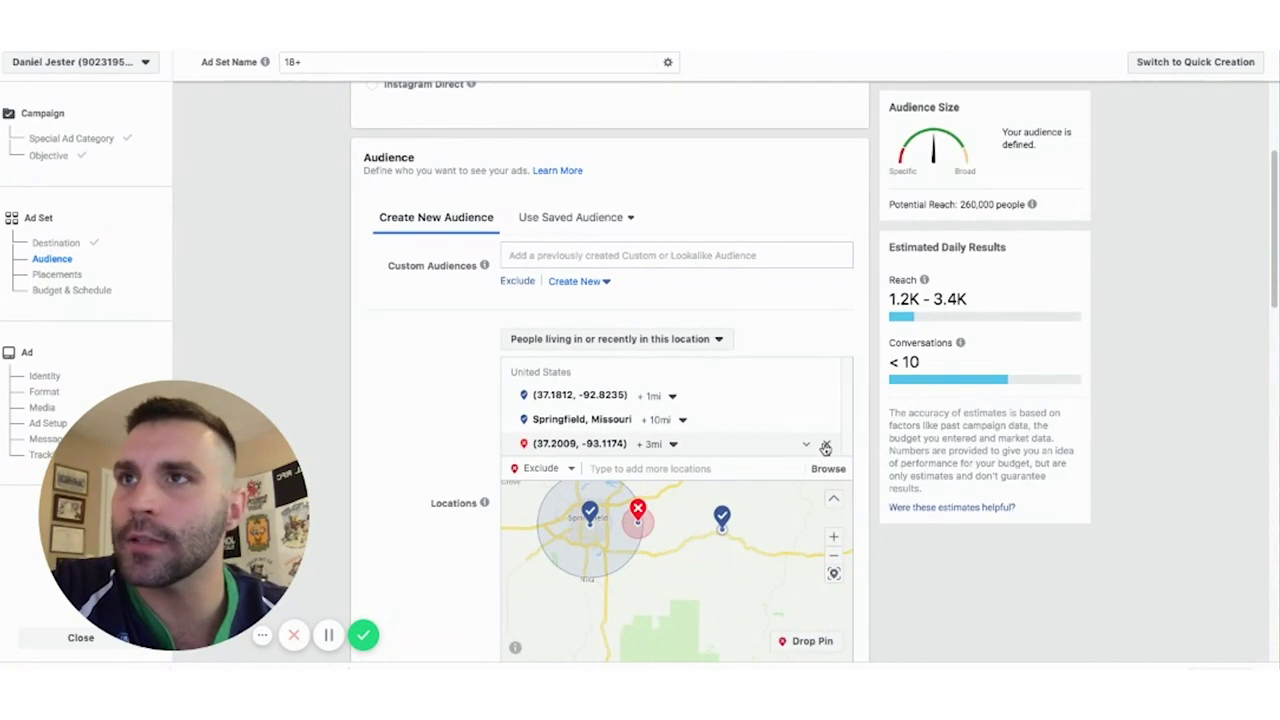
{"action": "left_click", "coordinate": [826, 444]}
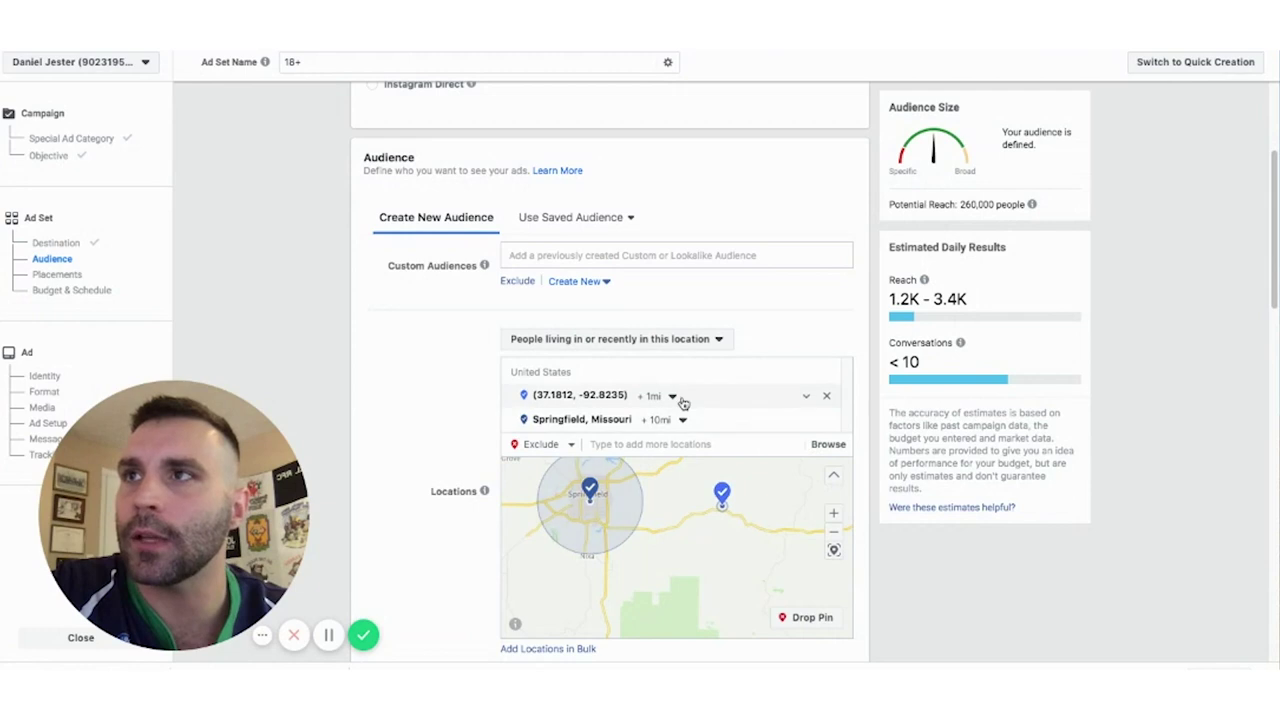
- Remove the included 1 mi pin location and limit the Springfield audience to people living in this location
{"action": "left_click", "coordinate": [826, 395]}
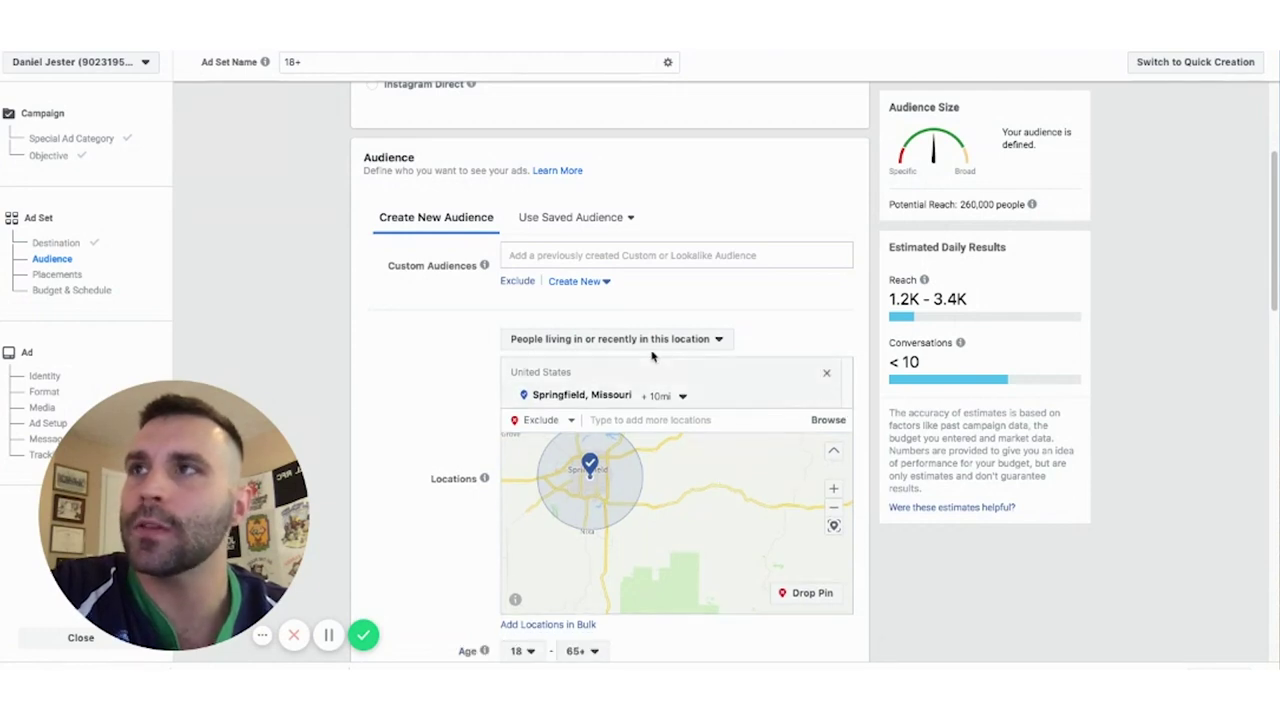
{"action": "left_click", "coordinate": [576, 341]}
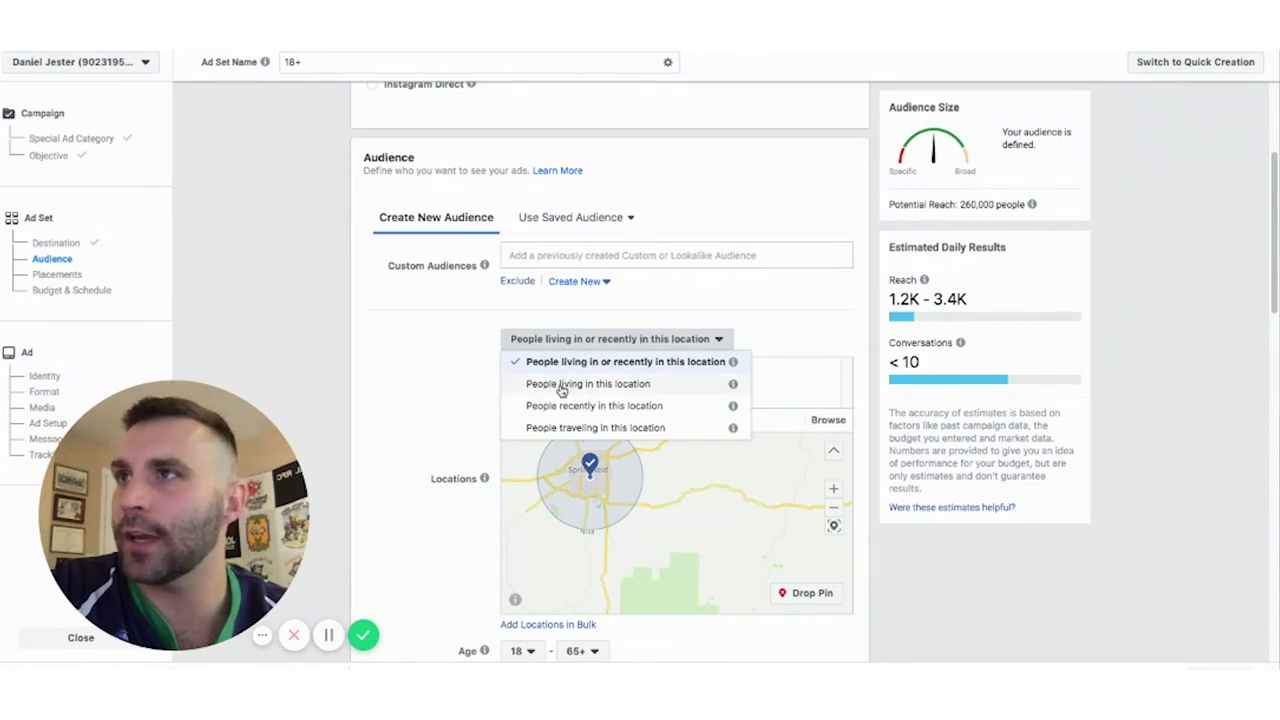
{"action": "left_click", "coordinate": [612, 390]}
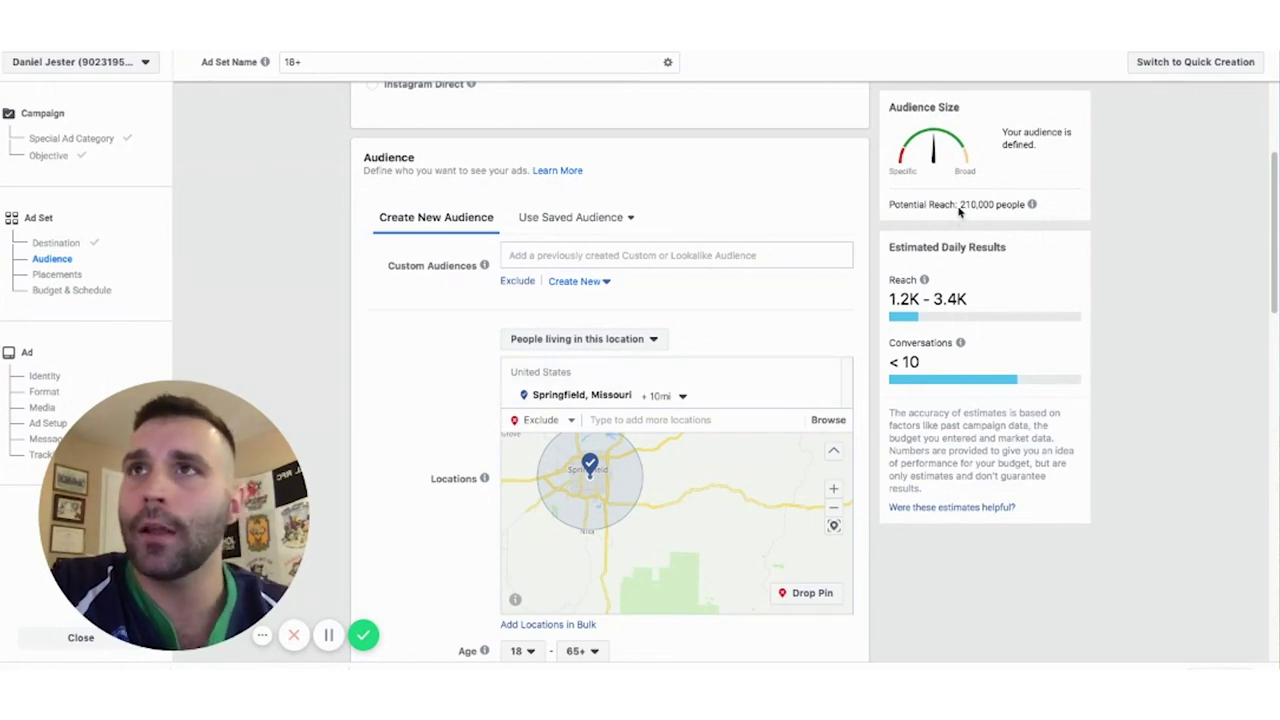
{"action": "left_click_drag", "start_coordinate": [960, 210], "coordinate": [993, 207]}
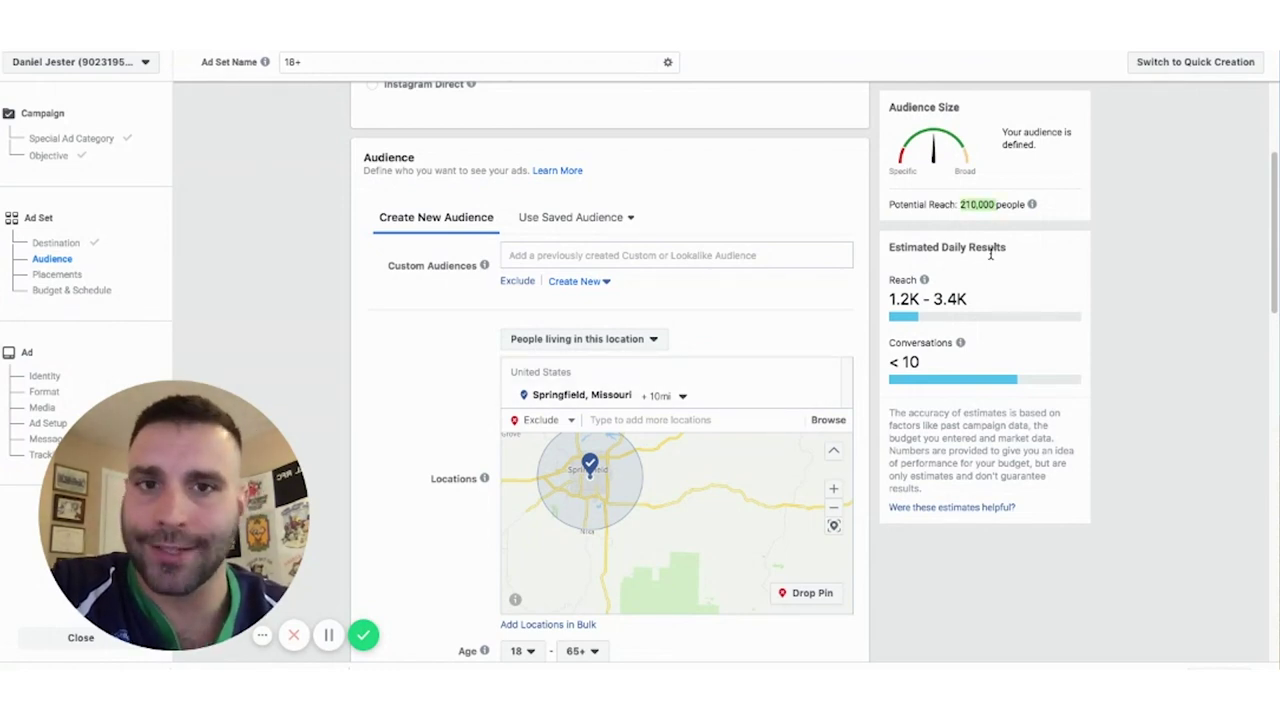
- Set the audience's maximum age to 42 and limit the gender to men
{"action": "scroll", "coordinate": [885, 383], "scroll_direction": "down", "scroll_amount": 3}
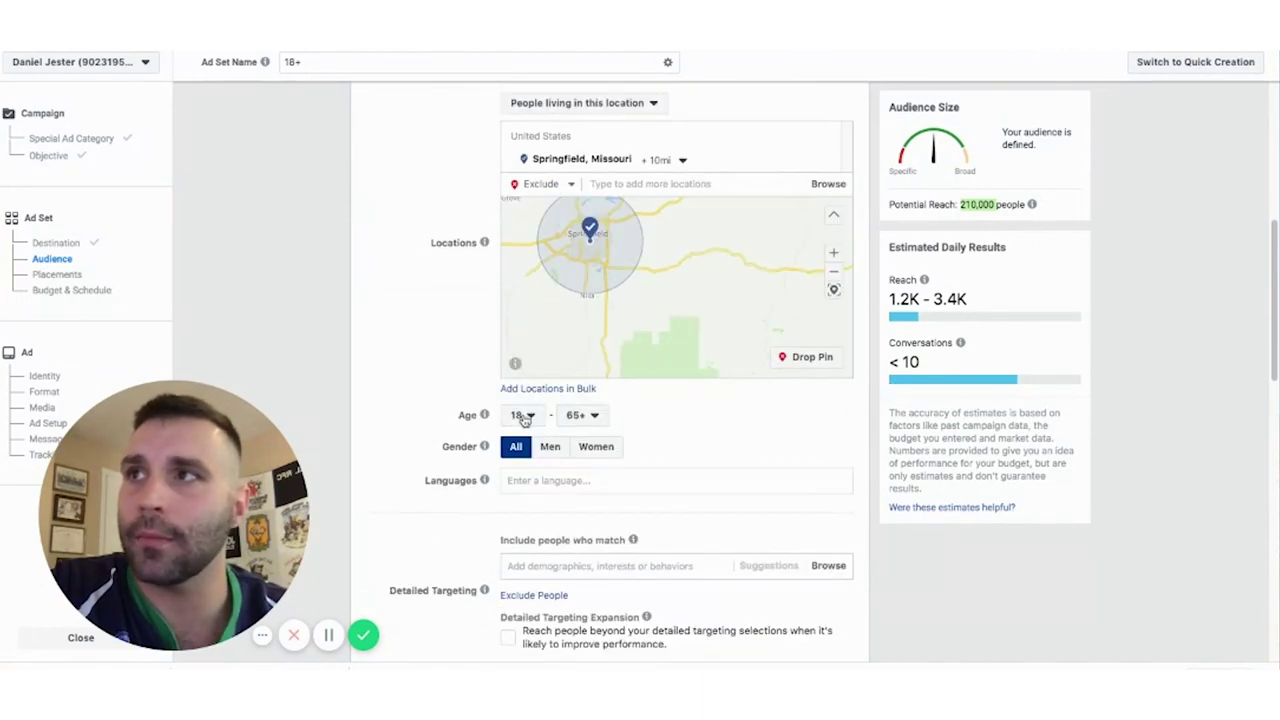
{"action": "left_click", "coordinate": [523, 416]}
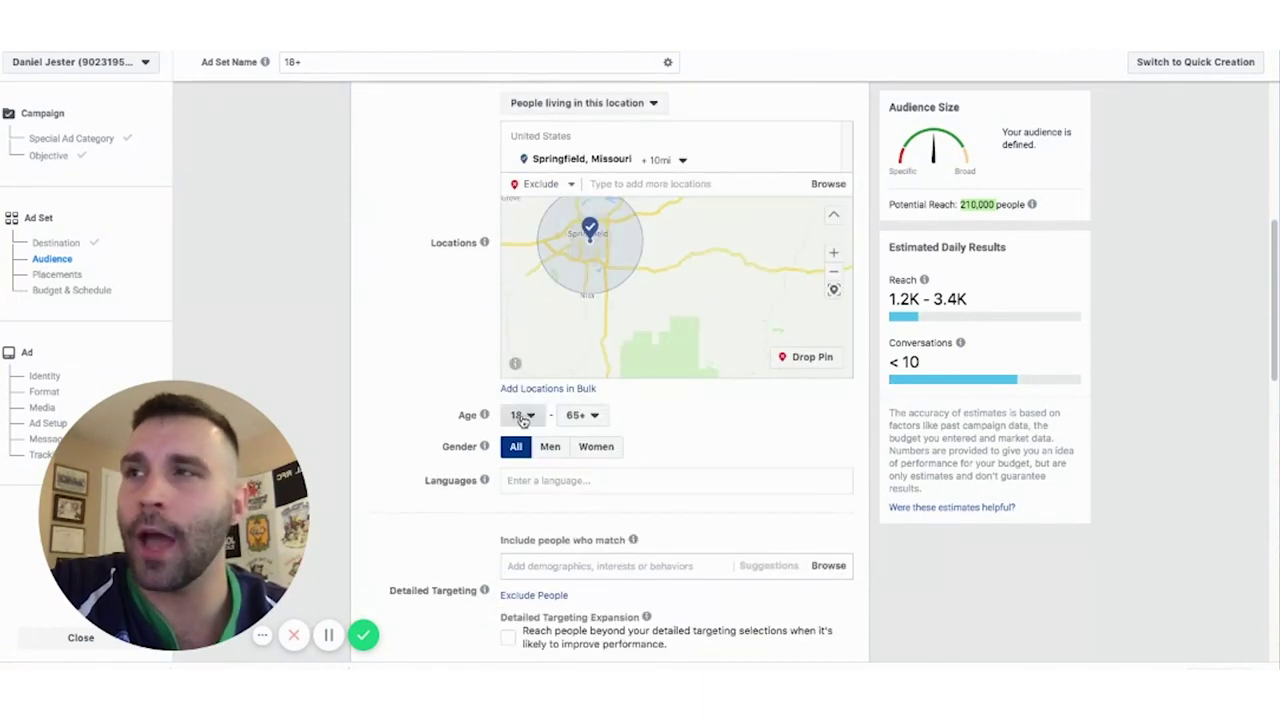
{"action": "left_click", "coordinate": [585, 415]}
{"action": "scroll", "coordinate": [588, 478], "scroll_direction": "up", "scroll_amount": 2}
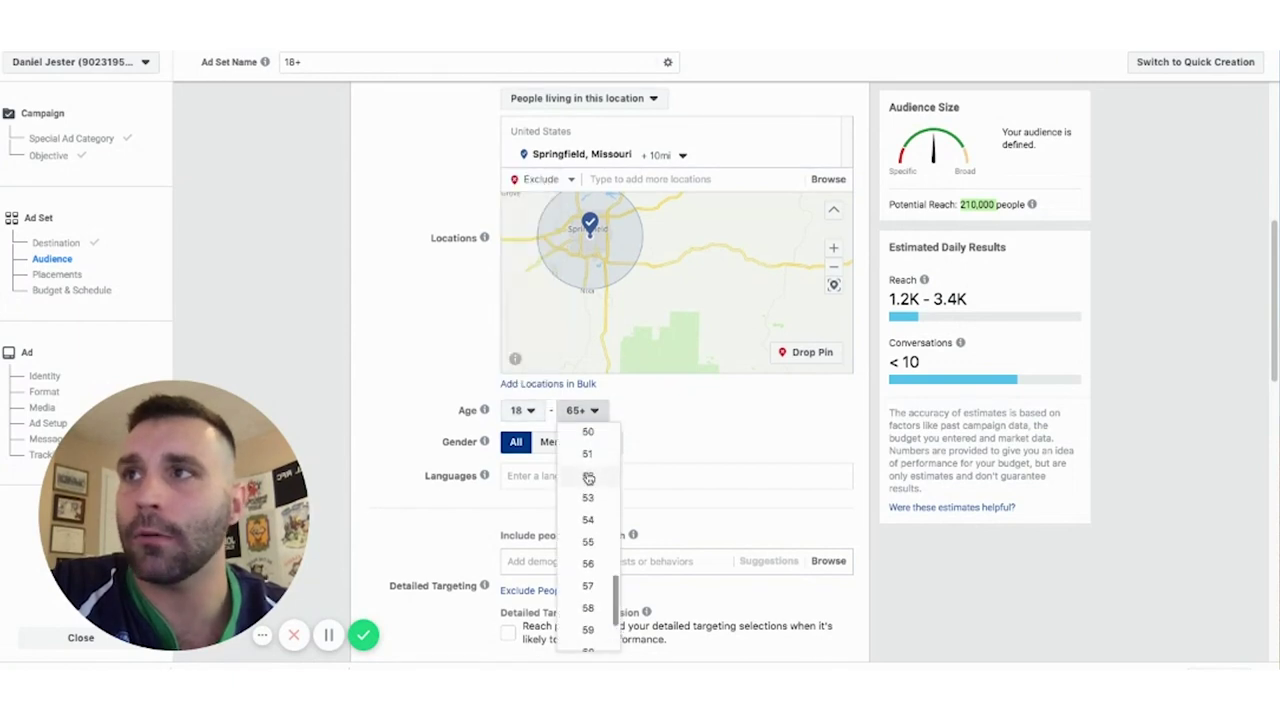
{"action": "scroll", "coordinate": [588, 478], "scroll_direction": "up", "scroll_amount": 3}
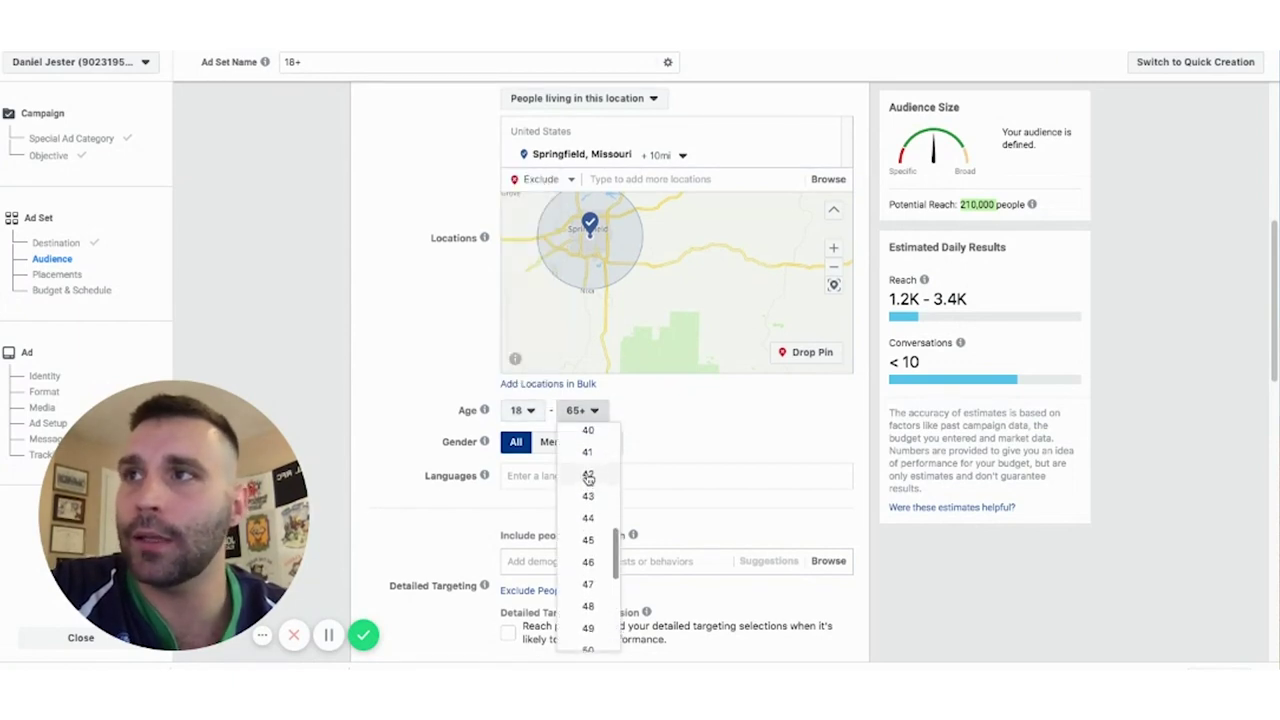
{"action": "left_click", "coordinate": [588, 475]}
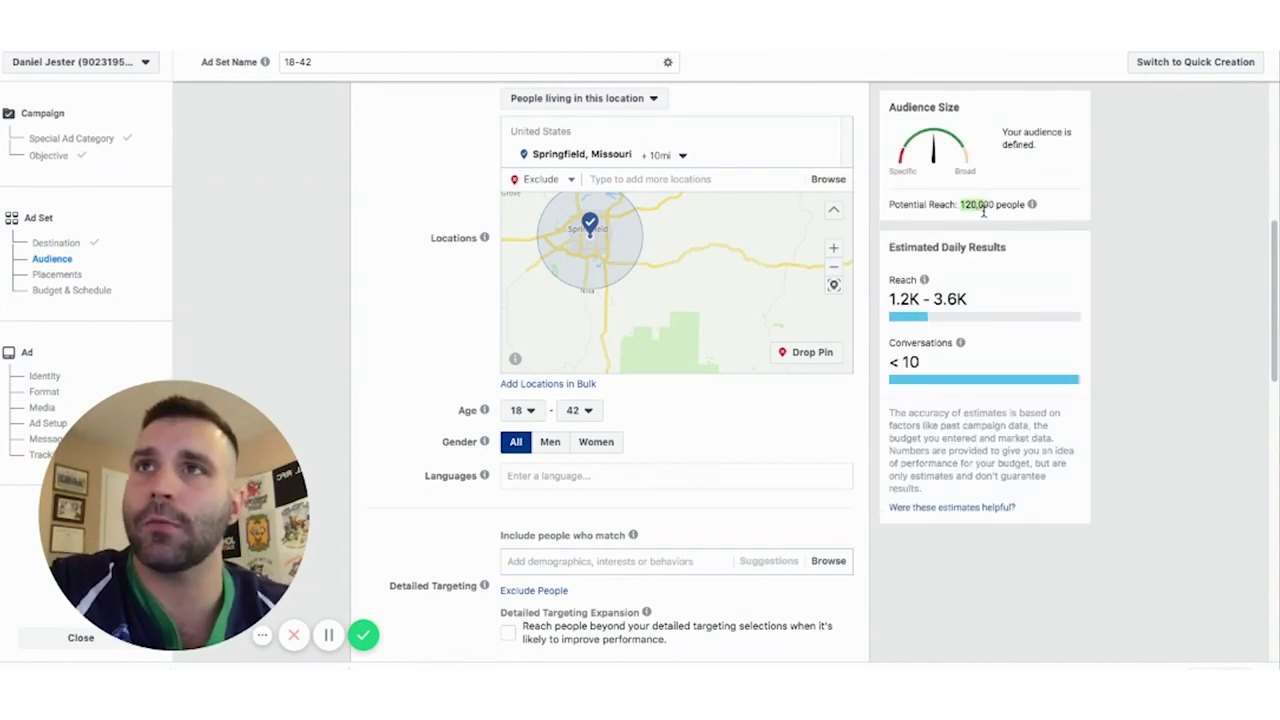
{"action": "scroll", "coordinate": [698, 521], "scroll_direction": "down", "scroll_amount": 1}
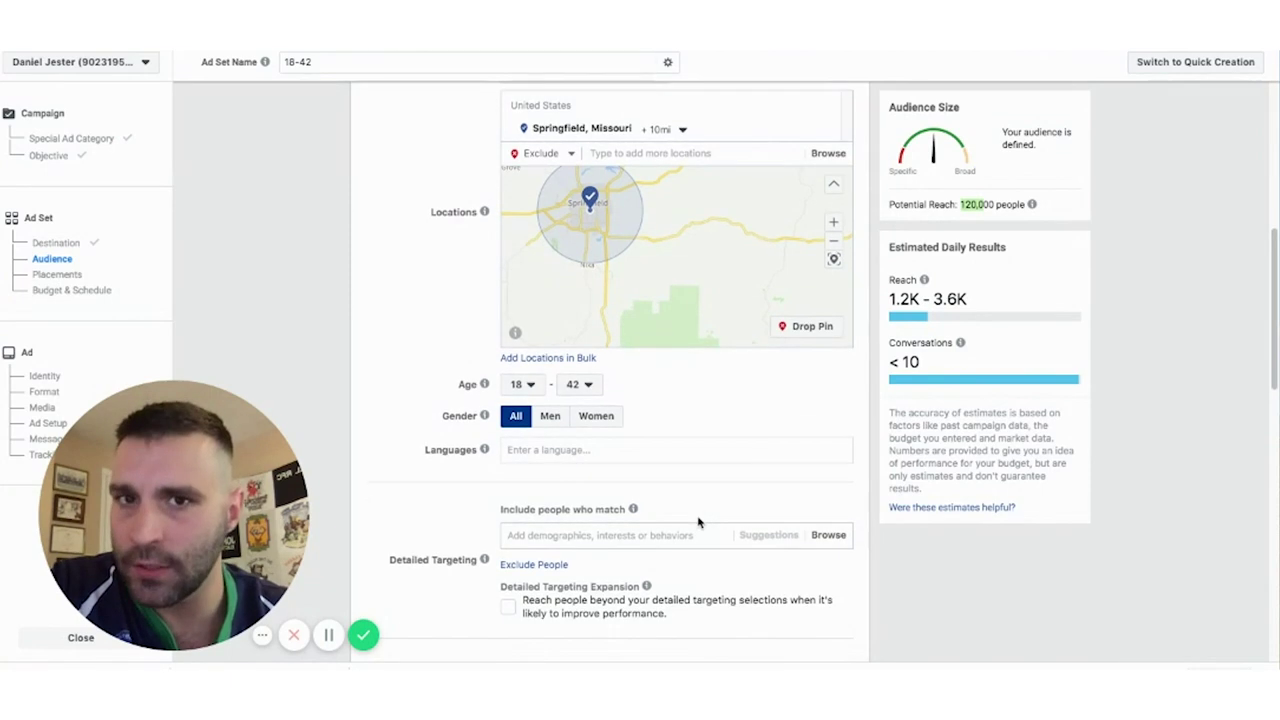
{"action": "left_click", "coordinate": [548, 416]}
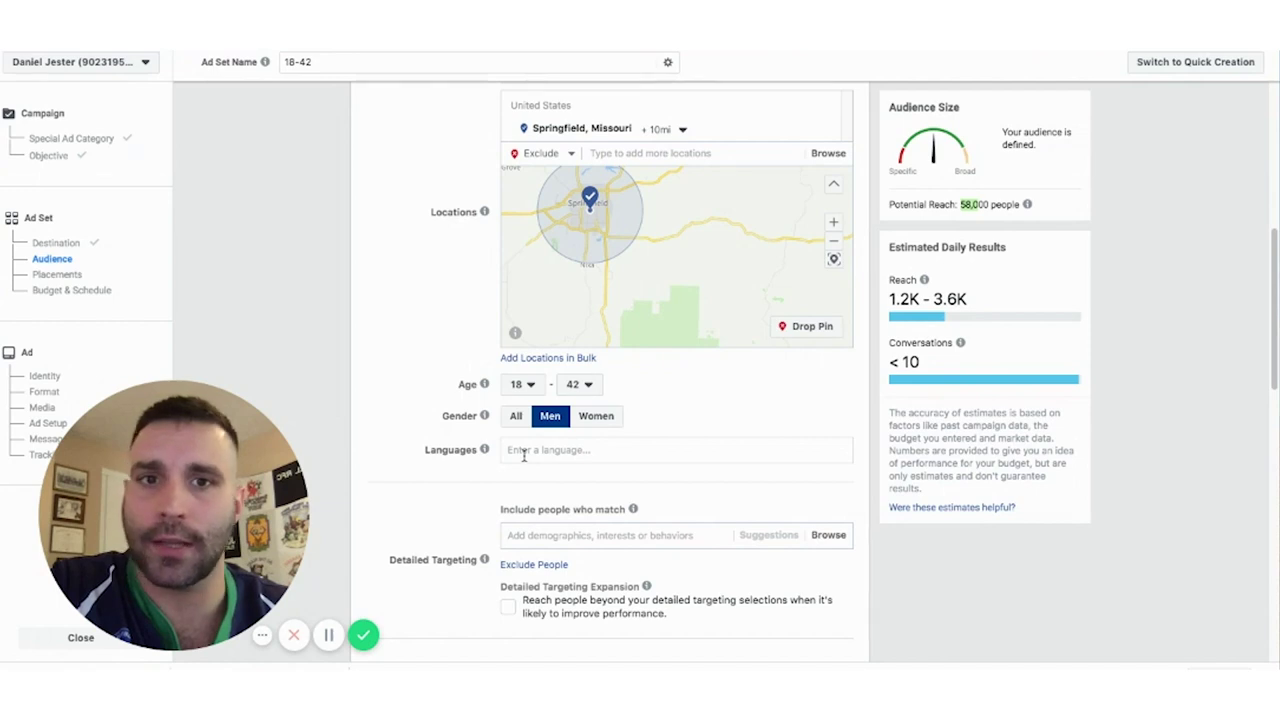
- Search the detailed targeting options for soccer, basketball and CrossFit, clearing each search without adding an interest
{"action": "left_click", "coordinate": [521, 540]}
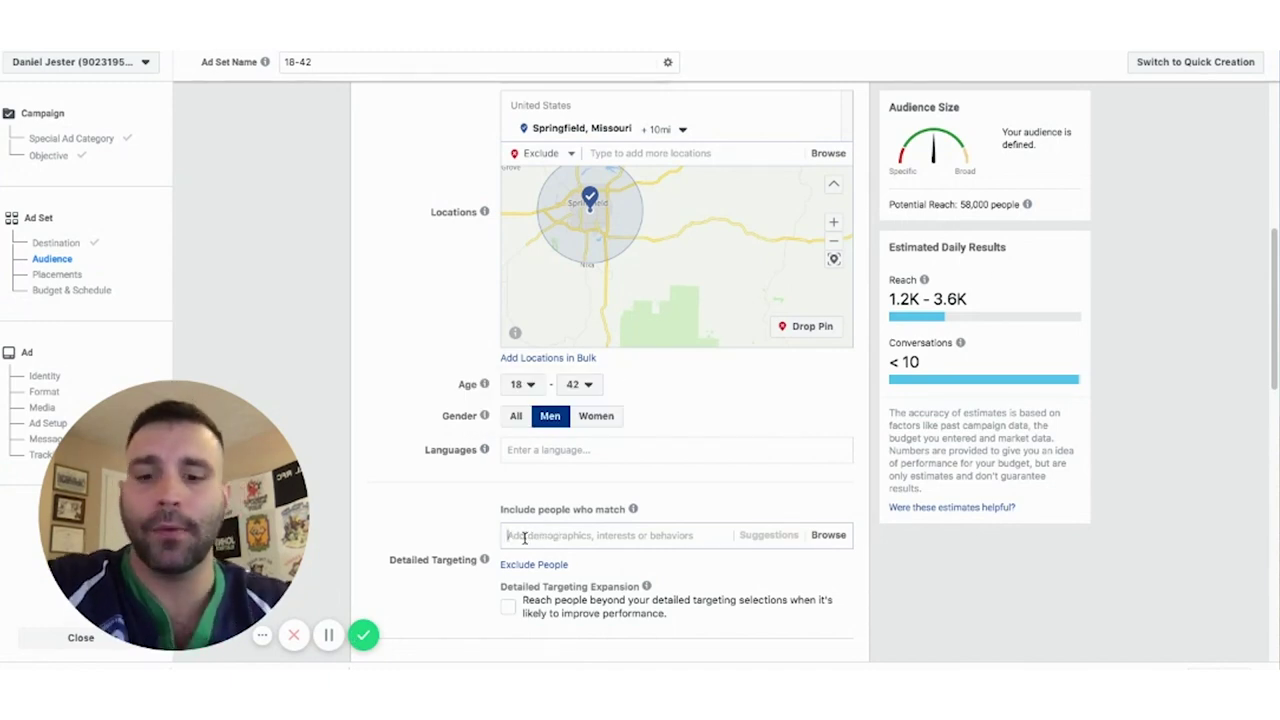
{"action": "type", "text": "soccer"}
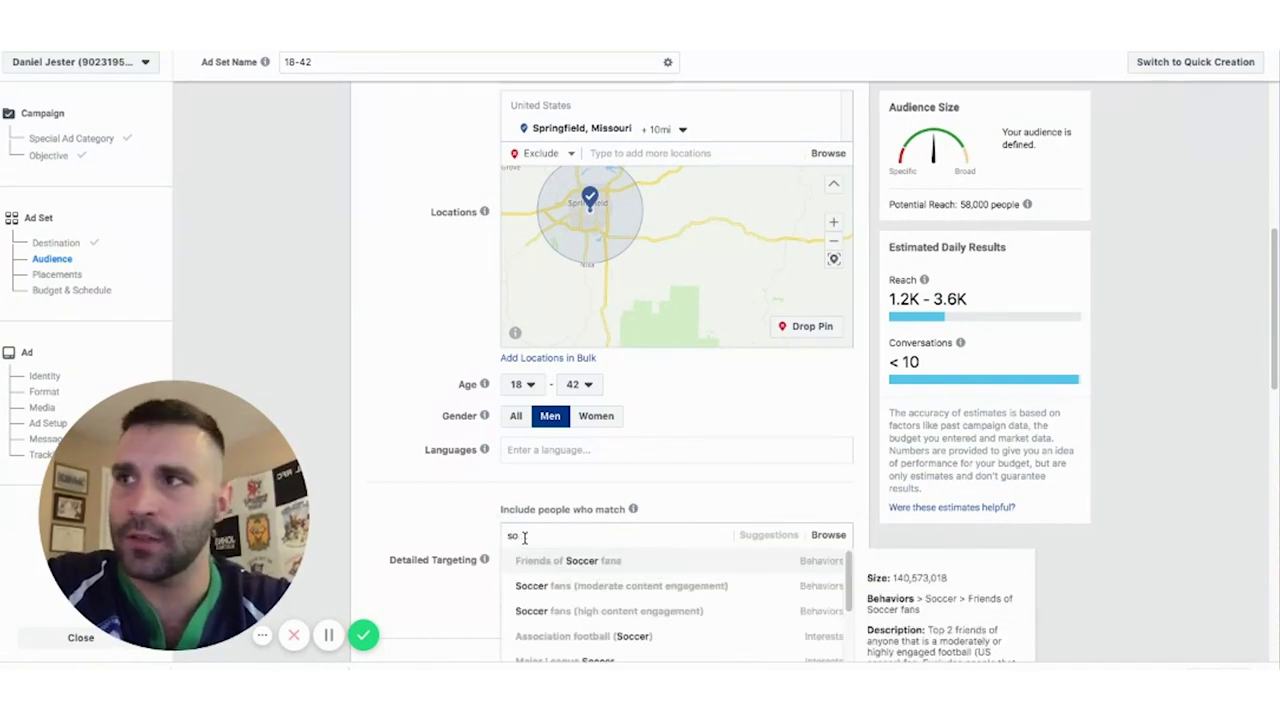
{"action": "key", "text": "BackSpace"}
{"action": "key", "text": "BackSpace"}
{"action": "type", "text": "bas"}
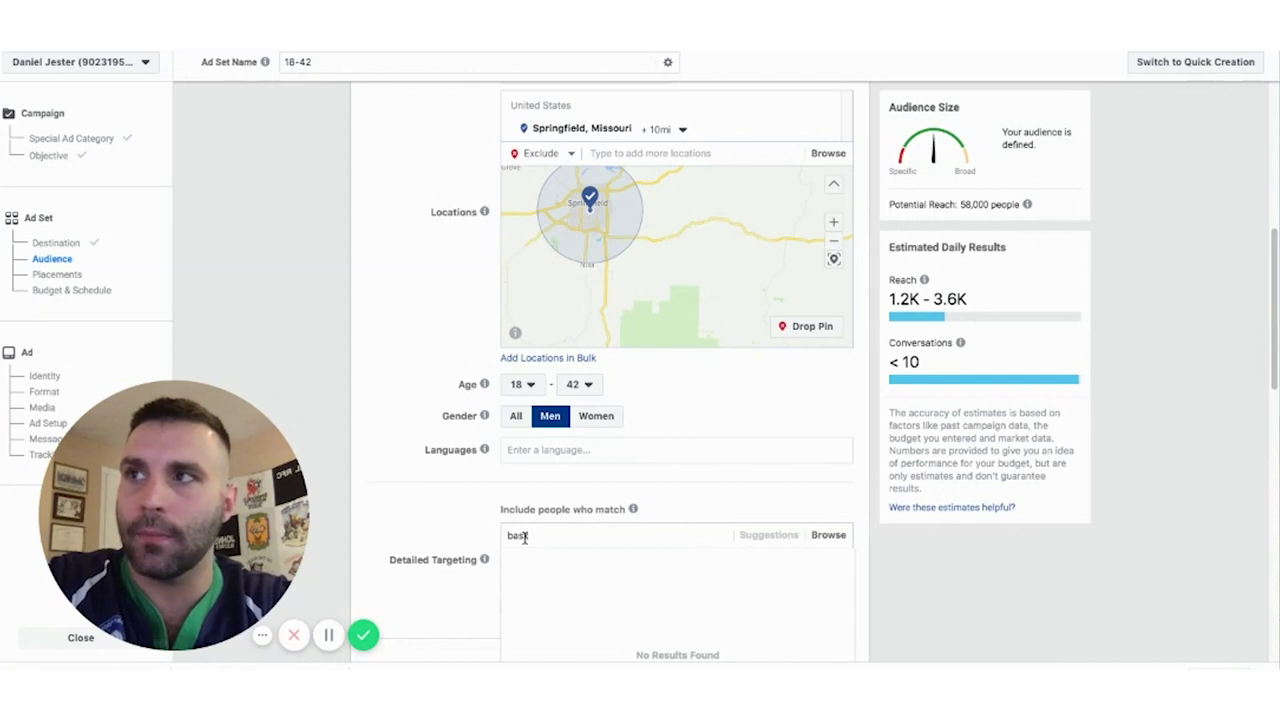
{"action": "type", "text": "ketball"}
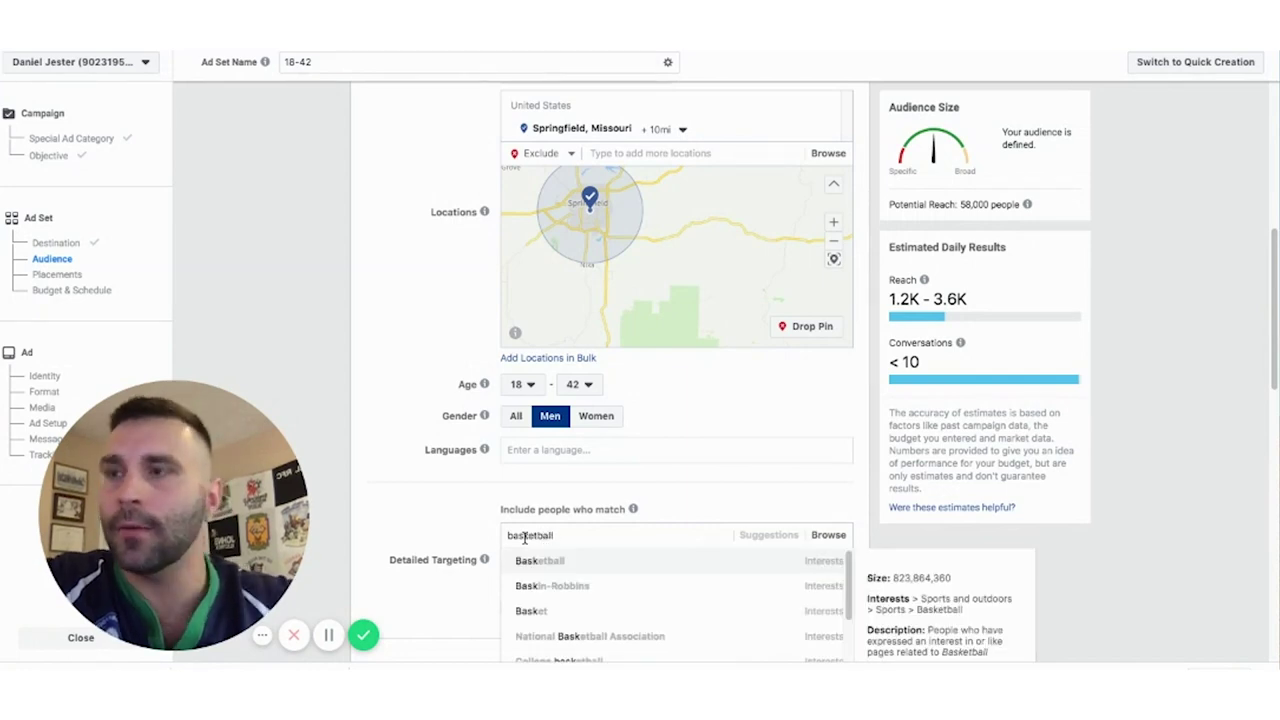
{"action": "left_click_drag", "start_coordinate": [560, 537], "coordinate": [487, 530]}
{"action": "key", "text": "BackSpace"}
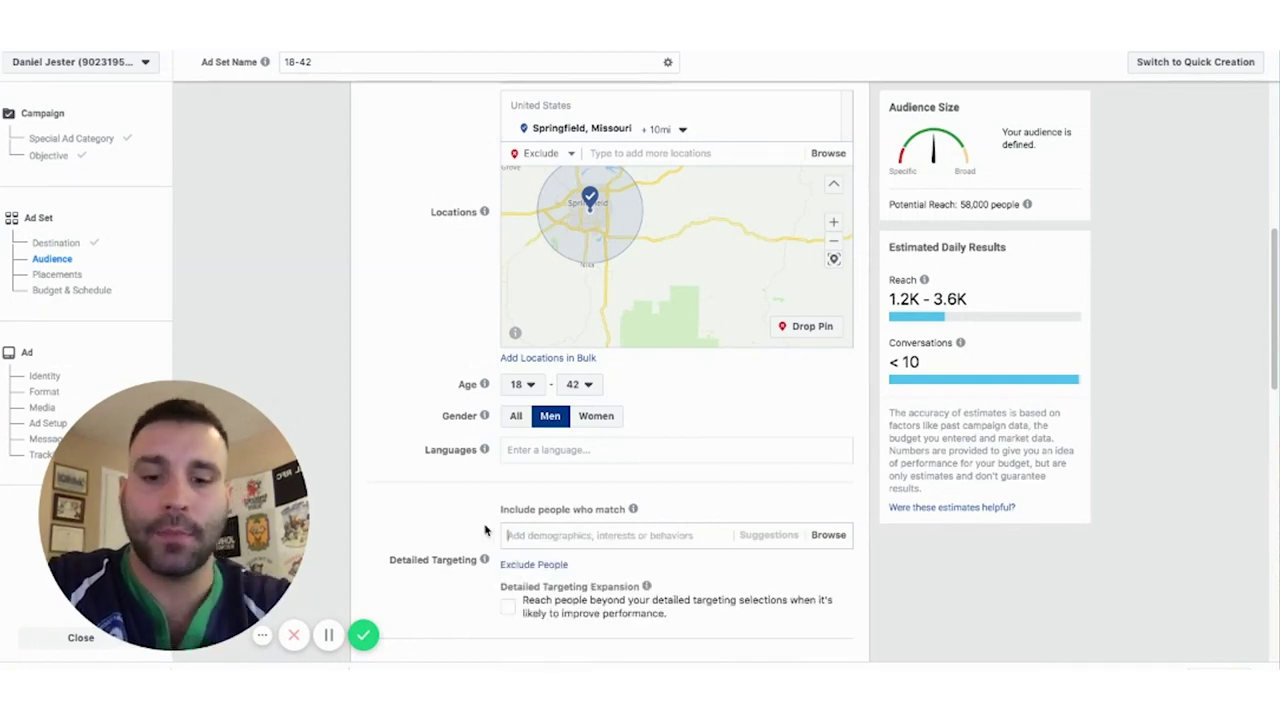
{"action": "type", "text": "r"}
{"action": "key", "text": "BackSpace"}
{"action": "type", "text": "c"}
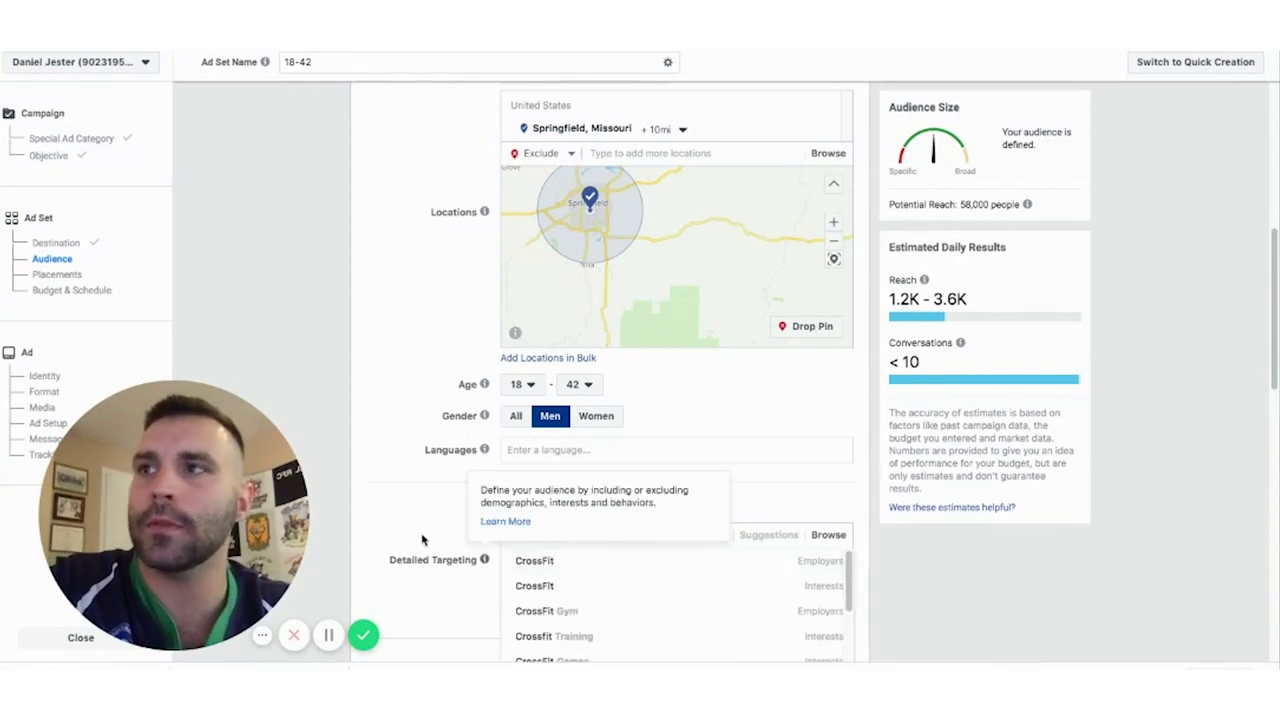
{"action": "left_click_drag", "start_coordinate": [508, 535], "coordinate": [717, 548]}
{"action": "key", "text": "BackSpace"}
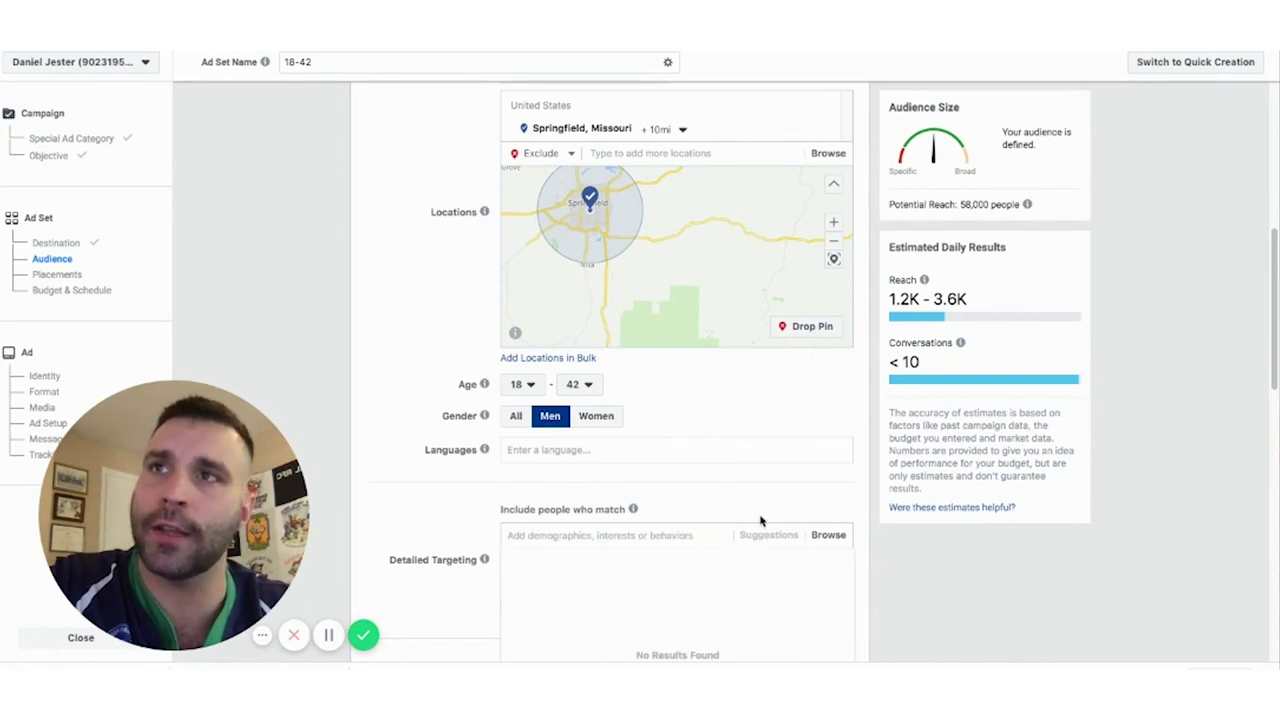
- Switch to manual placements and exclude Facebook Marketplace, Instagram Explore and all Stories placements
{"action": "scroll", "coordinate": [342, 557], "scroll_direction": "down", "scroll_amount": 3}
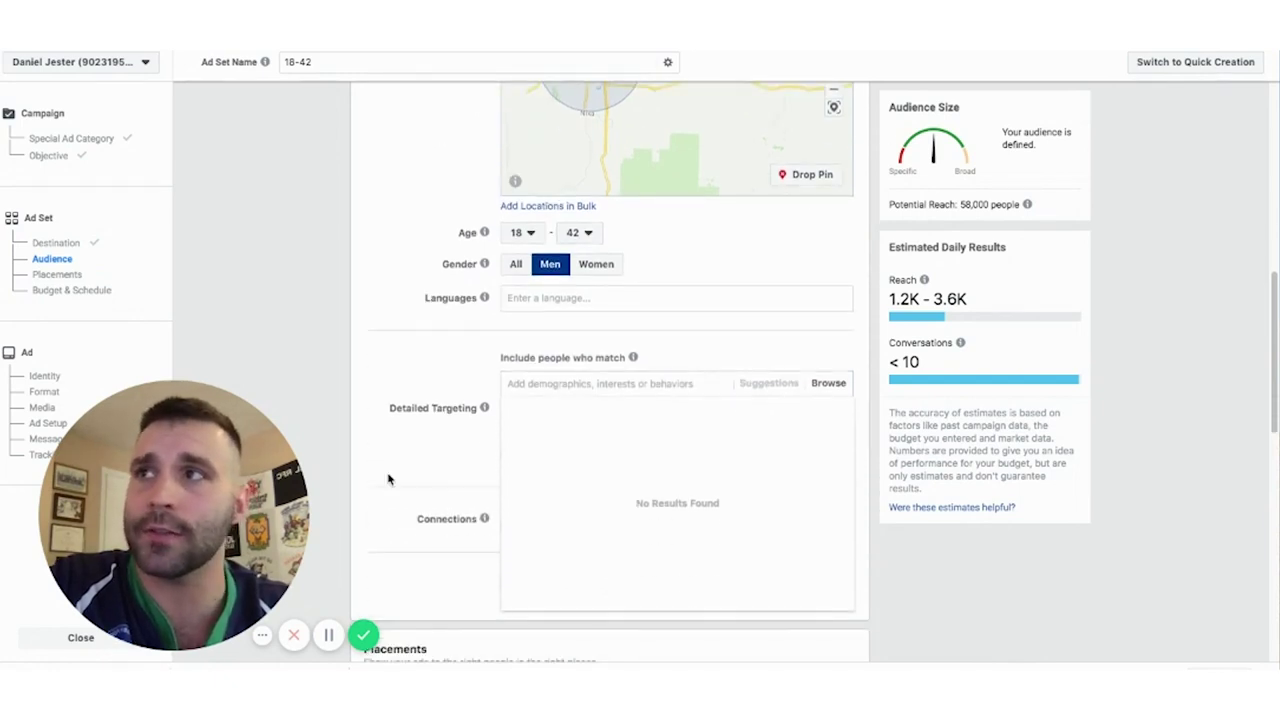
{"action": "scroll", "coordinate": [409, 501], "scroll_direction": "down", "scroll_amount": 4}
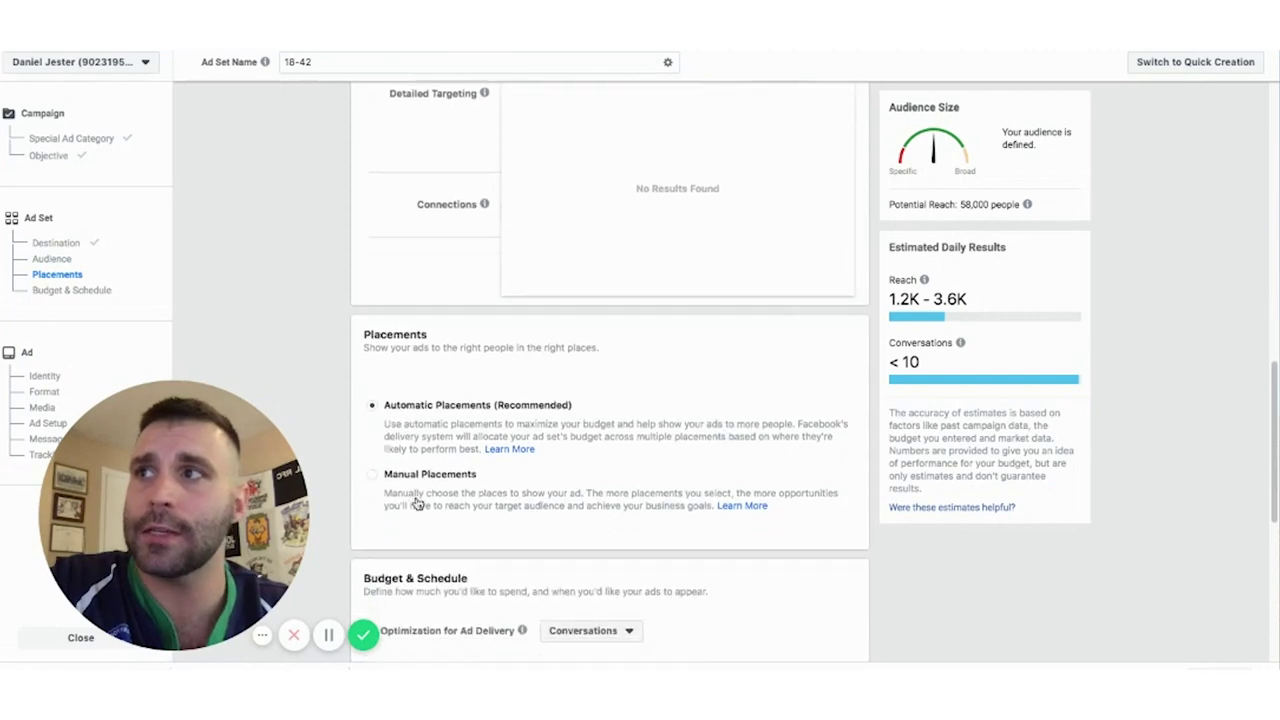
{"action": "left_click", "coordinate": [437, 480]}
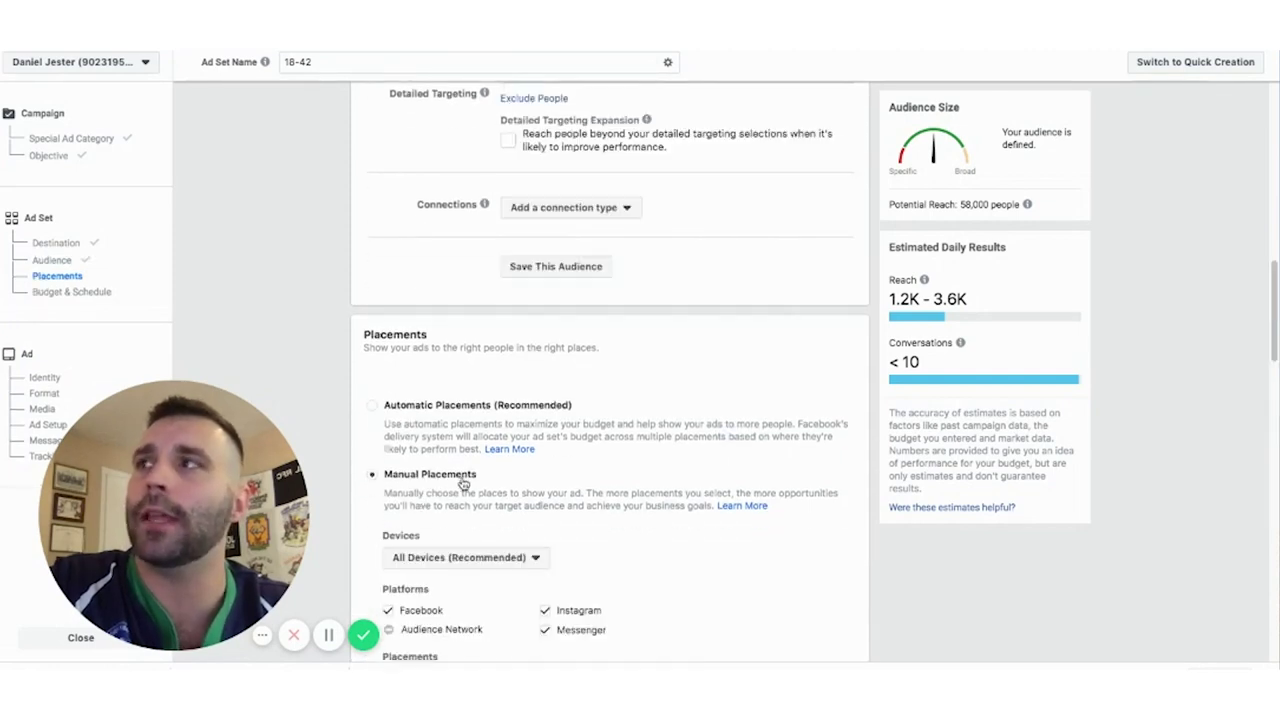
{"action": "scroll", "coordinate": [545, 515], "scroll_direction": "down", "scroll_amount": 2}
{"action": "scroll", "coordinate": [700, 510], "scroll_direction": "down", "scroll_amount": 3}
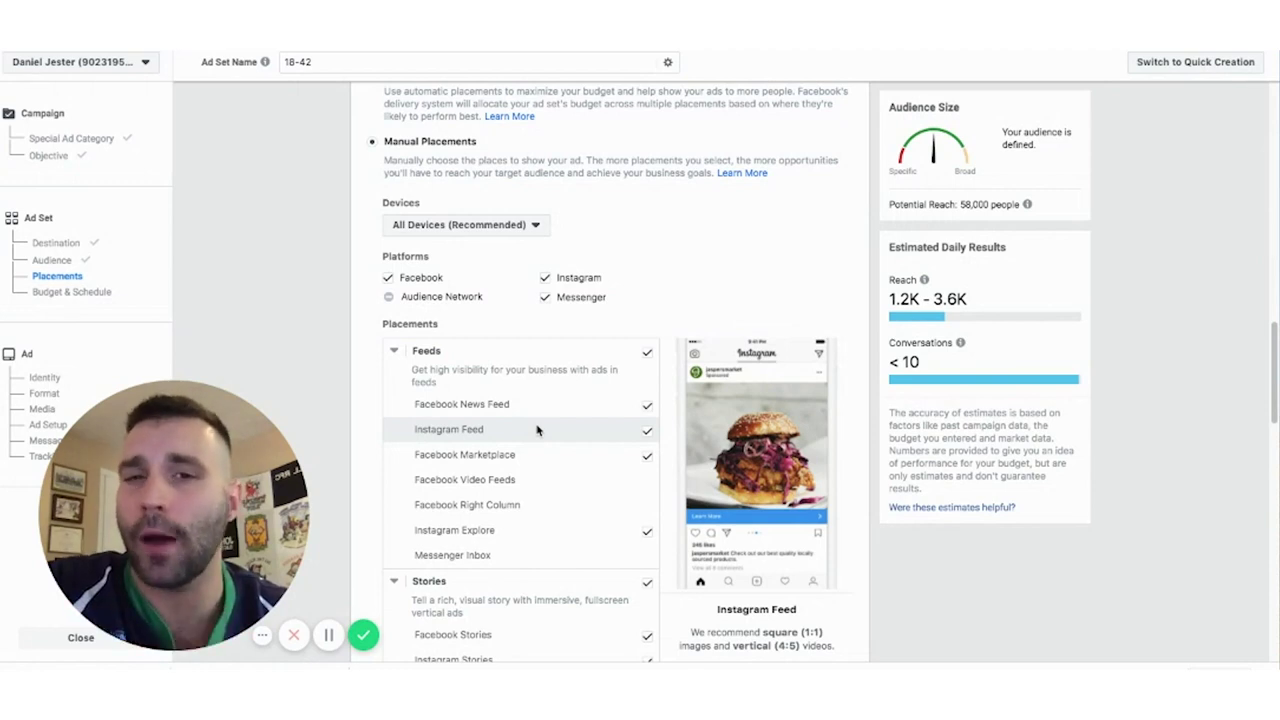
{"action": "left_click", "coordinate": [647, 456]}
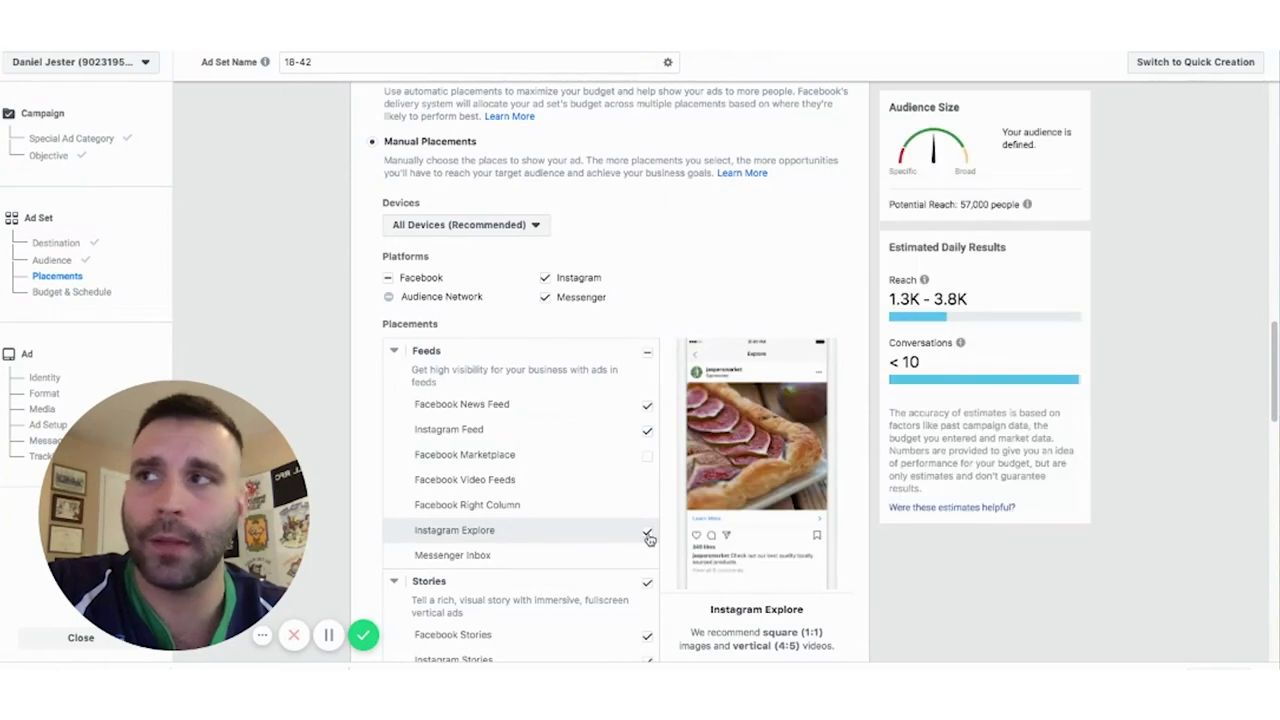
{"action": "left_click", "coordinate": [647, 533]}
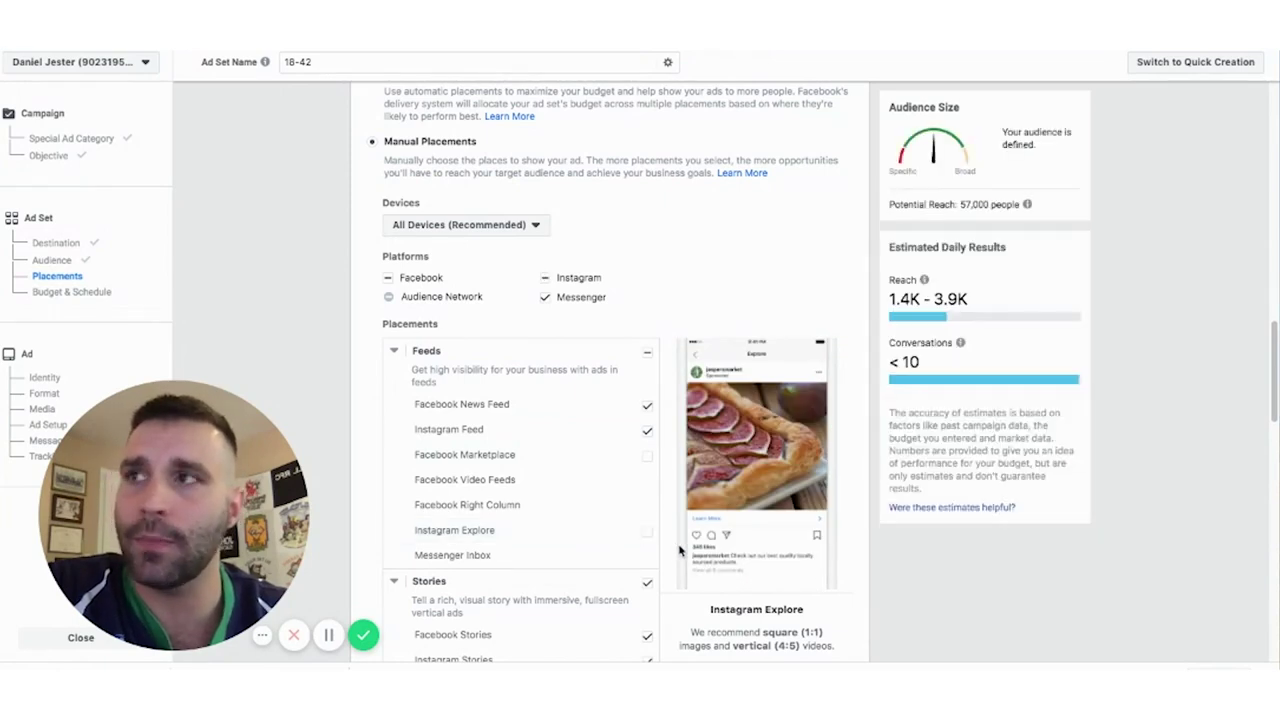
{"action": "scroll", "coordinate": [678, 545], "scroll_direction": "down", "scroll_amount": 2}
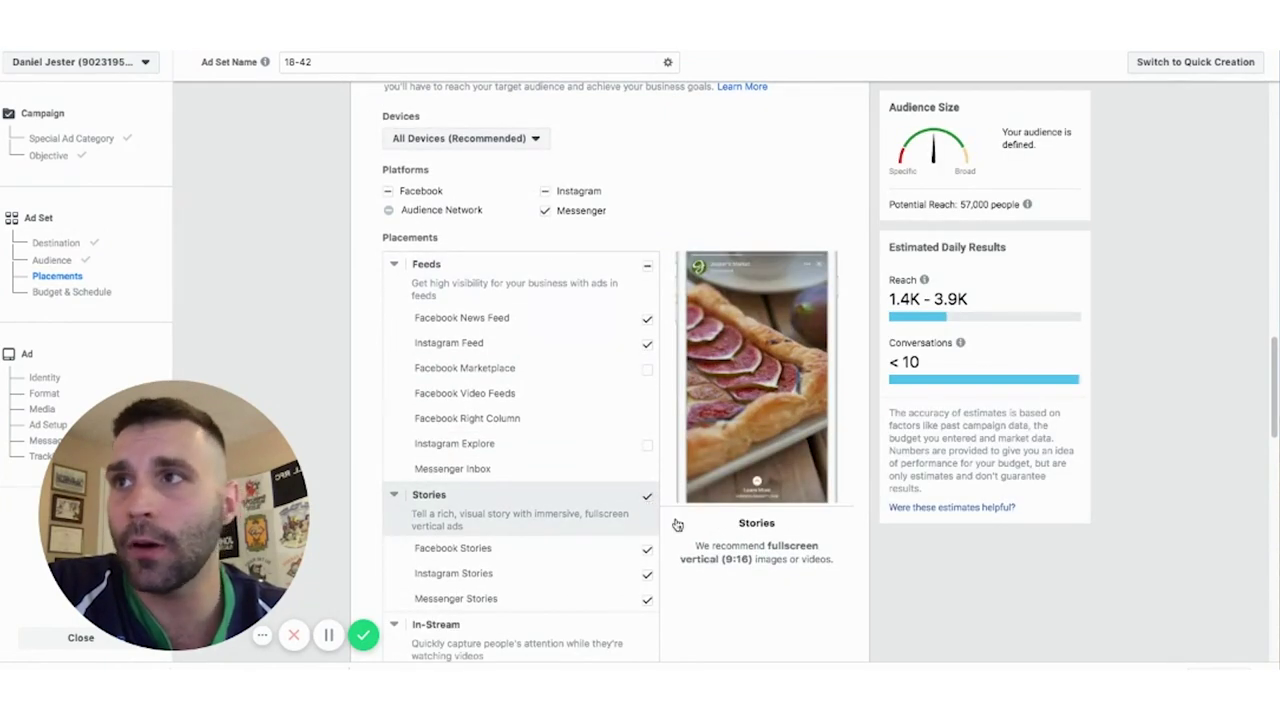
{"action": "left_click", "coordinate": [647, 495]}
- Set the ad set's daily budget to $5.00 and continue to the ad setup
{"action": "scroll", "coordinate": [676, 524], "scroll_direction": "down", "scroll_amount": 5}
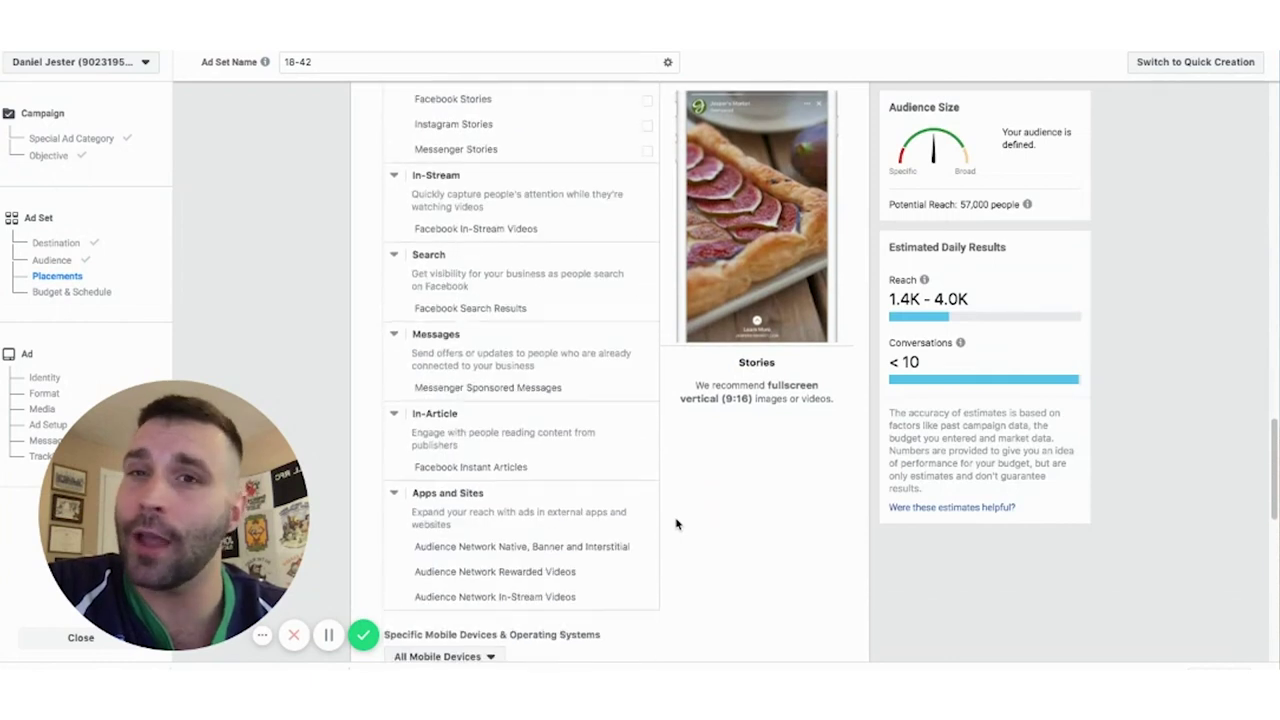
{"action": "scroll", "coordinate": [676, 524], "scroll_direction": "down", "scroll_amount": 5}
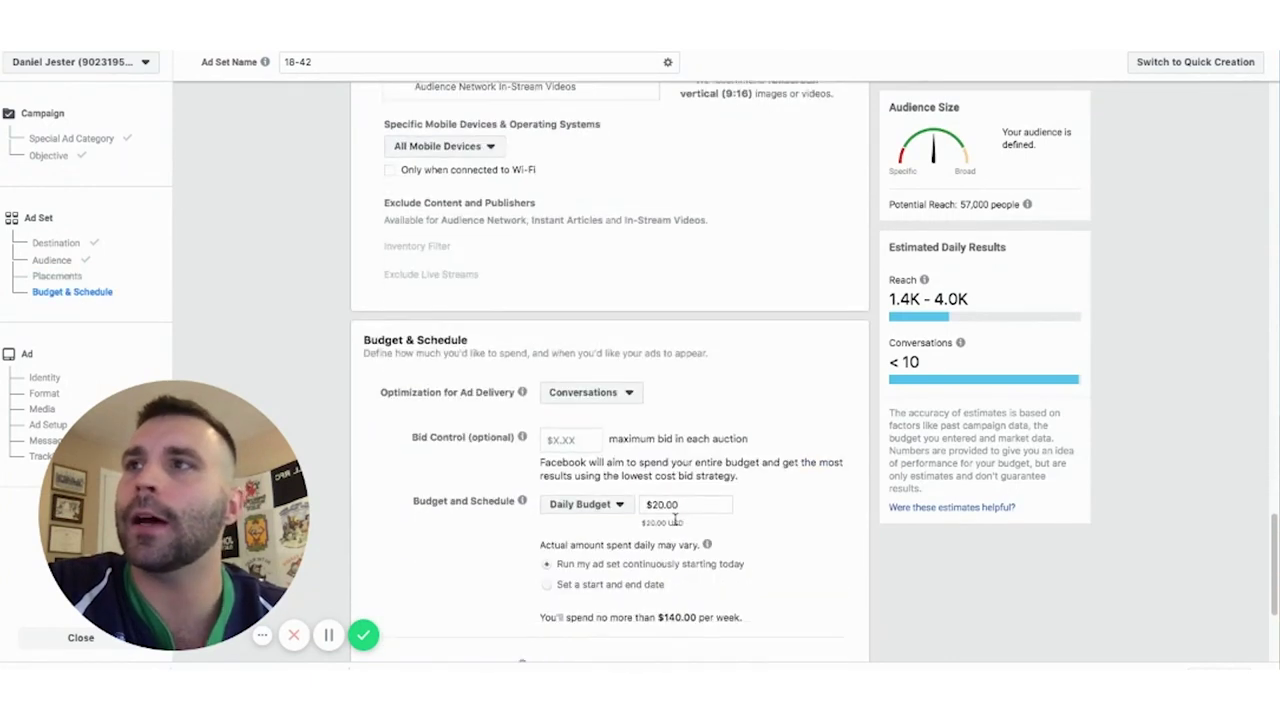
{"action": "left_click", "coordinate": [657, 505]}
{"action": "key", "text": "BackSpace"}
{"action": "key", "text": "BackSpace"}
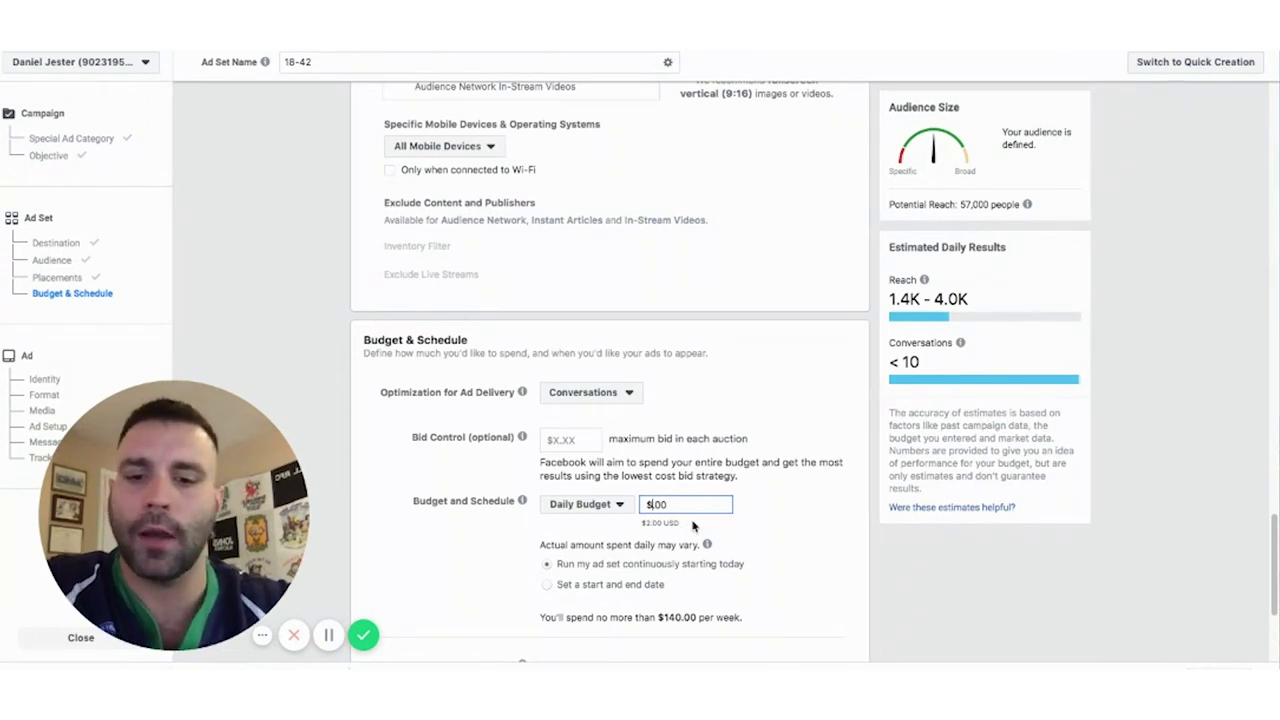
{"action": "type", "text": "5"}
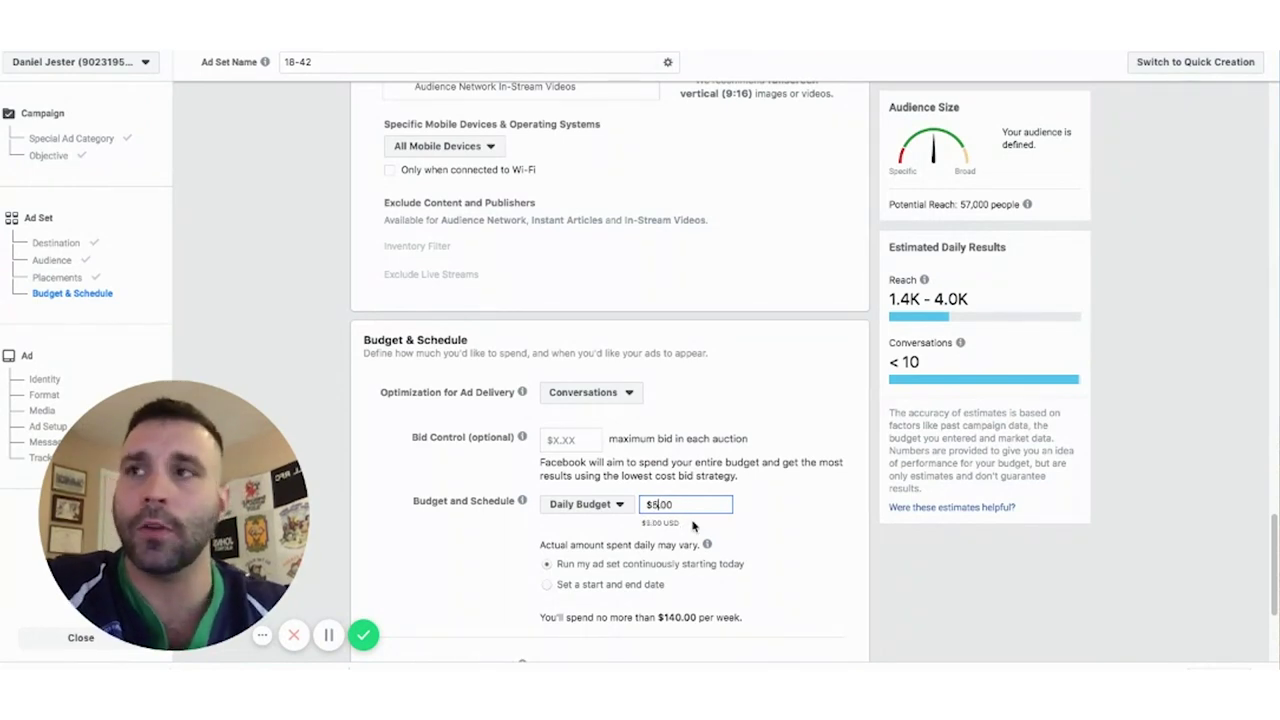
{"action": "left_click", "coordinate": [795, 547]}
{"action": "scroll", "coordinate": [793, 548], "scroll_direction": "down", "scroll_amount": 3}
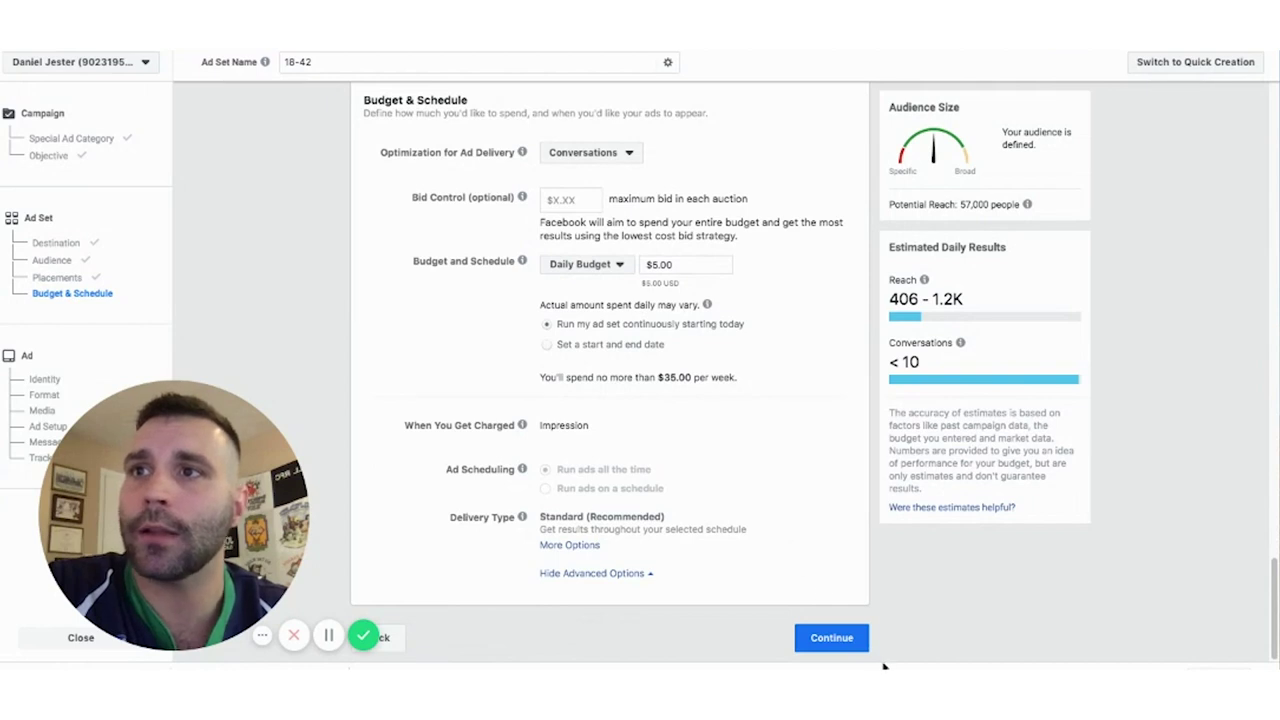
{"action": "left_click", "coordinate": [830, 642]}
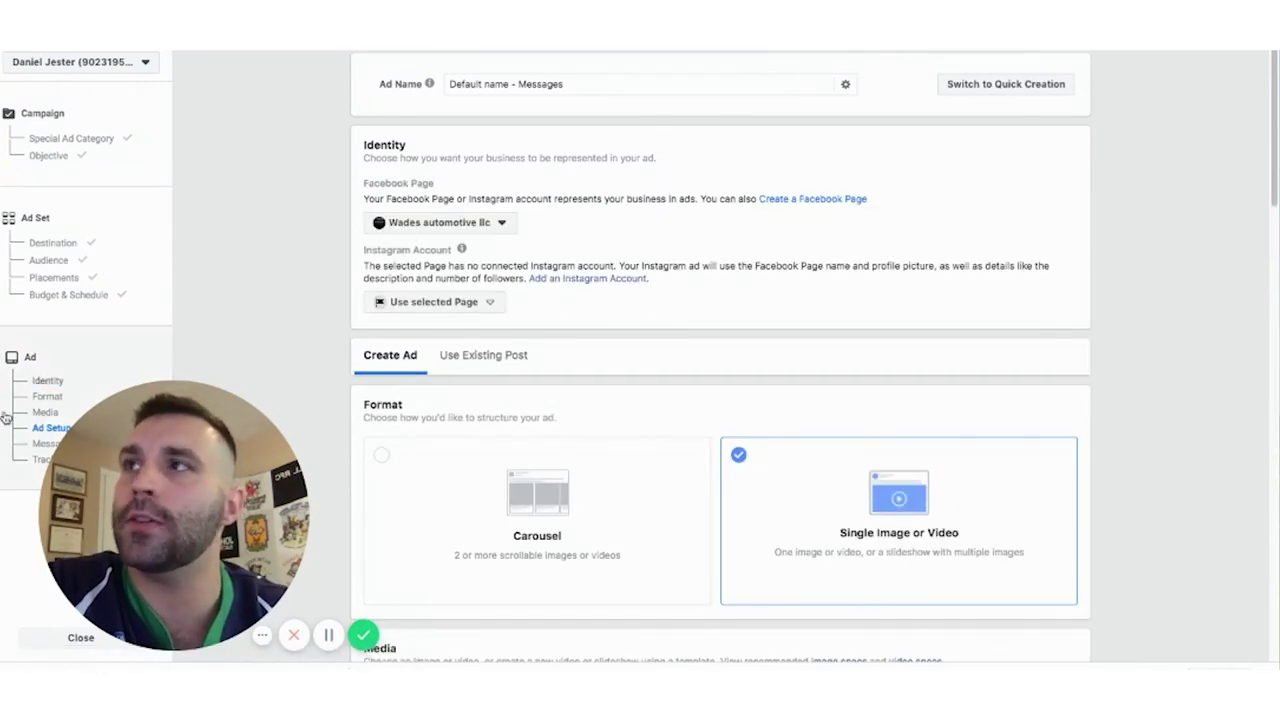
- Choose Springfield Rugby Football Club as the Facebook Page representing the ad
{"action": "left_click", "coordinate": [500, 222]}
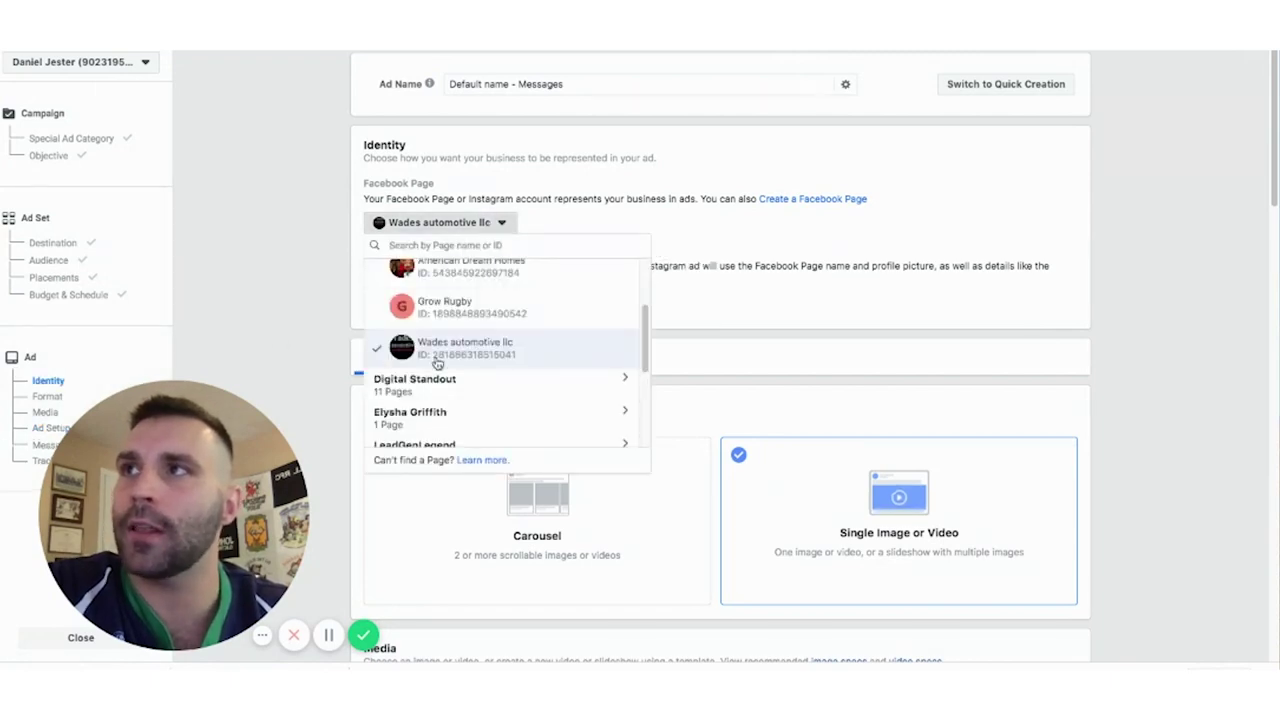
{"action": "scroll", "coordinate": [440, 370], "scroll_direction": "down", "scroll_amount": 3}
{"action": "left_click", "coordinate": [451, 436]}
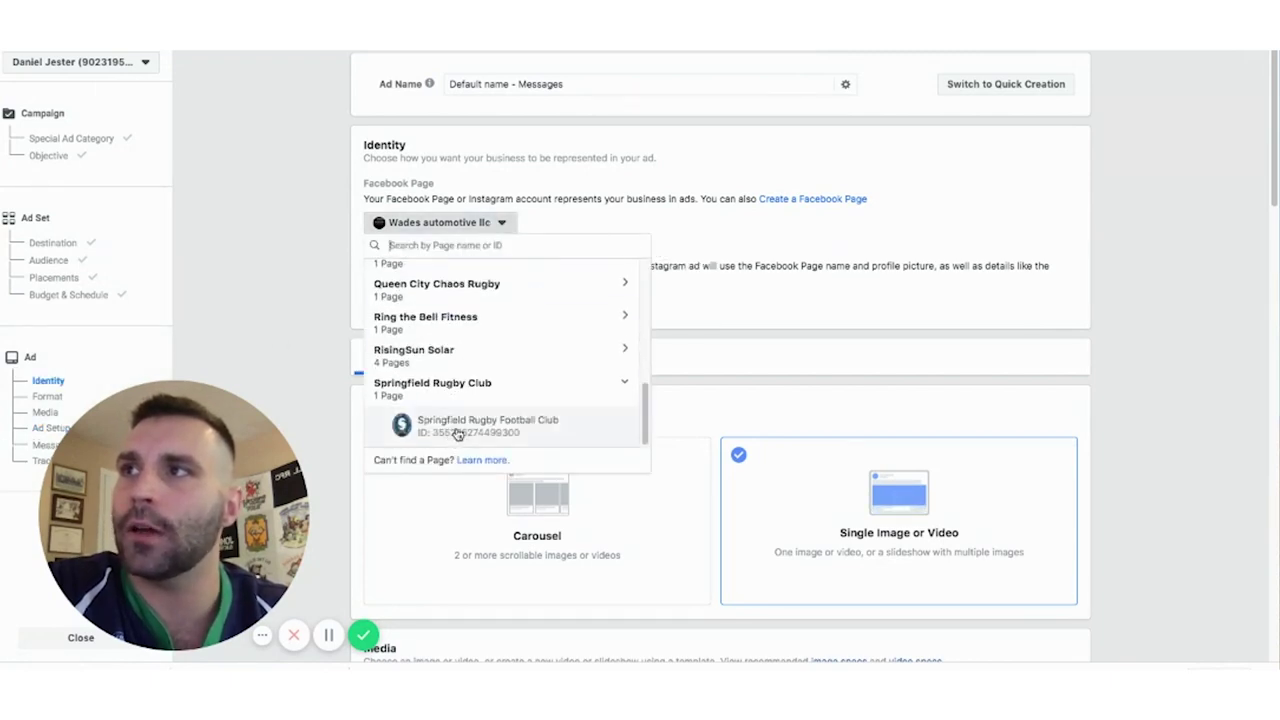
{"action": "left_click", "coordinate": [480, 426]}
{"action": "left_click_drag", "start_coordinate": [563, 84], "coordinate": [481, 84]}
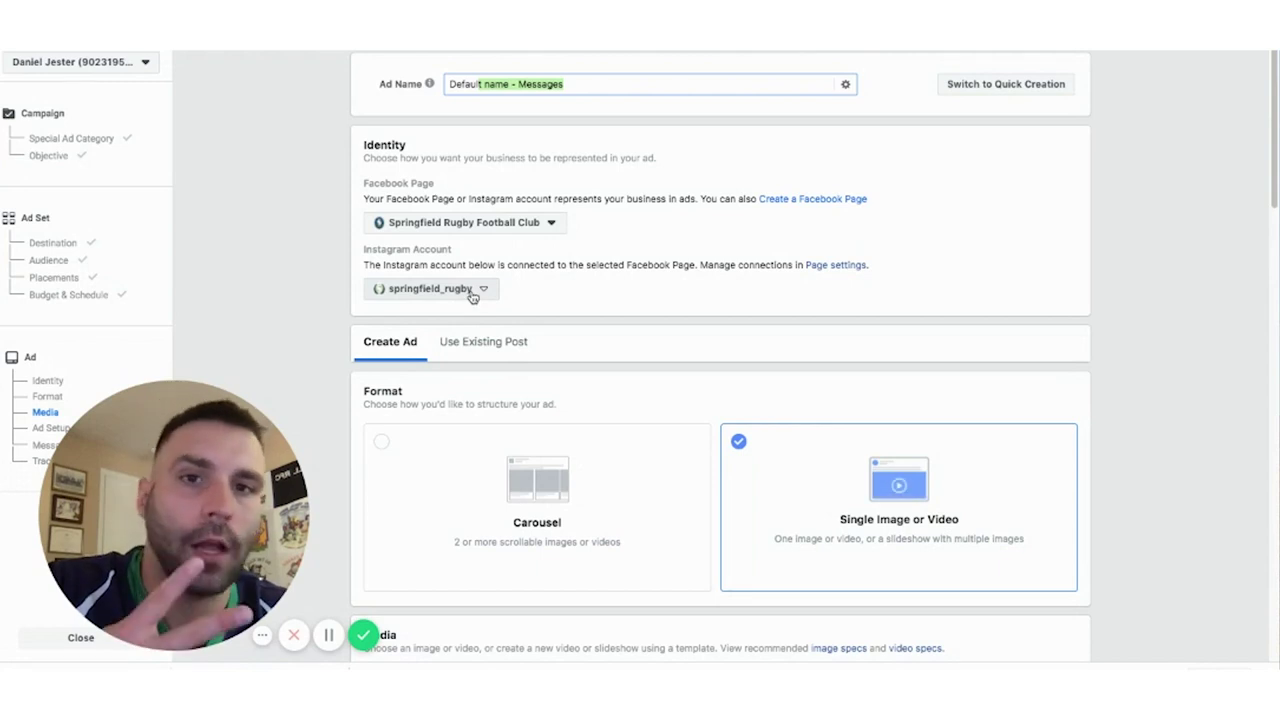
{"action": "scroll", "coordinate": [472, 362], "scroll_direction": "down", "scroll_amount": 2}
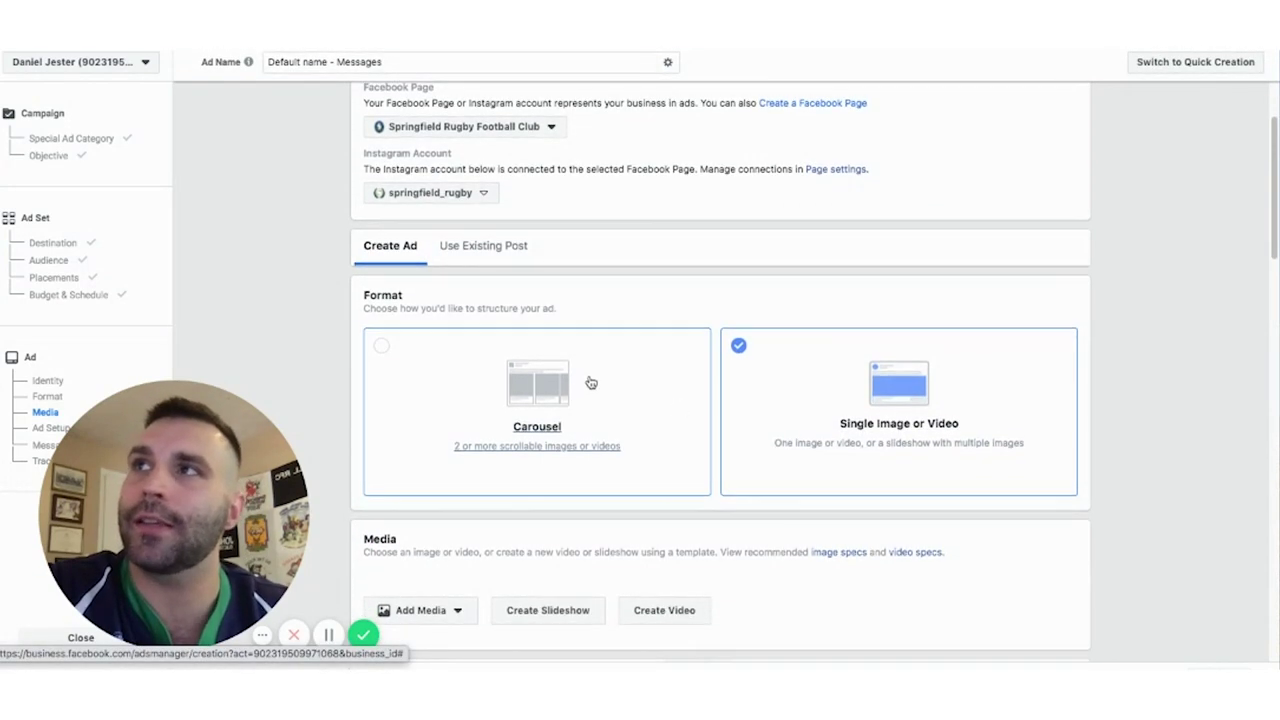
- Check the existing-post option, return to creating a new ad, and add the account video Rugby Recruiting.mp4 as its media
{"action": "left_click", "coordinate": [448, 253]}
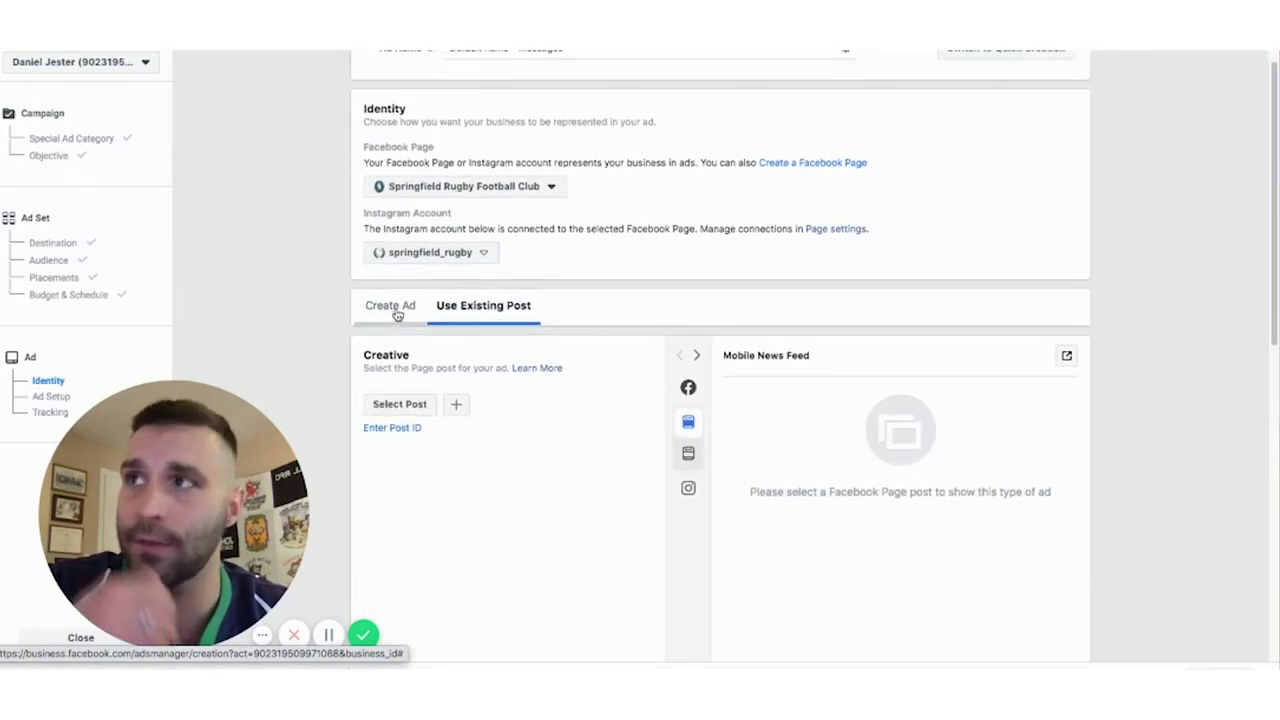
{"action": "left_click", "coordinate": [397, 312]}
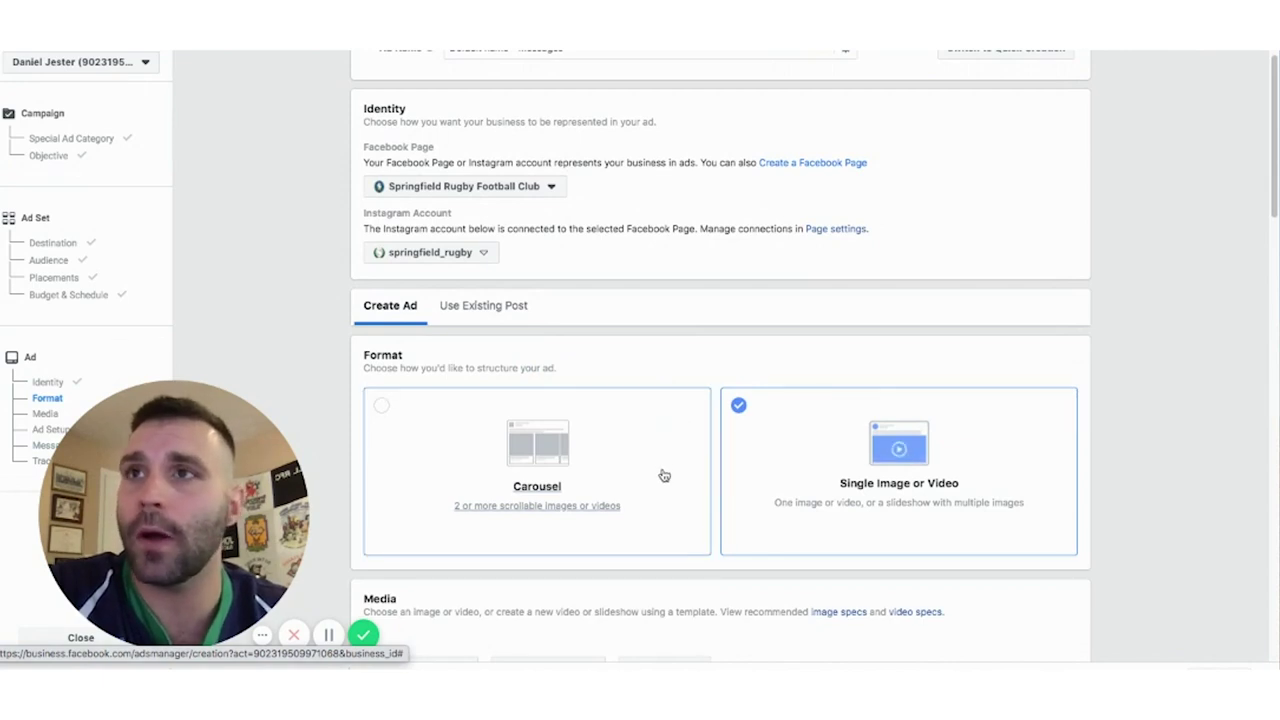
{"action": "scroll", "coordinate": [664, 475], "scroll_direction": "down", "scroll_amount": 2}
{"action": "scroll", "coordinate": [855, 430], "scroll_direction": "down", "scroll_amount": 2}
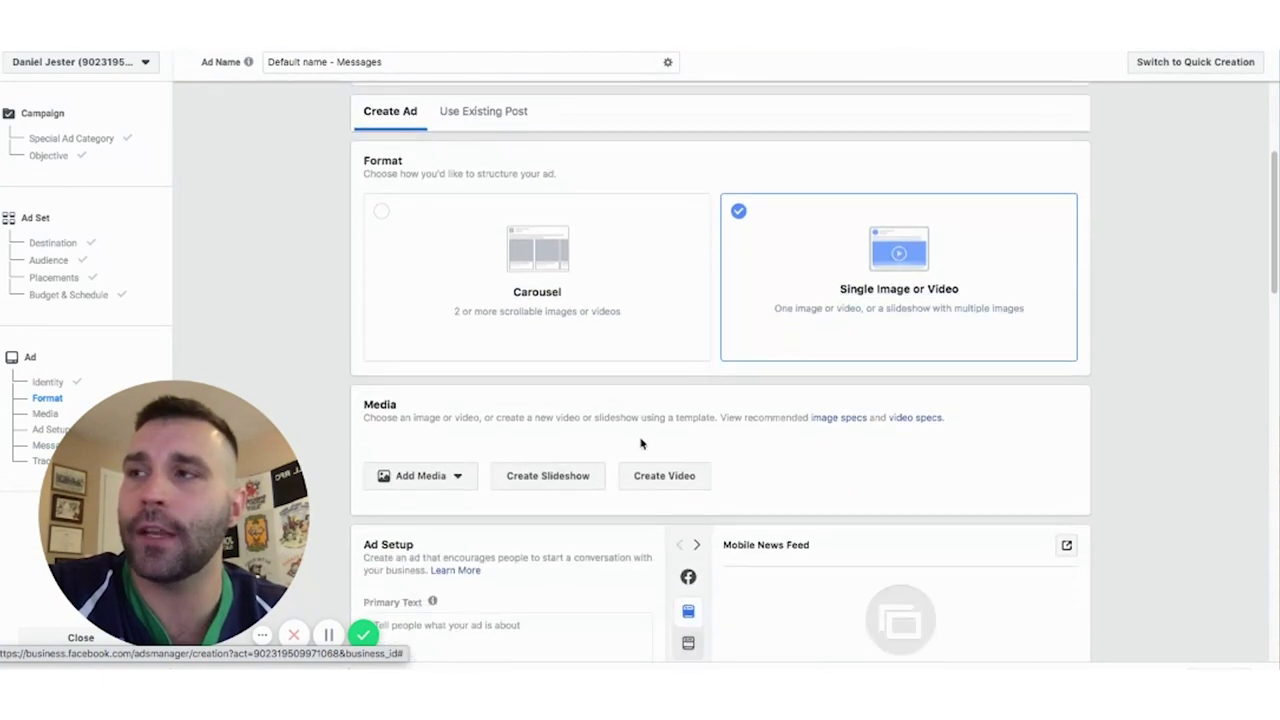
{"action": "left_click", "coordinate": [456, 476]}
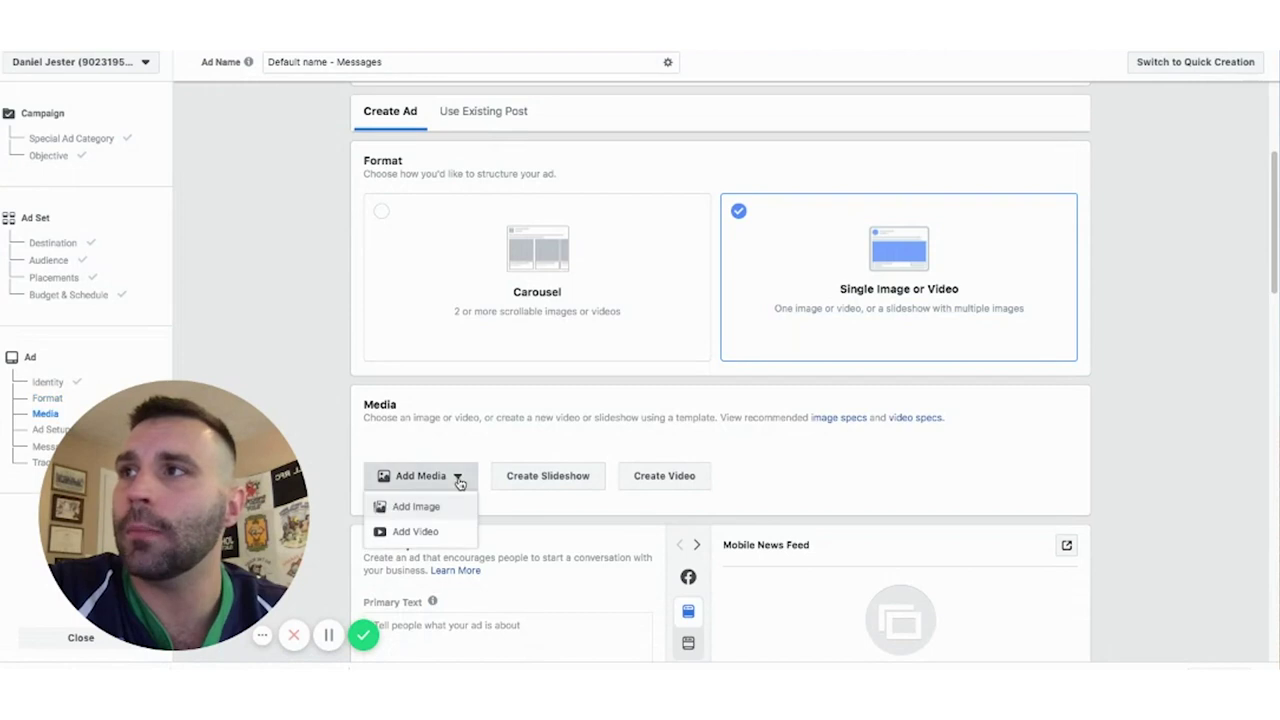
{"action": "left_click", "coordinate": [432, 533]}
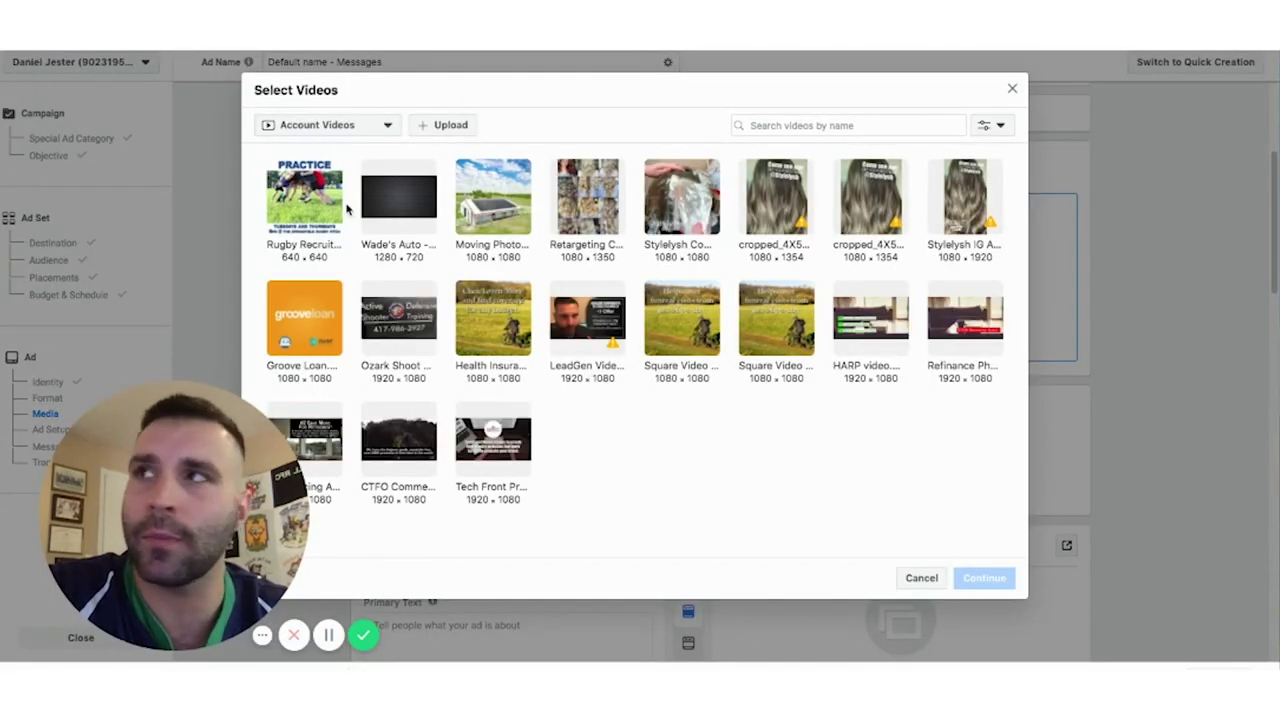
{"action": "left_click", "coordinate": [306, 196]}
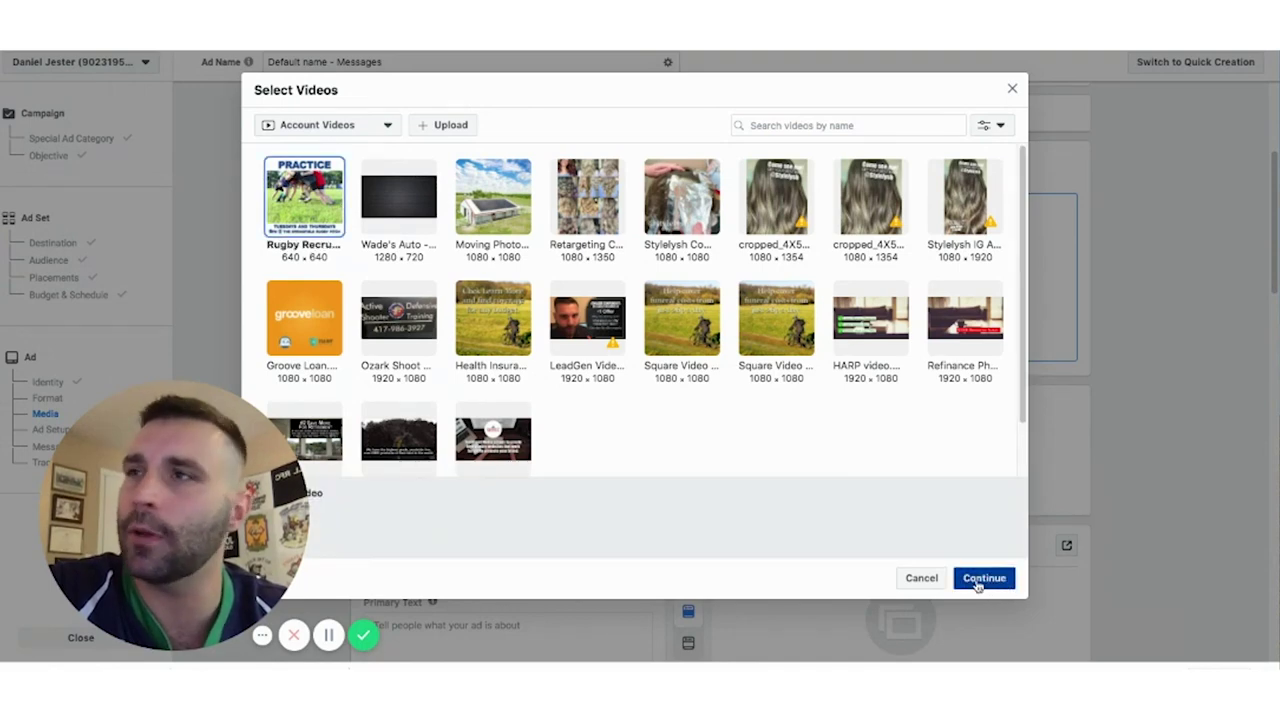
{"action": "left_click", "coordinate": [981, 578]}
- Enter "Play Rugby" as the ad's primary text
{"action": "scroll", "coordinate": [860, 535], "scroll_direction": "down", "scroll_amount": 3}
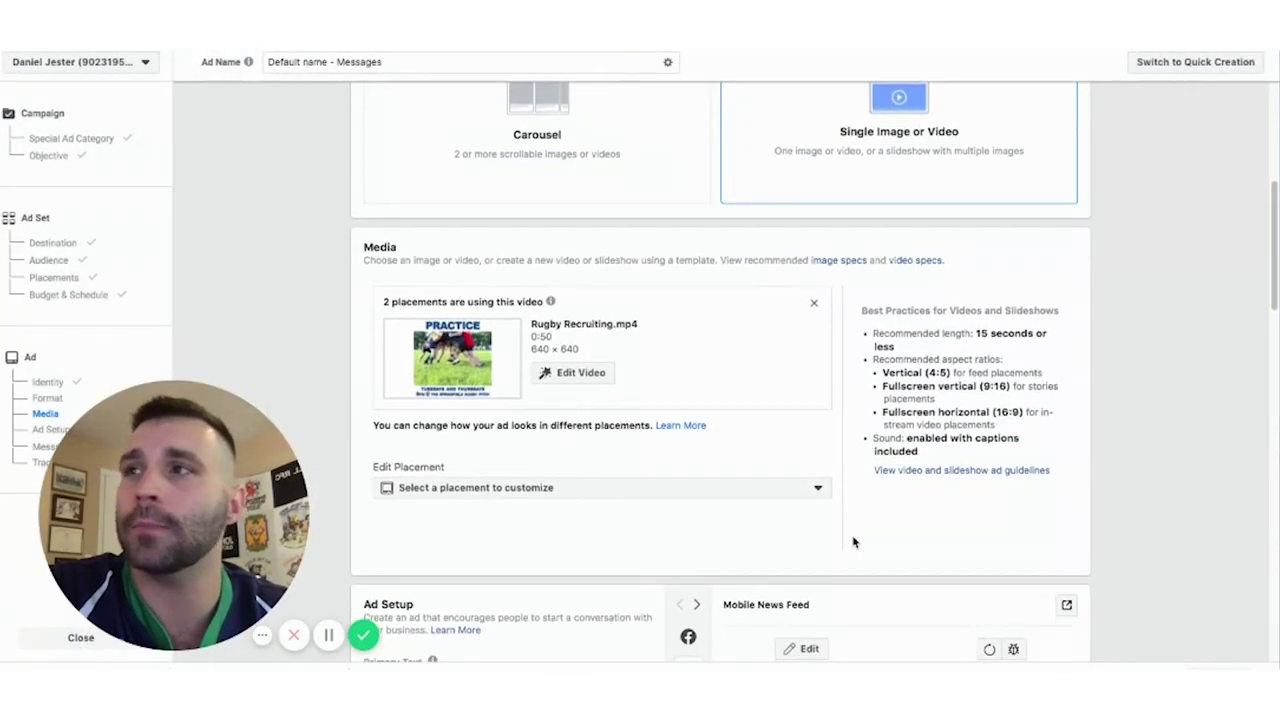
{"action": "scroll", "coordinate": [853, 542], "scroll_direction": "down", "scroll_amount": 3}
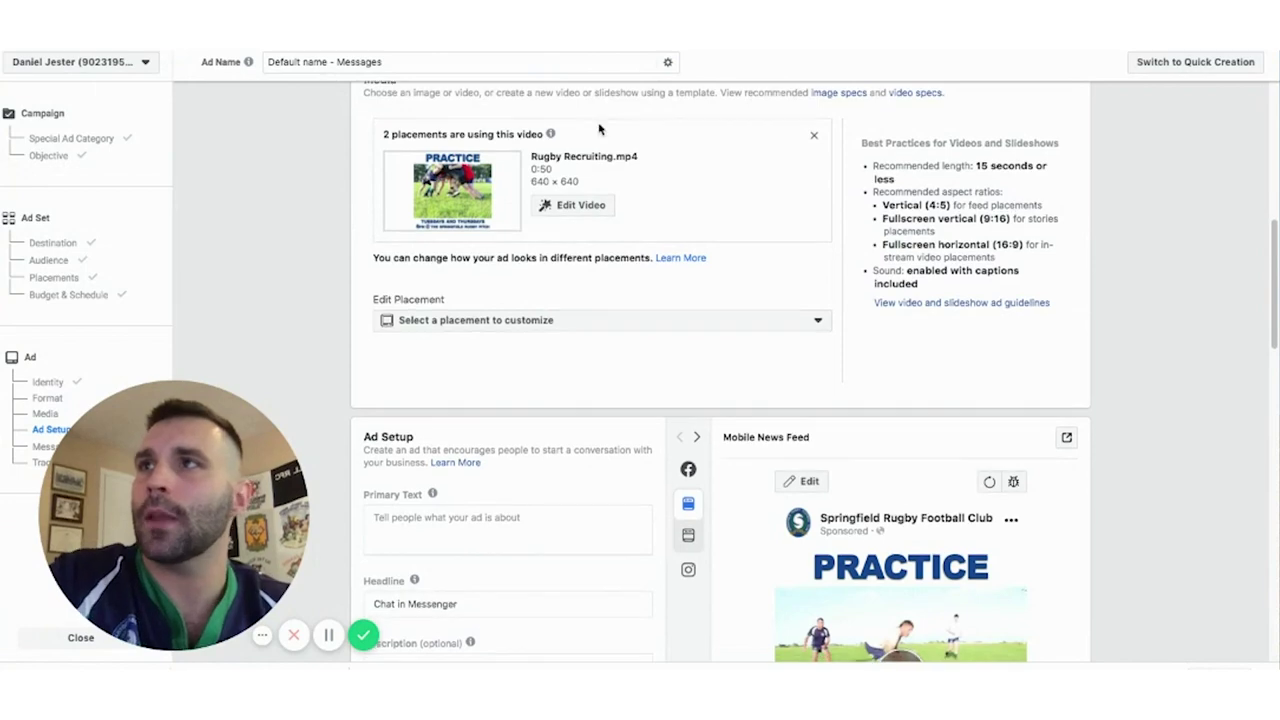
{"action": "scroll", "coordinate": [585, 231], "scroll_direction": "up", "scroll_amount": 2}
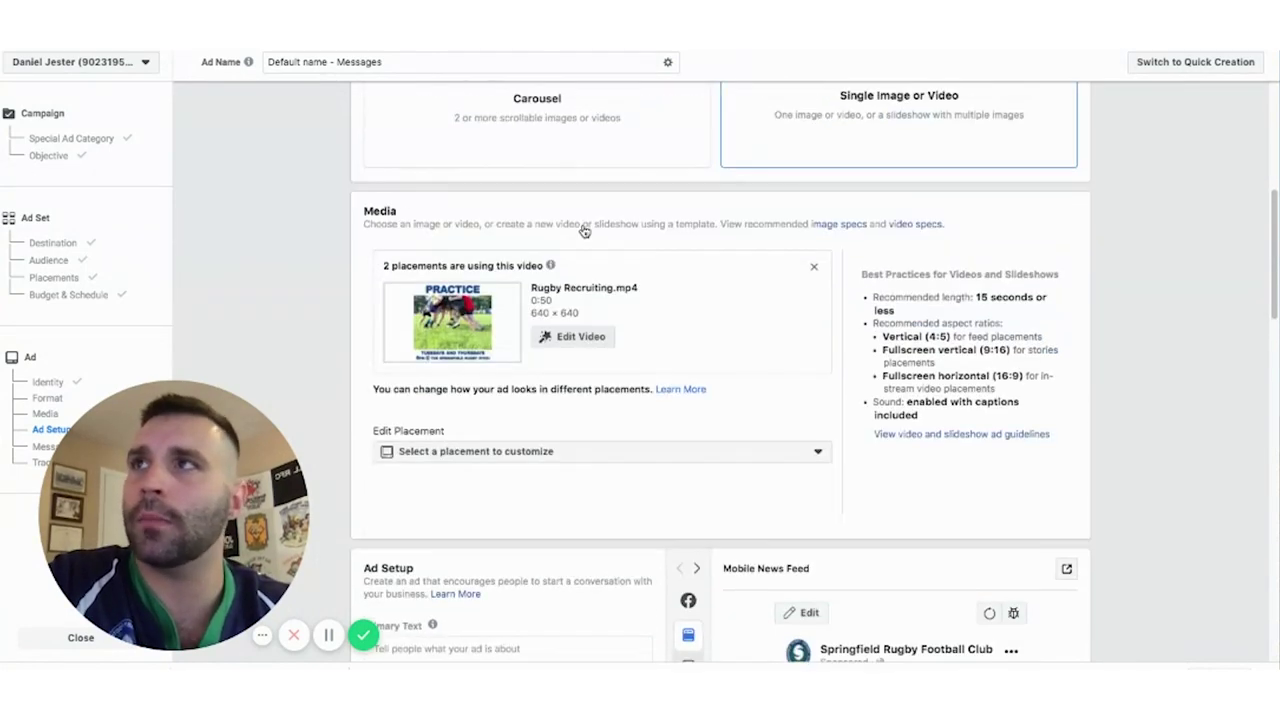
{"action": "scroll", "coordinate": [629, 331], "scroll_direction": "up", "scroll_amount": 1}
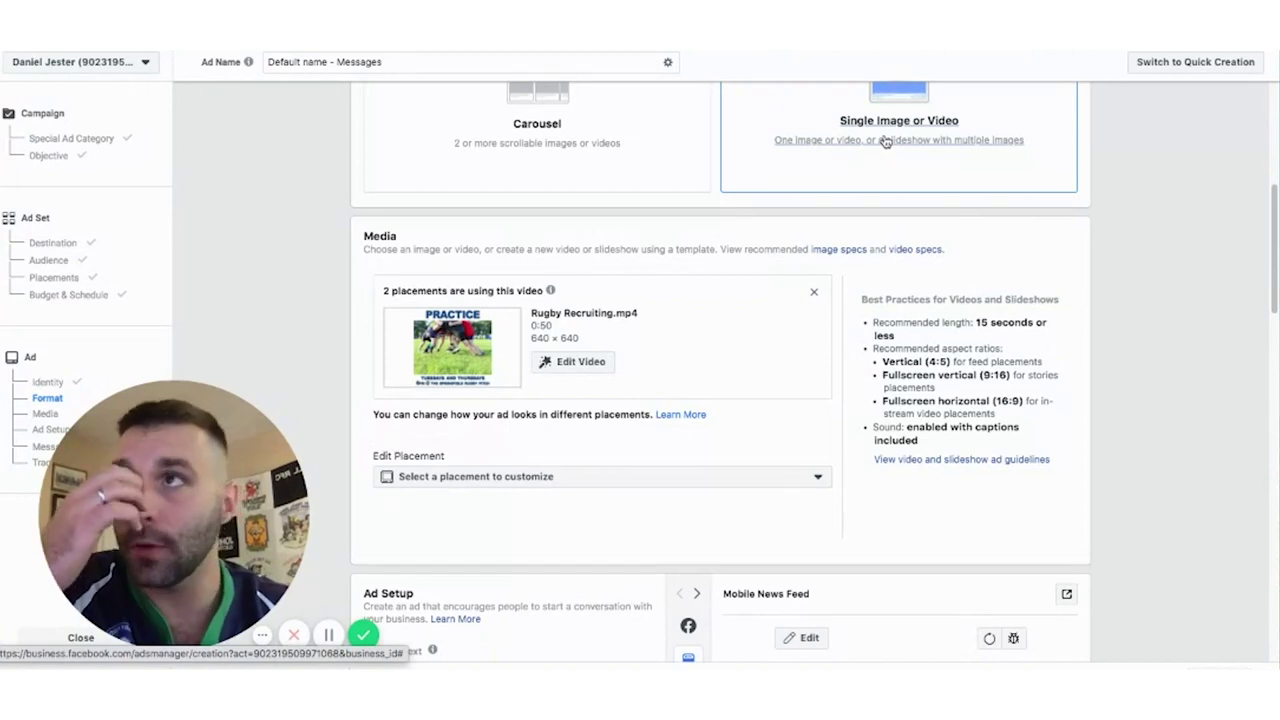
{"action": "scroll", "coordinate": [886, 141], "scroll_direction": "up", "scroll_amount": 1}
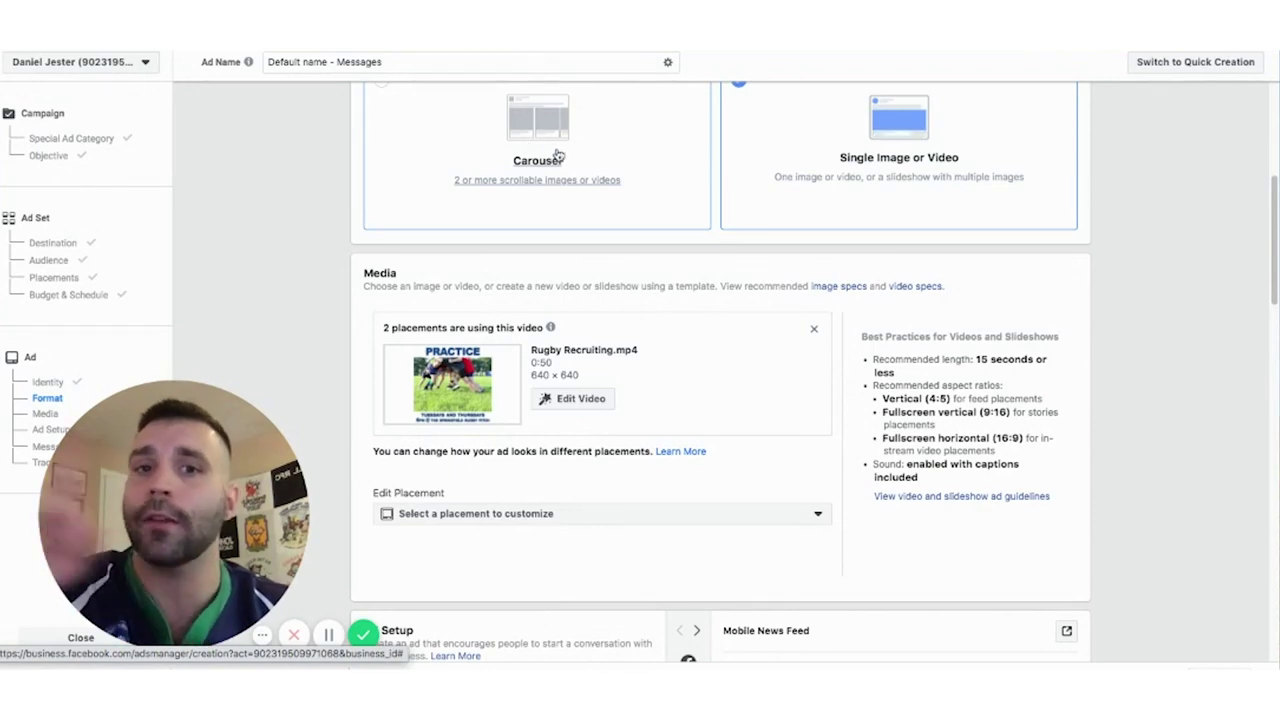
{"action": "scroll", "coordinate": [580, 172], "scroll_direction": "down", "scroll_amount": 1}
{"action": "scroll", "coordinate": [582, 174], "scroll_direction": "down", "scroll_amount": 4}
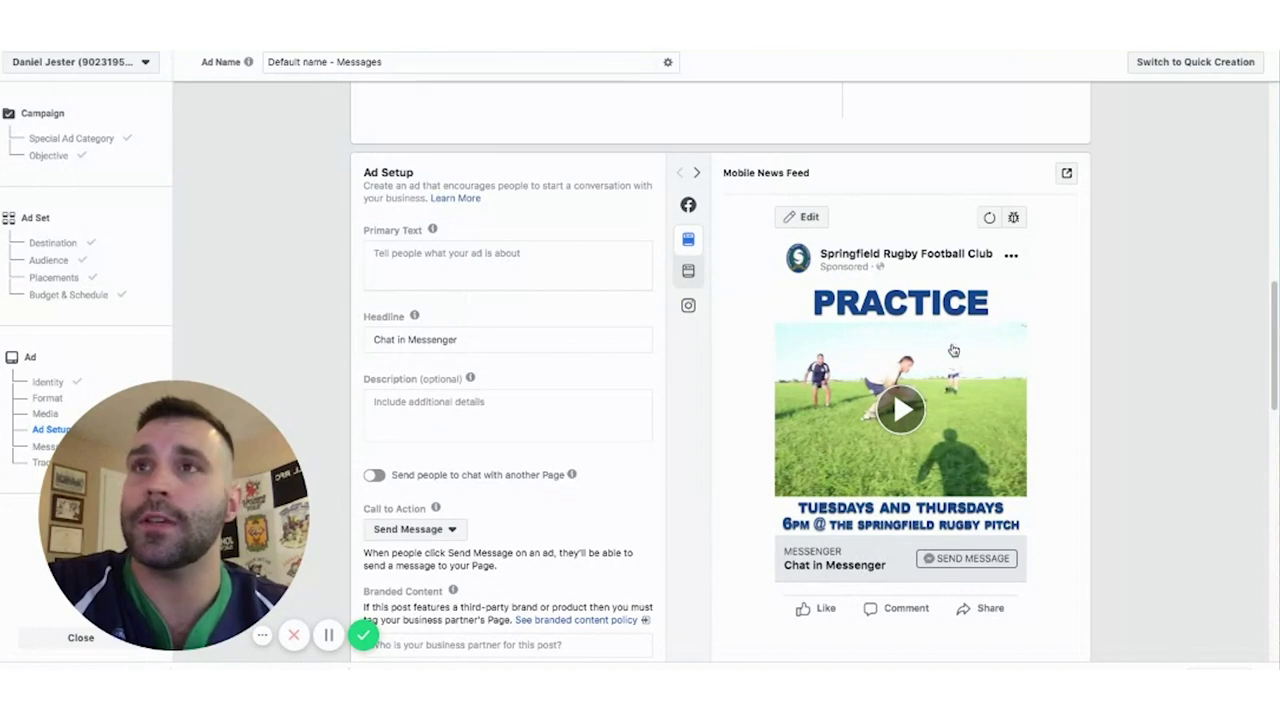
{"action": "left_click", "coordinate": [506, 271]}
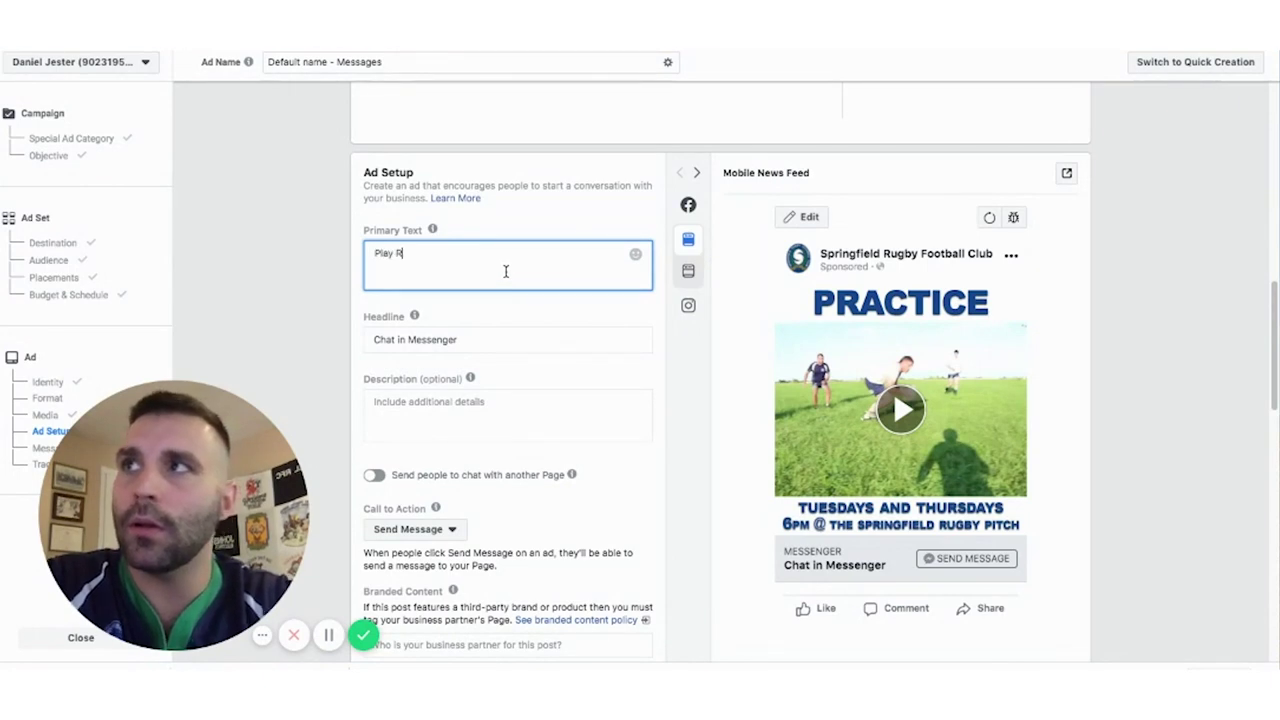
{"action": "type", "text": "Play Rugby"}
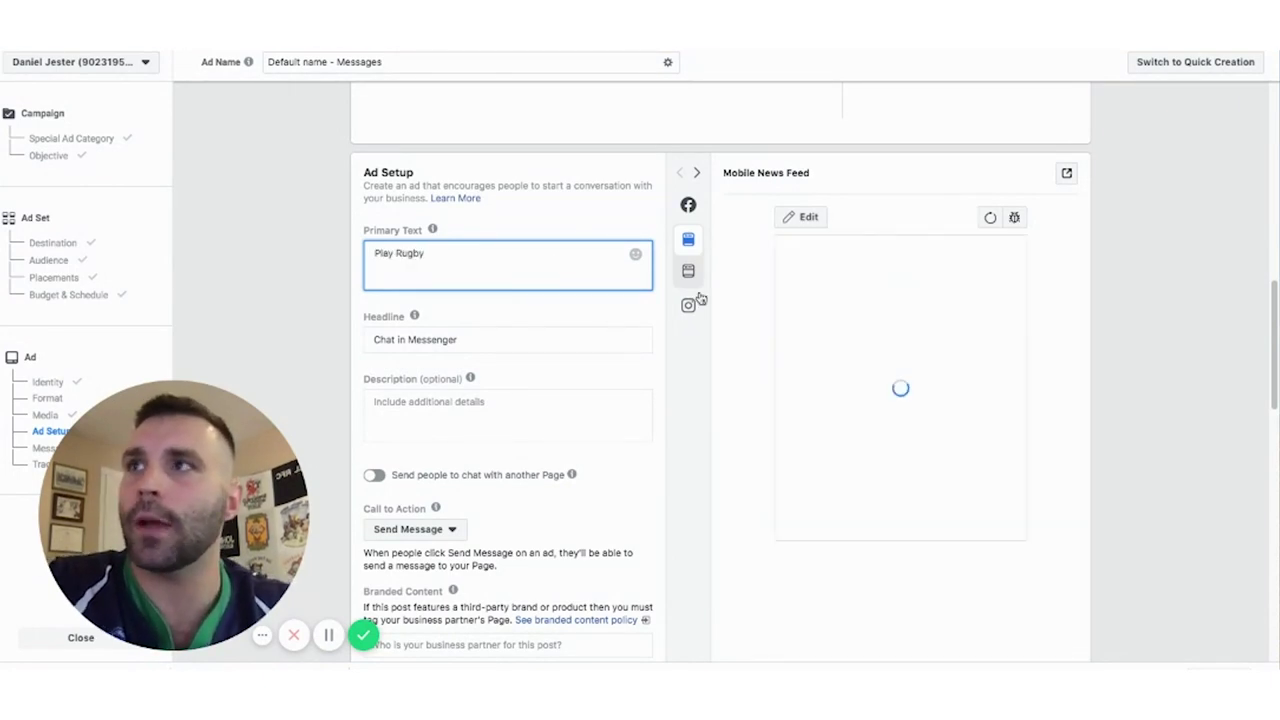
- Replace the ad's headline with "Message us for info!" and enter "rugby!" as its description
{"action": "left_click_drag", "start_coordinate": [476, 338], "coordinate": [348, 334]}
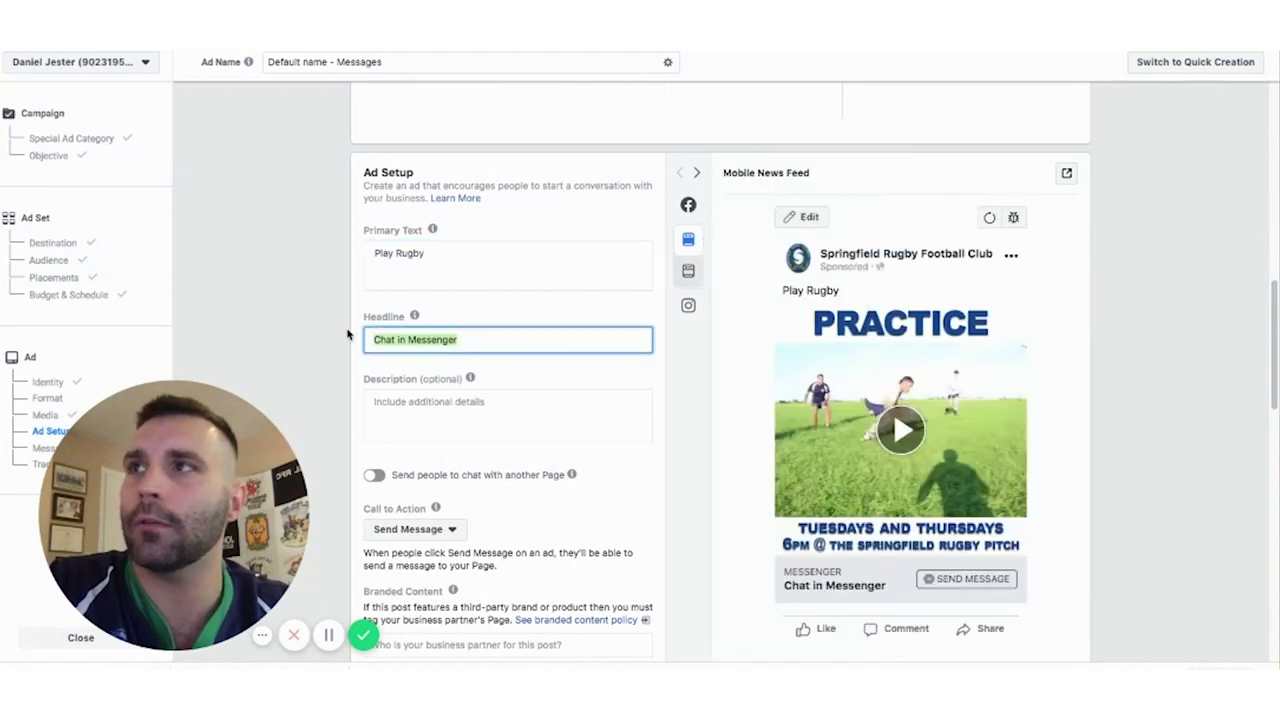
{"action": "type", "text": "Message us for"}
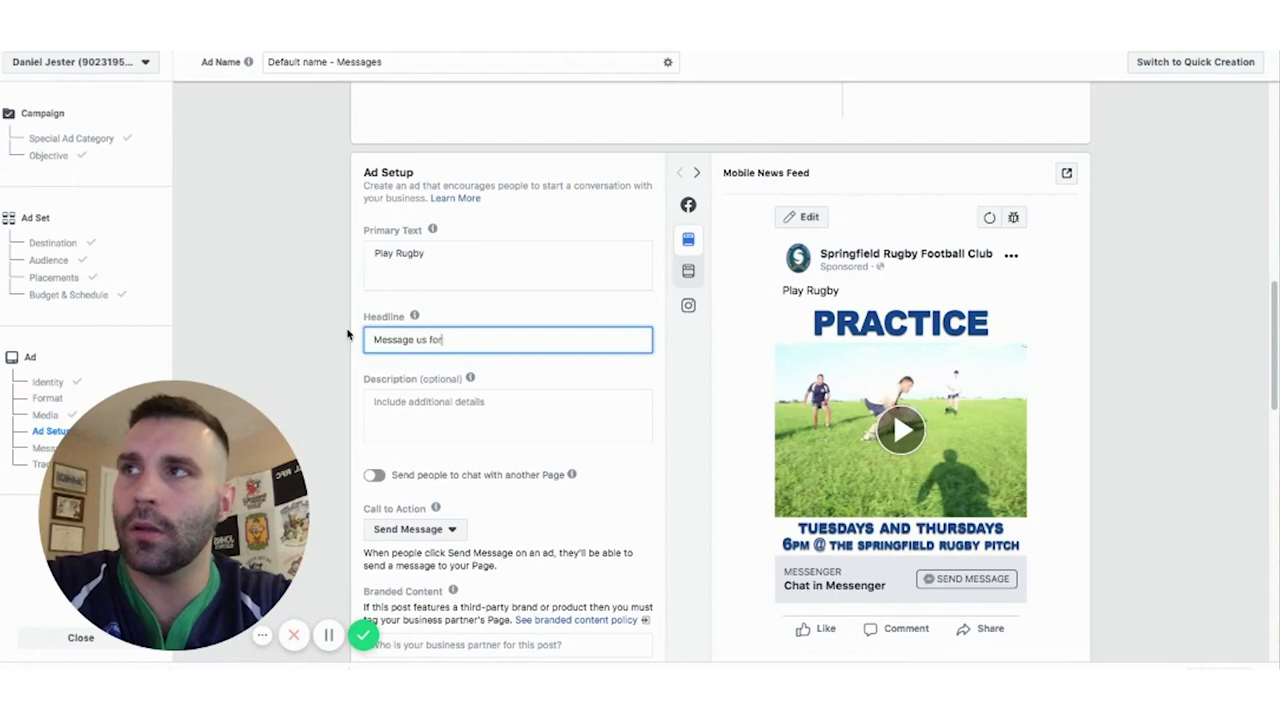
{"action": "type", "text": " info"}
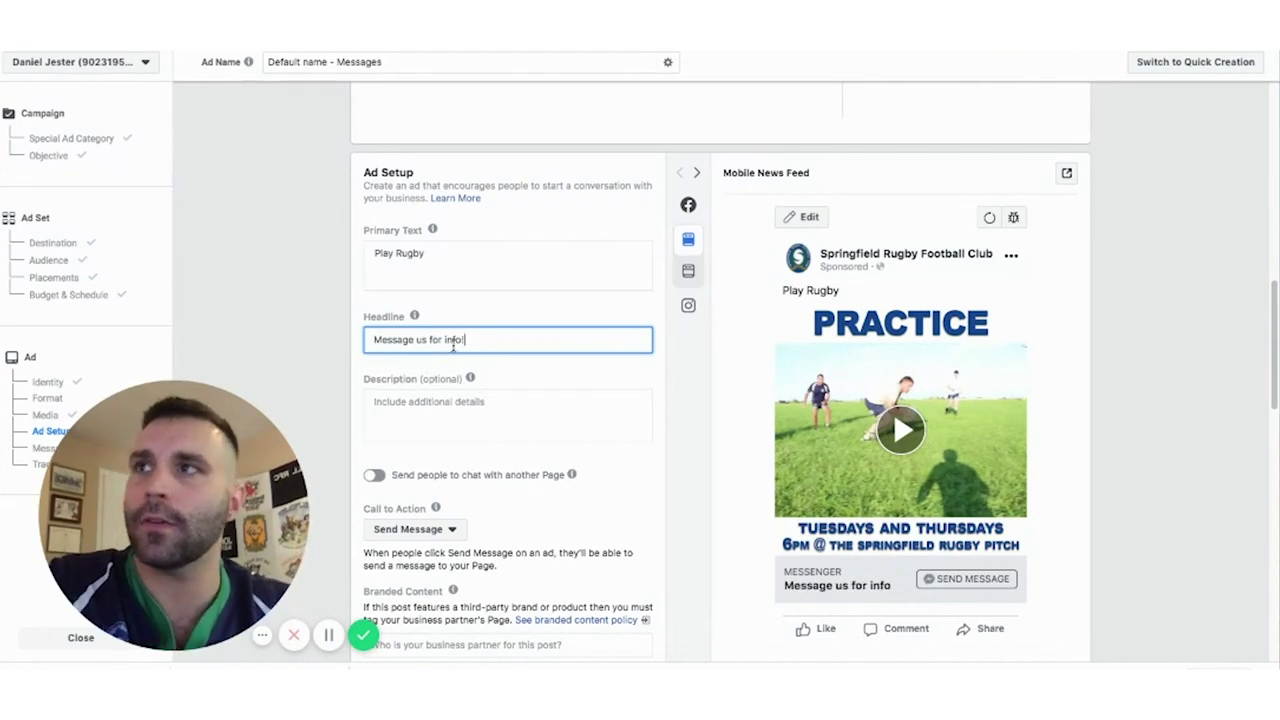
{"action": "type", "text": "!"}
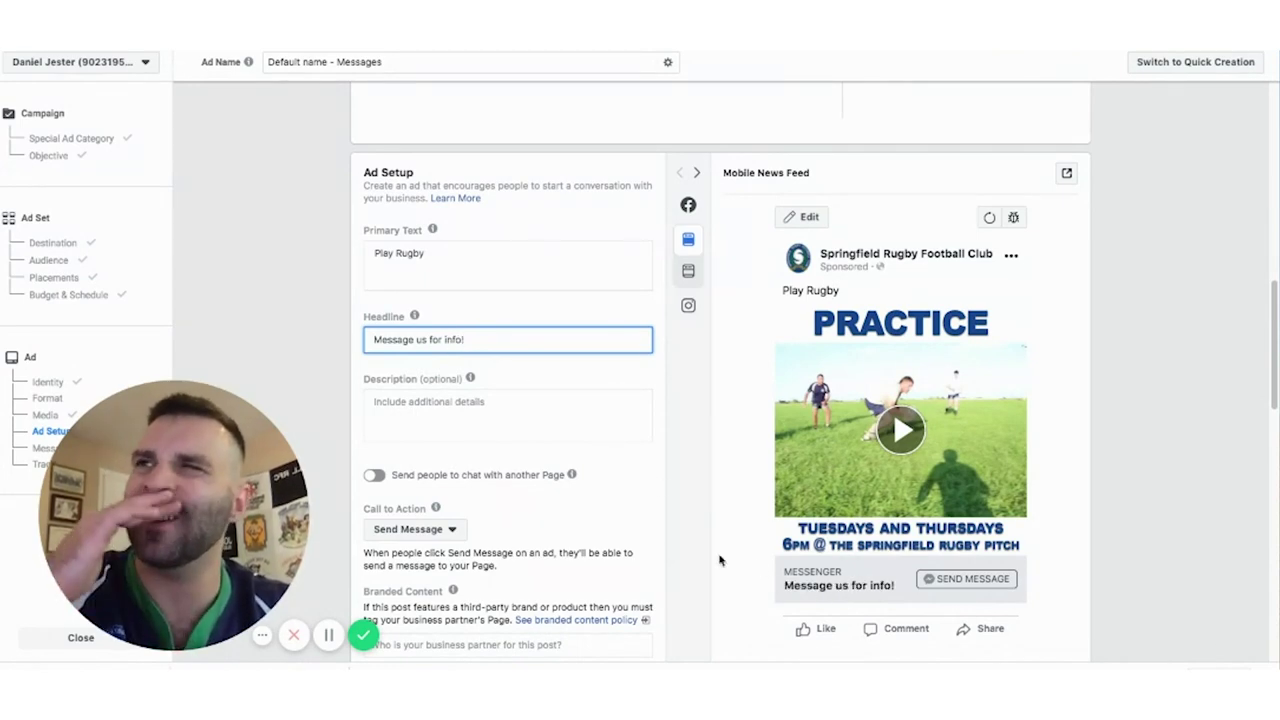
{"action": "left_click", "coordinate": [445, 424]}
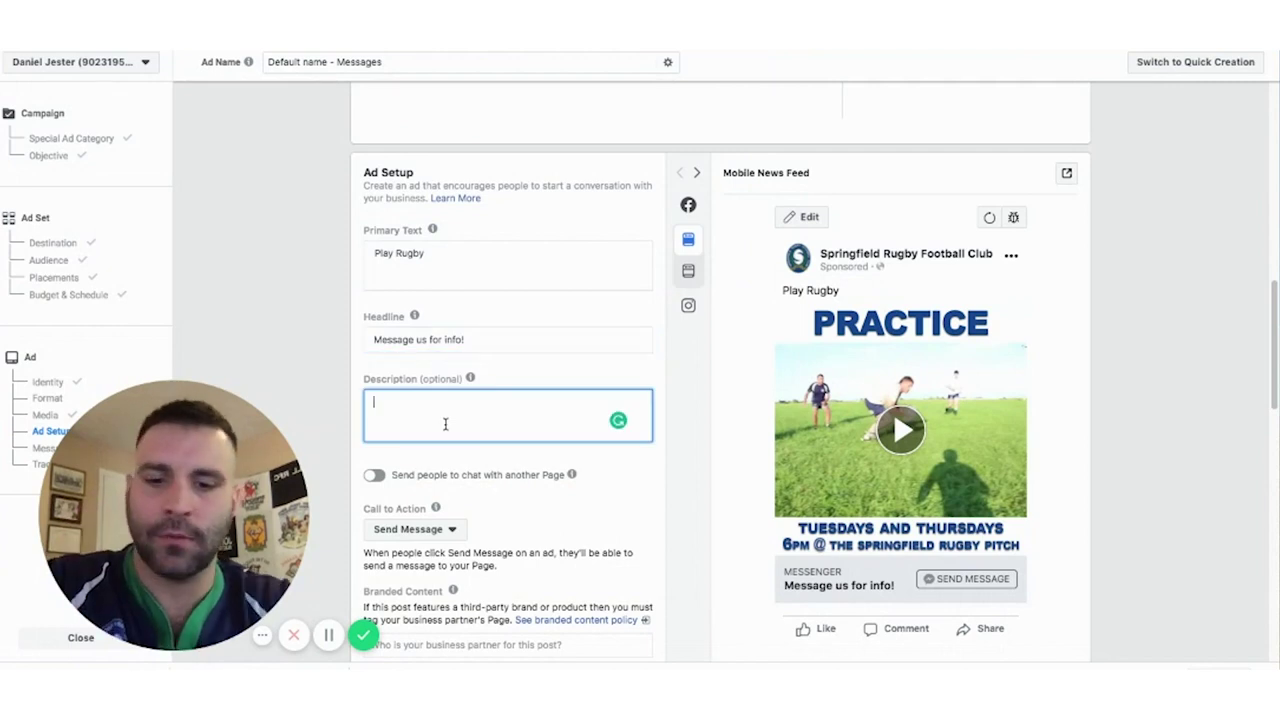
{"action": "type", "text": "rugby!"}
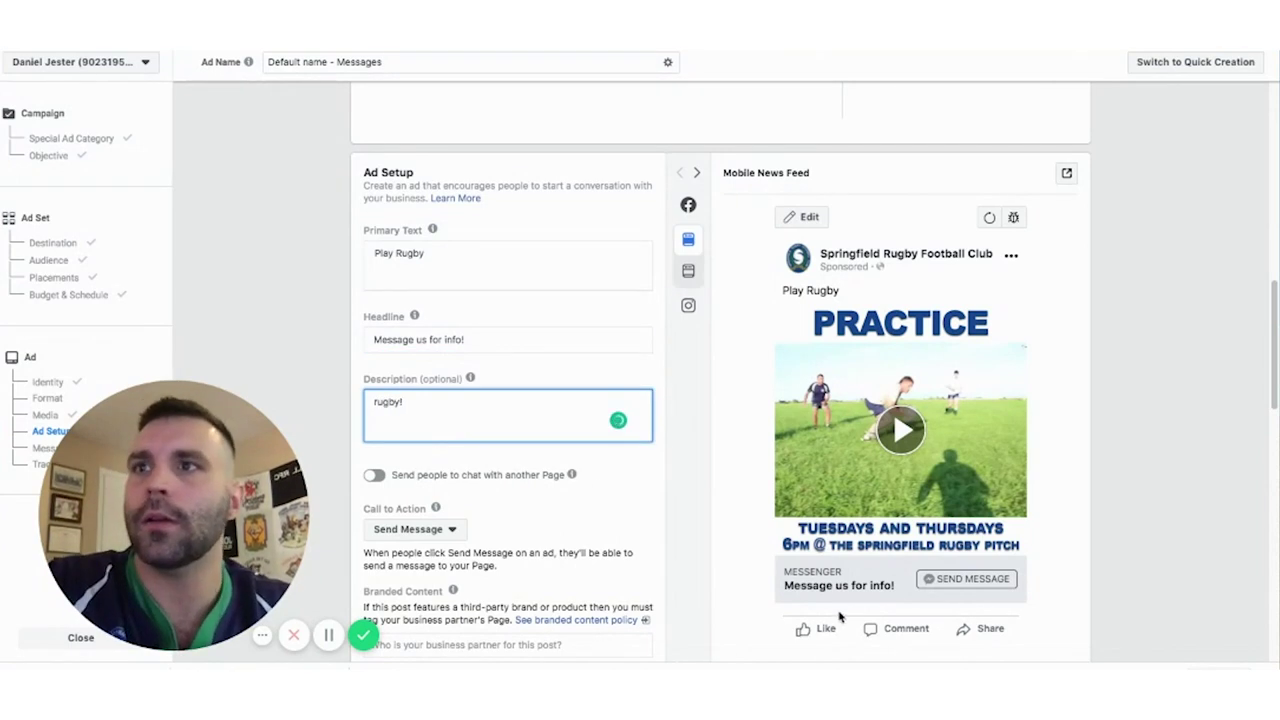
{"action": "left_click", "coordinate": [656, 492]}
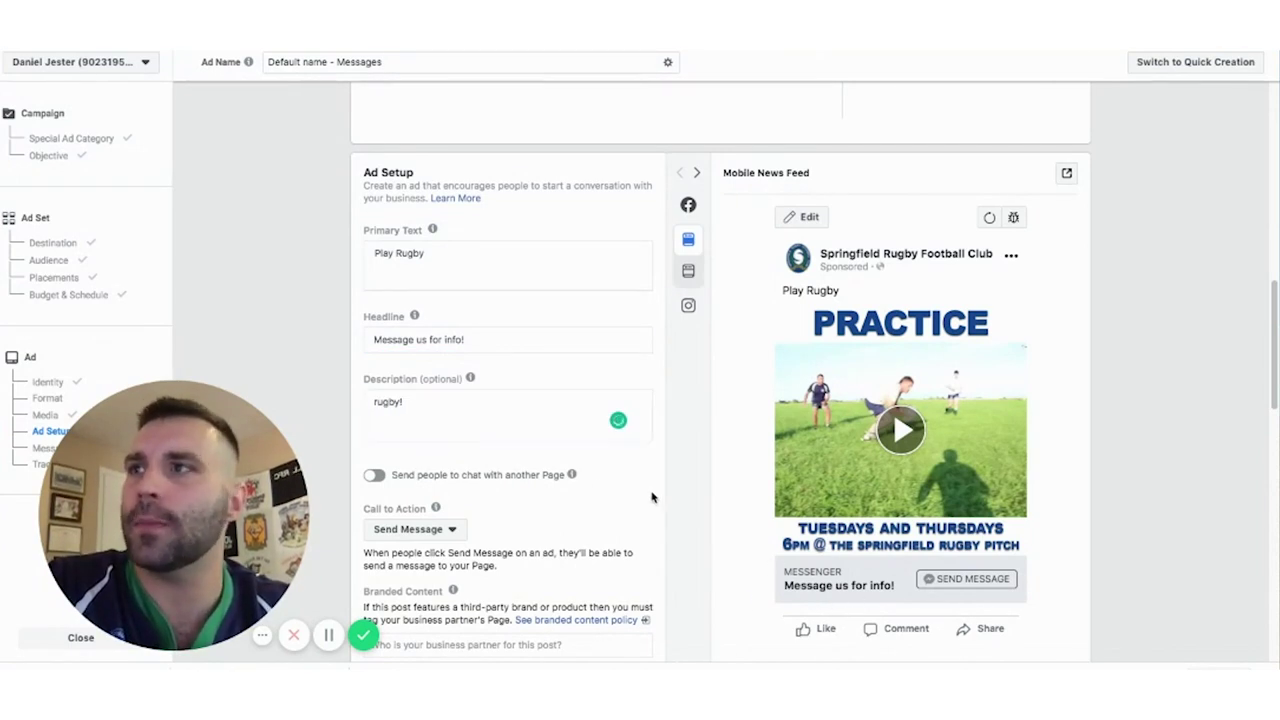
- Review the message template options, the Messenger chat preview and the tracking settings through to the ad's final confirmation
{"action": "scroll", "coordinate": [591, 514], "scroll_direction": "down", "scroll_amount": 3}
{"action": "scroll", "coordinate": [490, 487], "scroll_direction": "down", "scroll_amount": 3}
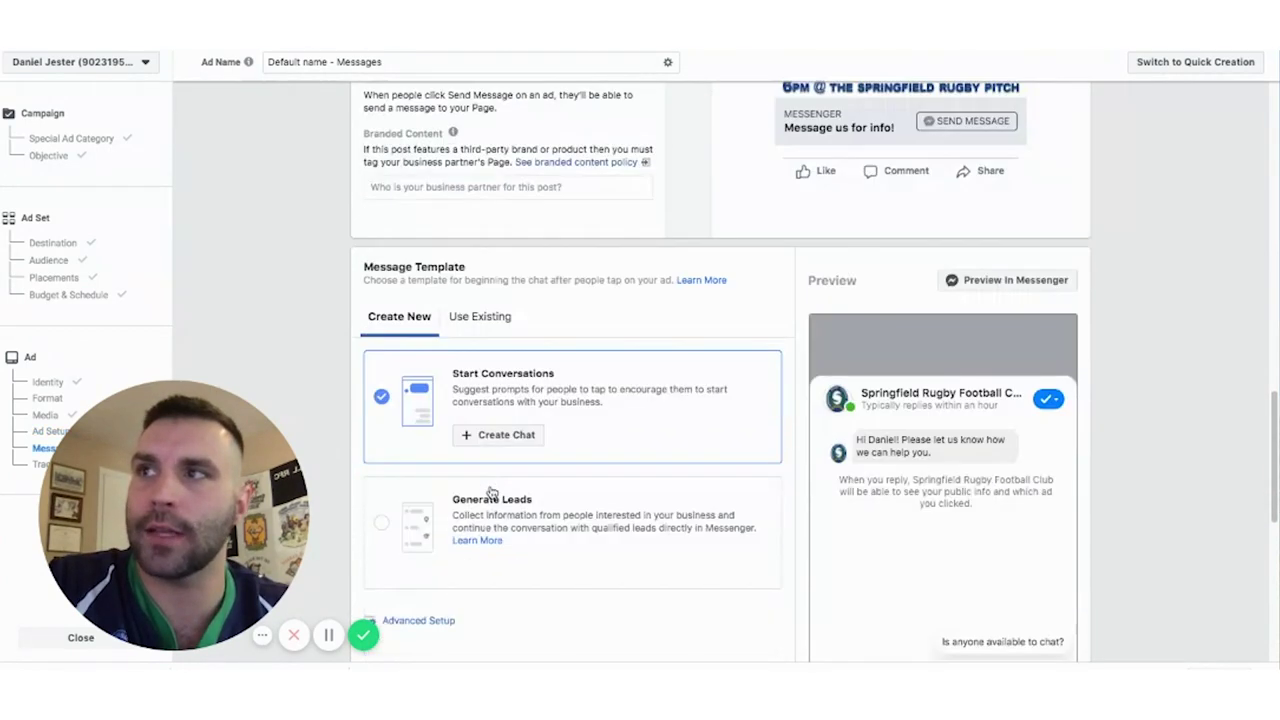
{"action": "scroll", "coordinate": [490, 490], "scroll_direction": "down", "scroll_amount": 7}
{"action": "scroll", "coordinate": [510, 287], "scroll_direction": "down", "scroll_amount": 1}
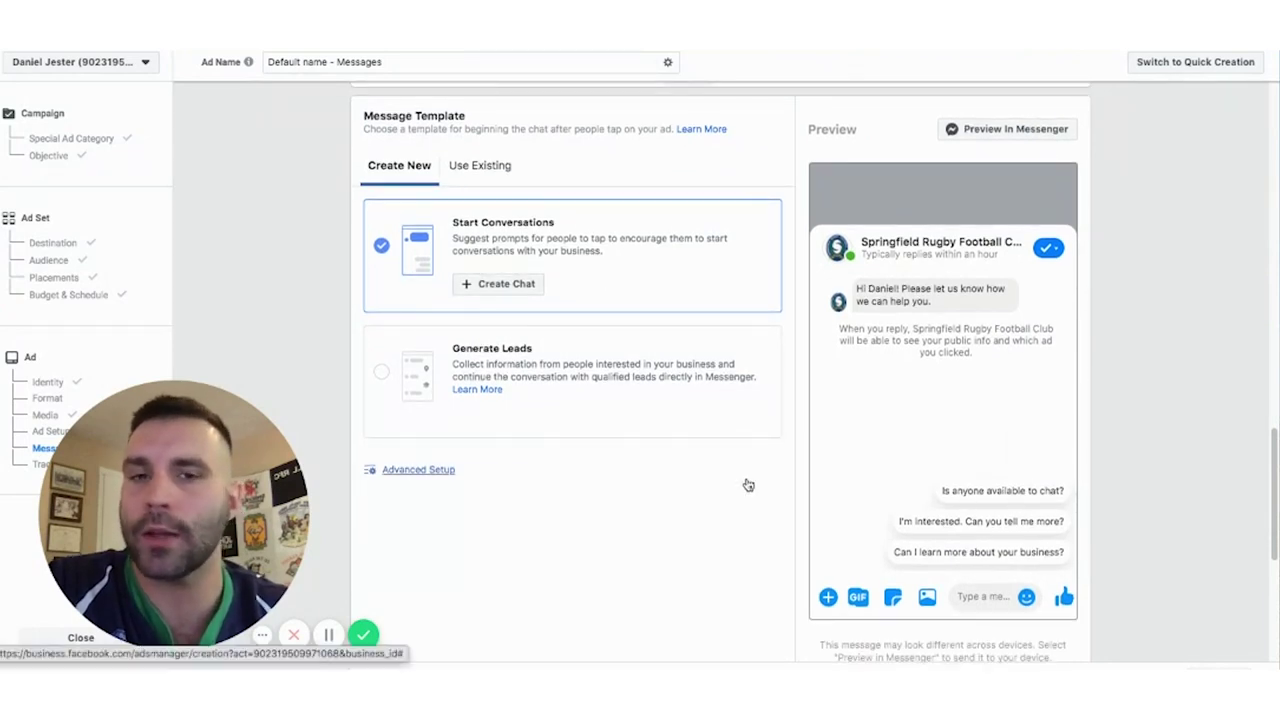
{"action": "scroll", "coordinate": [625, 458], "scroll_direction": "down", "scroll_amount": 2}
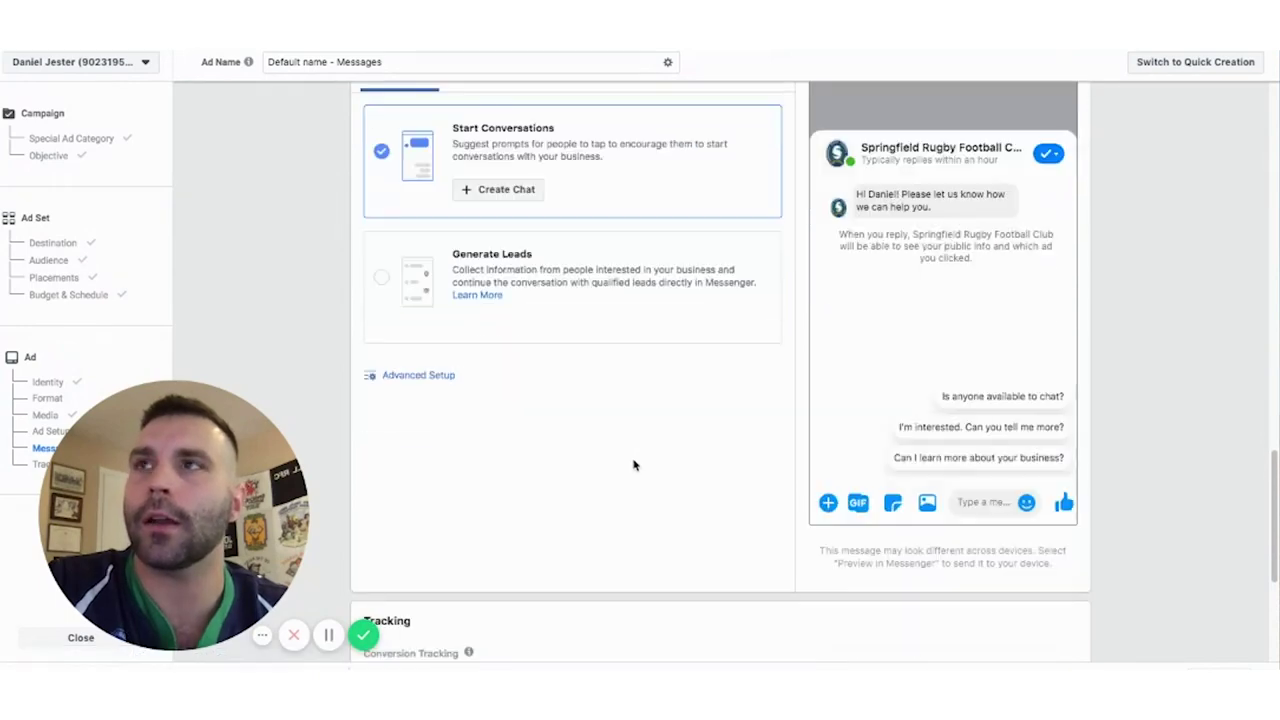
{"action": "scroll", "coordinate": [633, 465], "scroll_direction": "down", "scroll_amount": 3}
{"action": "scroll", "coordinate": [635, 466], "scroll_direction": "up", "scroll_amount": 4}
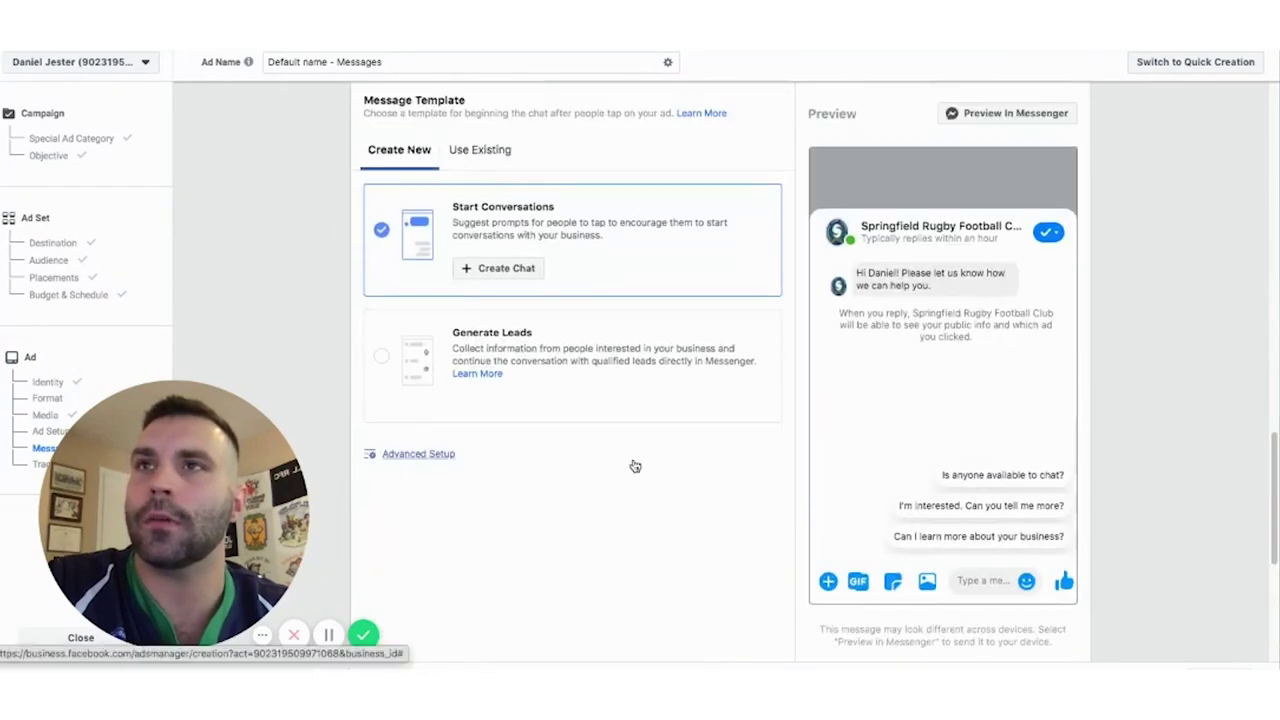
{"action": "scroll", "coordinate": [712, 358], "scroll_direction": "down", "scroll_amount": 3}
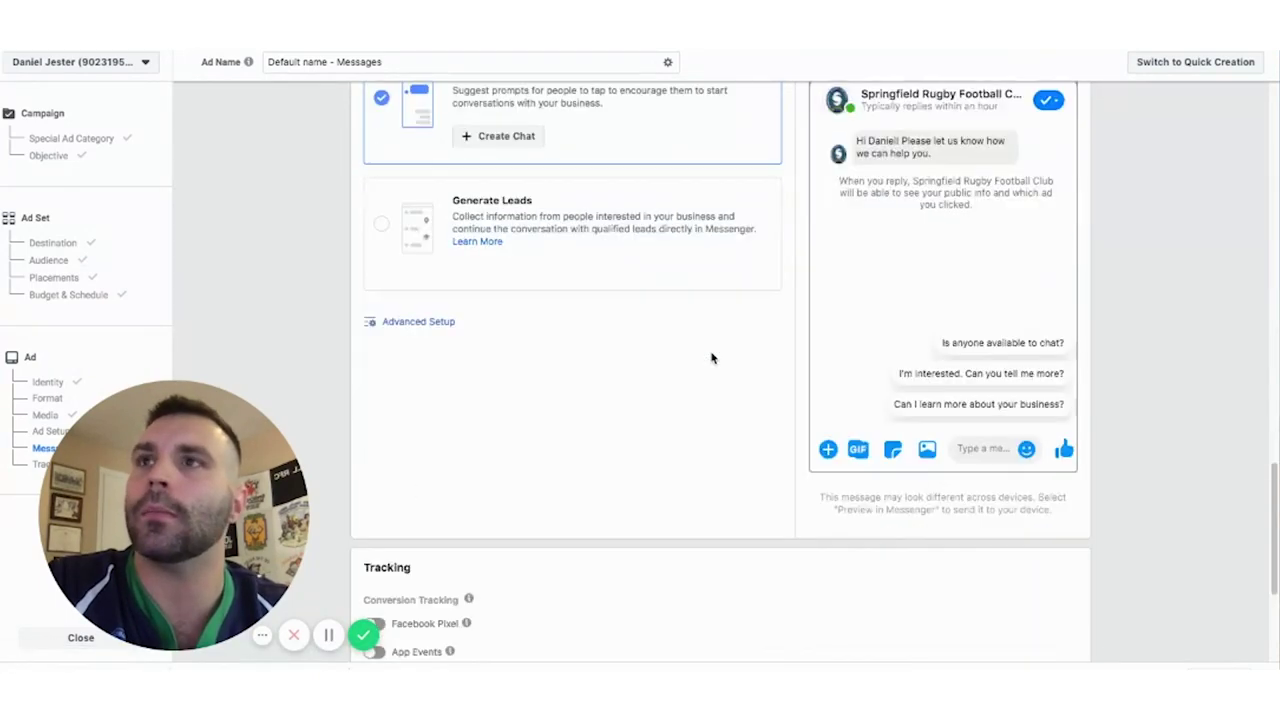
{"action": "scroll", "coordinate": [712, 358], "scroll_direction": "down", "scroll_amount": 5}
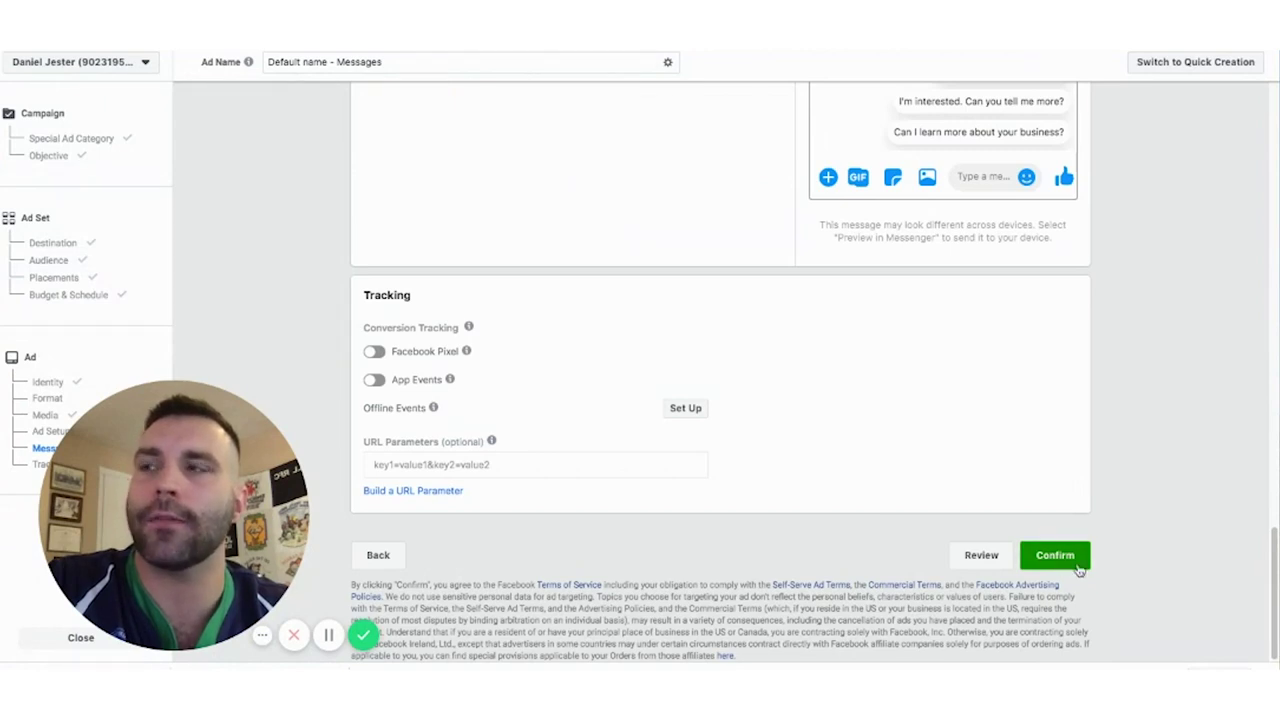